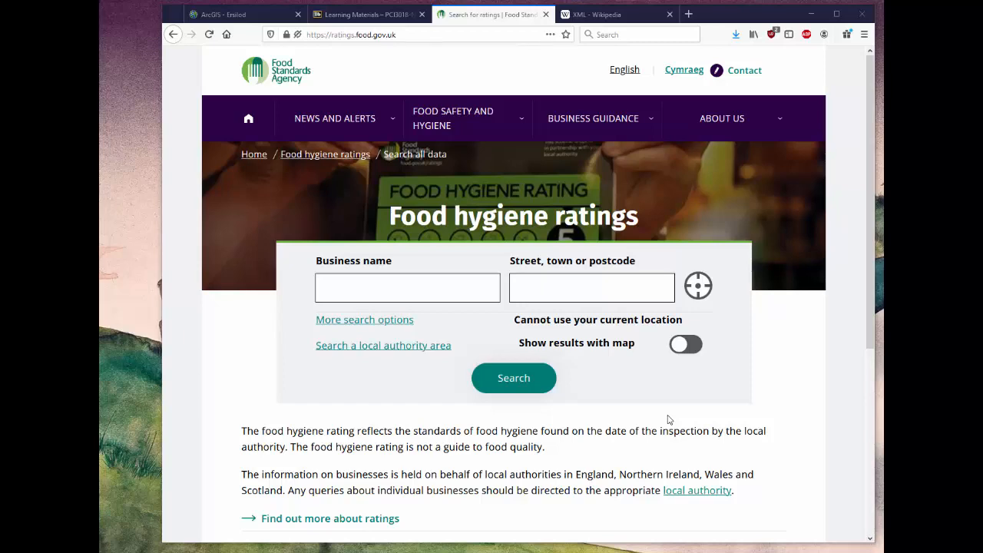
Open the Middlesbrough (English language) XML file from the food hygiene ratings site's downloadable data listing.
scroll(667, 419, "down", 4)
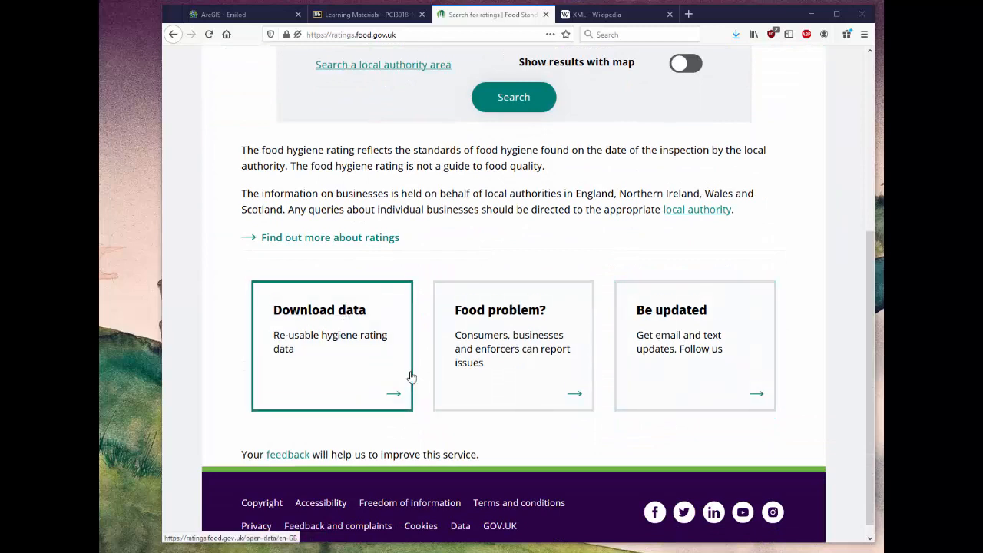
left_click(350, 315)
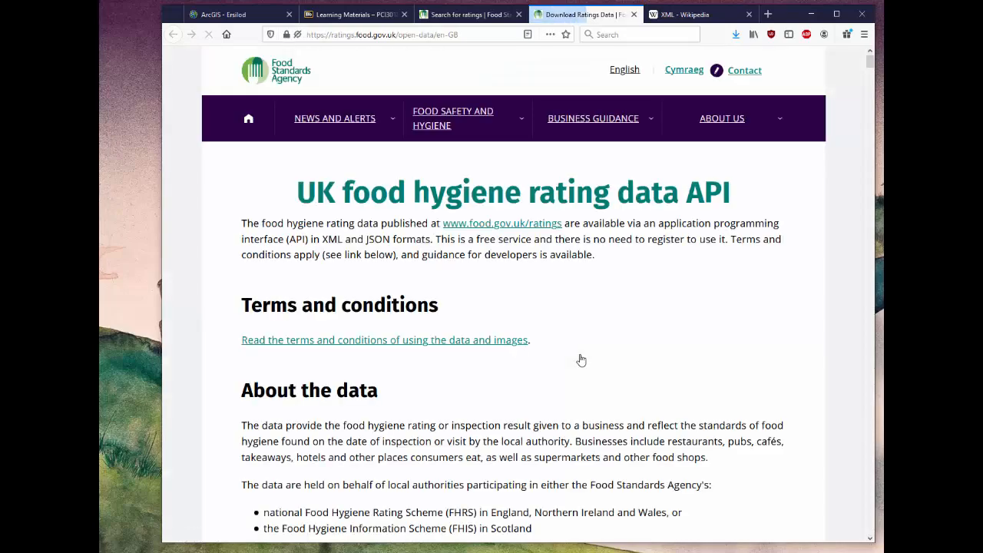
scroll(582, 360, "down", 10)
scroll(581, 361, "down", 10)
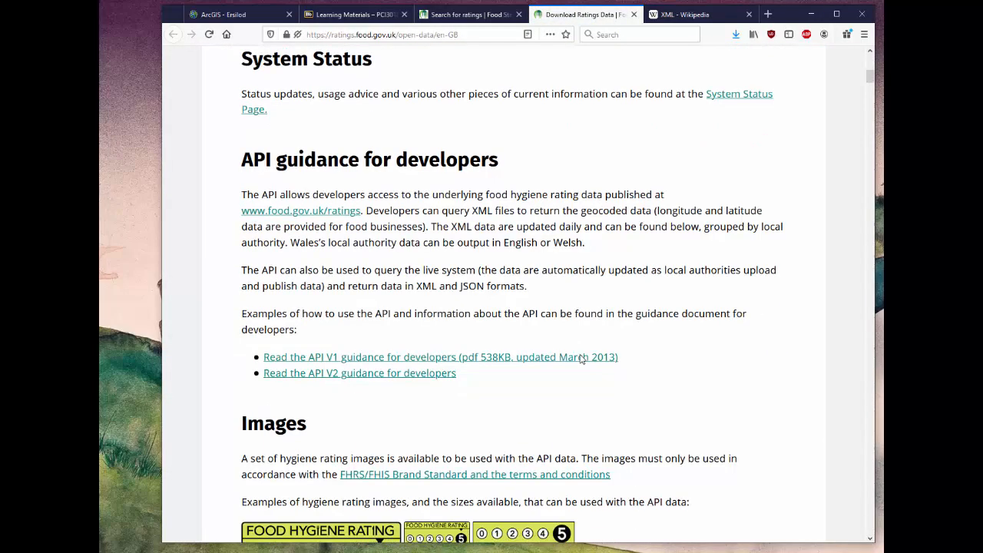
scroll(582, 360, "down", 10)
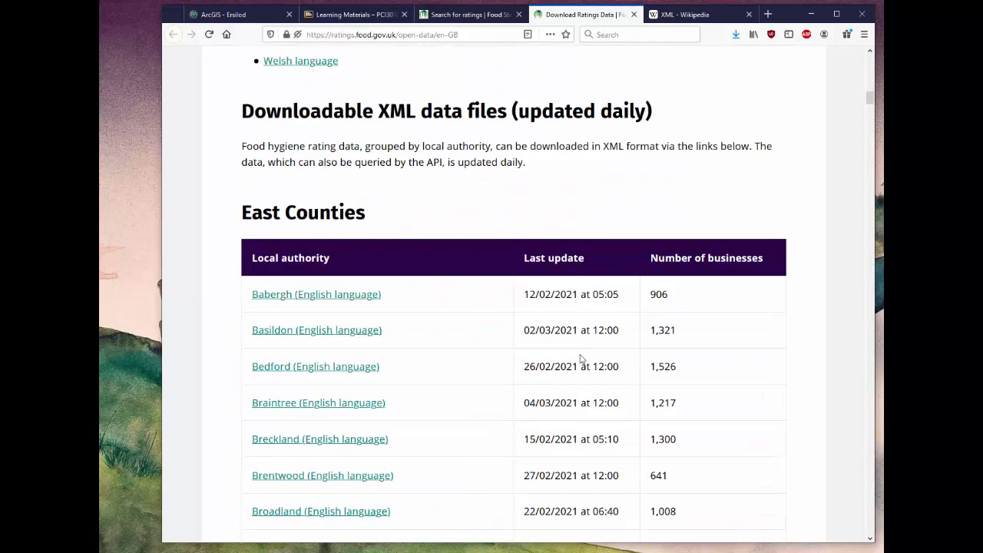
scroll(582, 360, "down", 10)
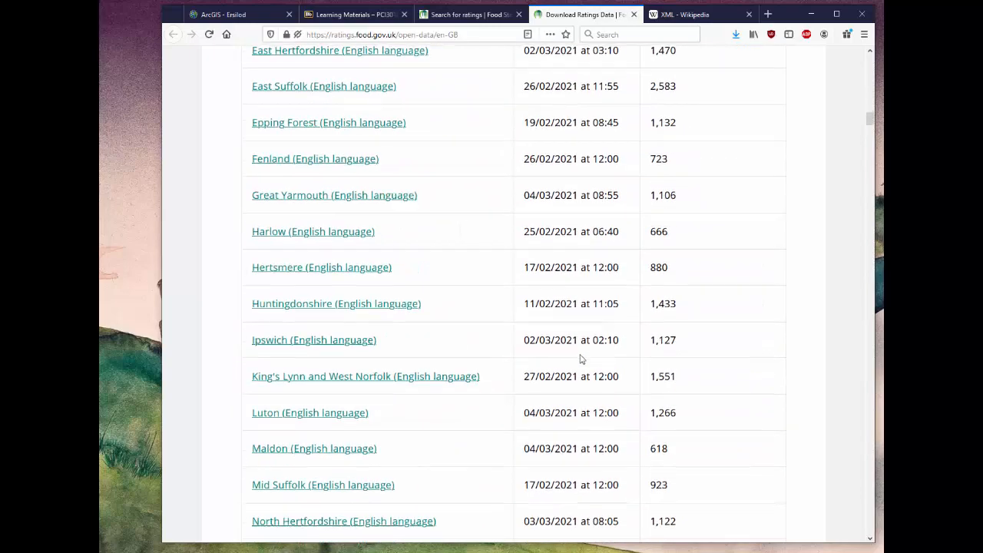
scroll(582, 360, "down", 10)
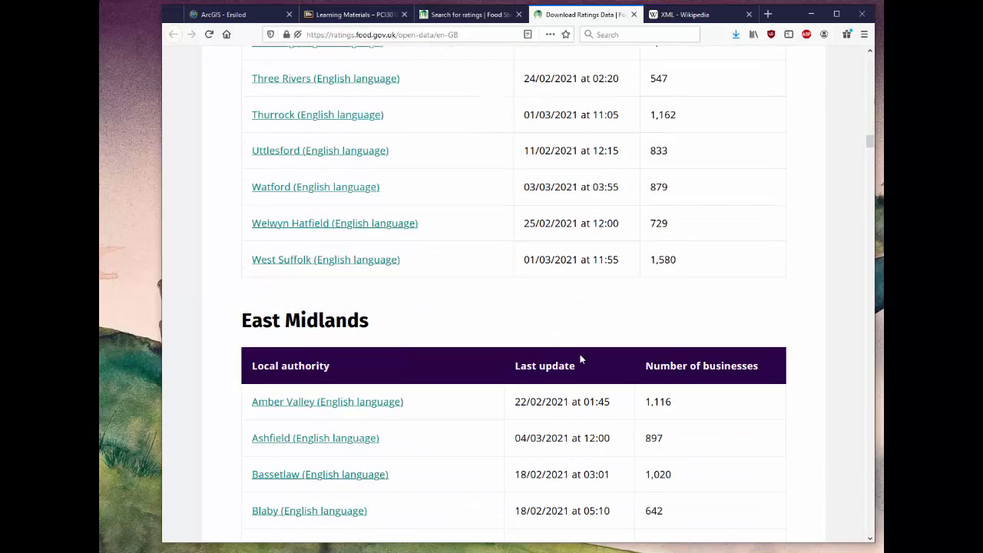
scroll(581, 360, "down", 5)
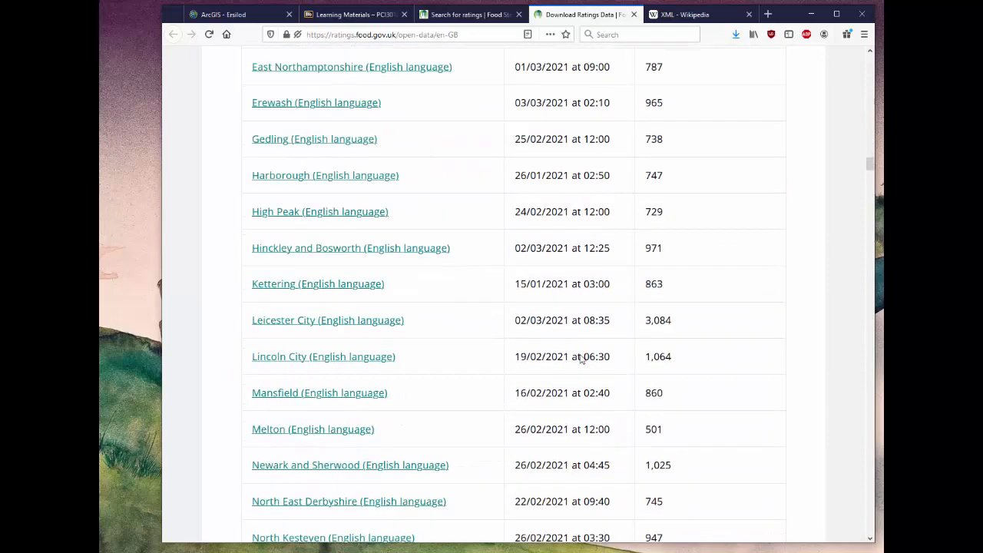
scroll(581, 360, "down", 10)
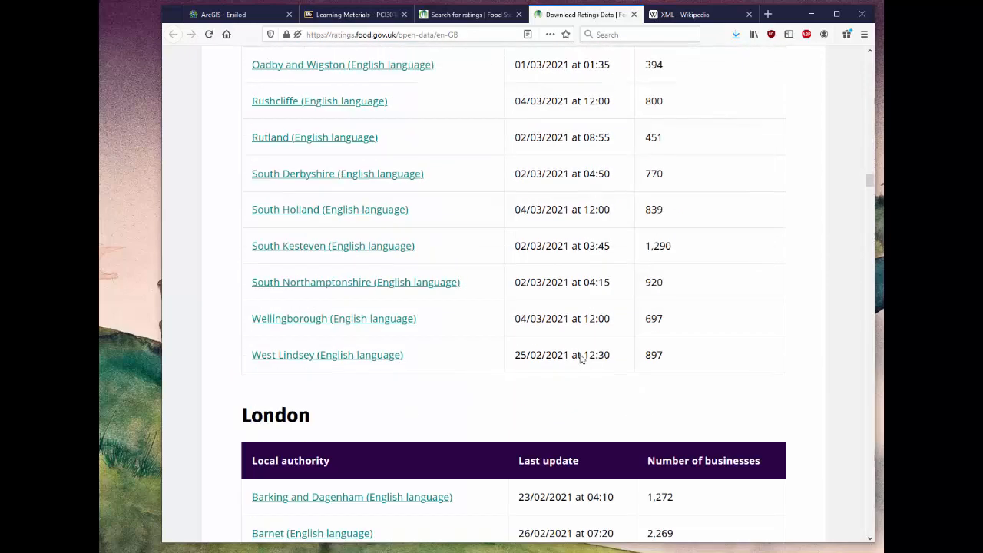
scroll(582, 360, "down", 10)
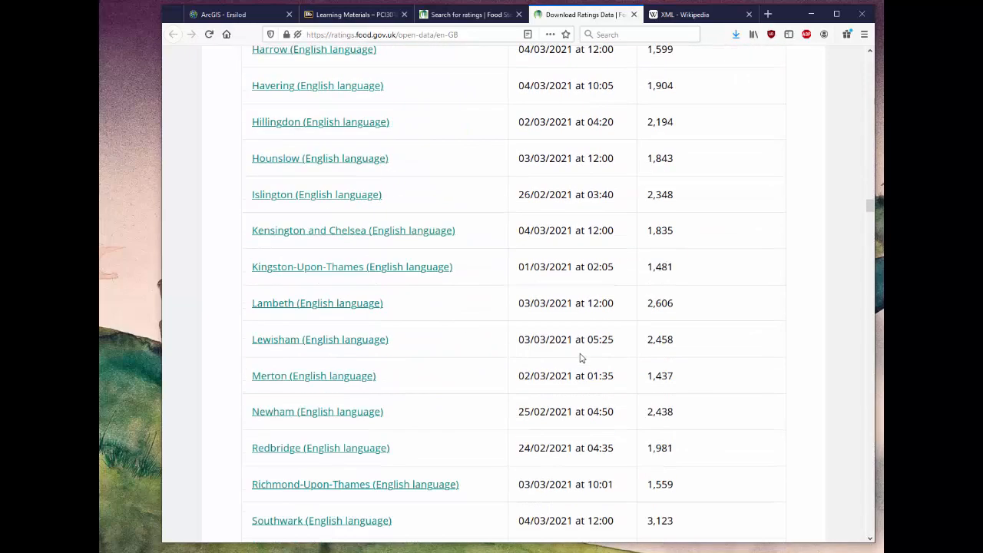
scroll(593, 326, "down", 3)
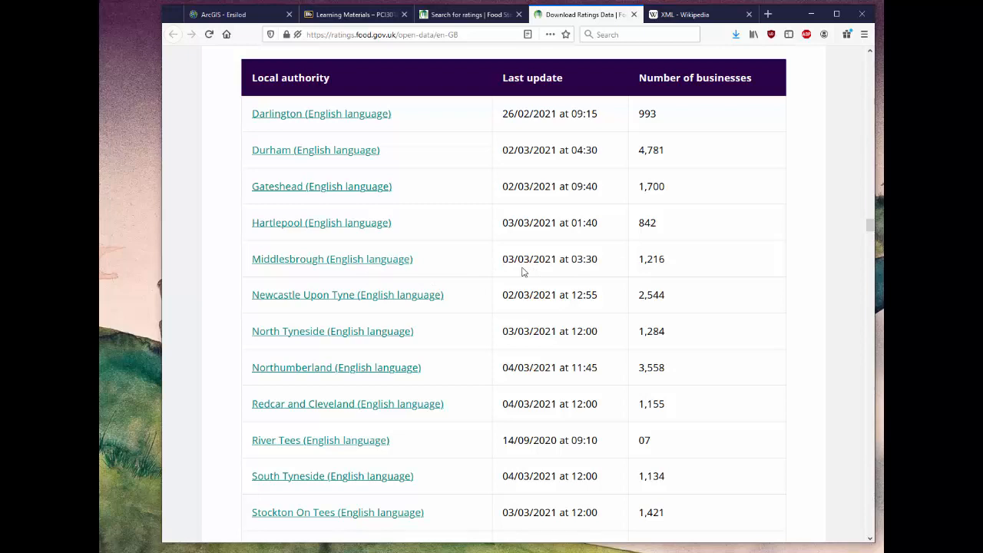
left_click(345, 265)
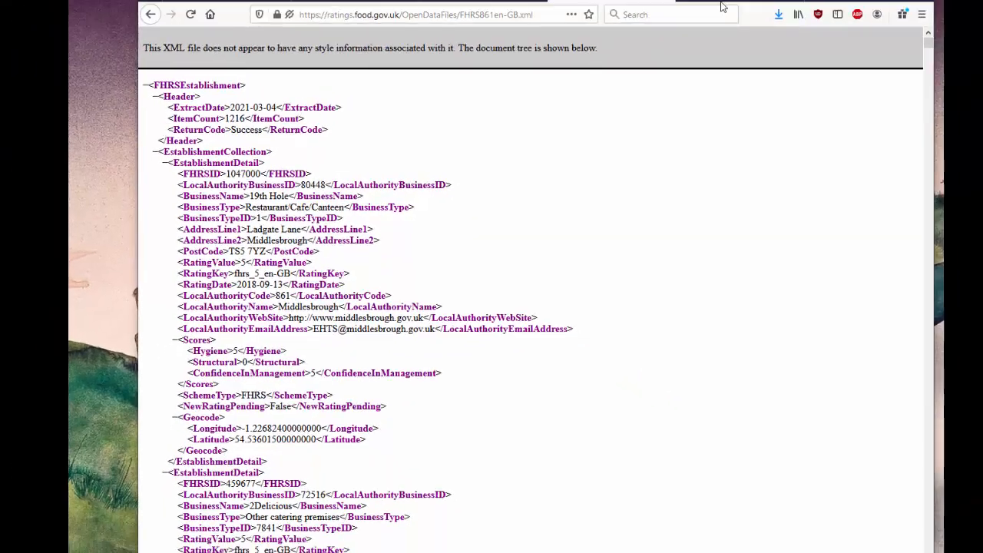
Consult the Wikipedia article on XML and return to the Middlesbrough ratings data.
left_click(691, 14)
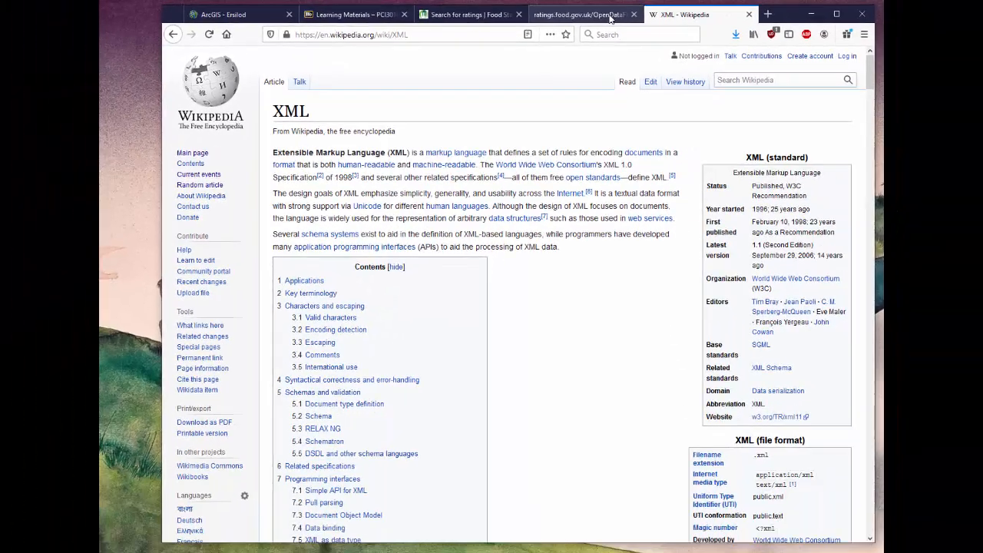
left_click(749, 27)
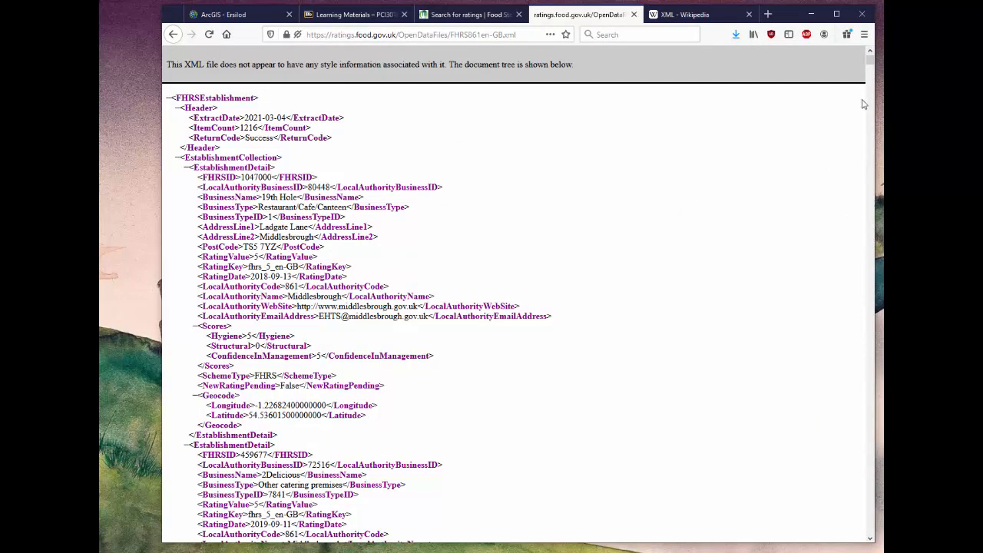
Save the Middlesbrough ratings page to the Desktop as FHRS861en-GB.xml.
left_click(864, 35)
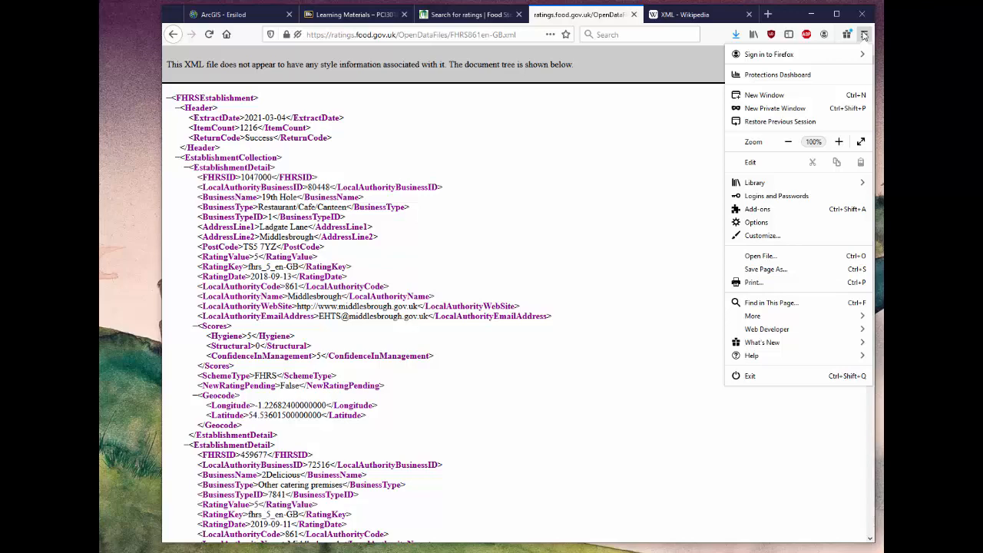
left_click(783, 270)
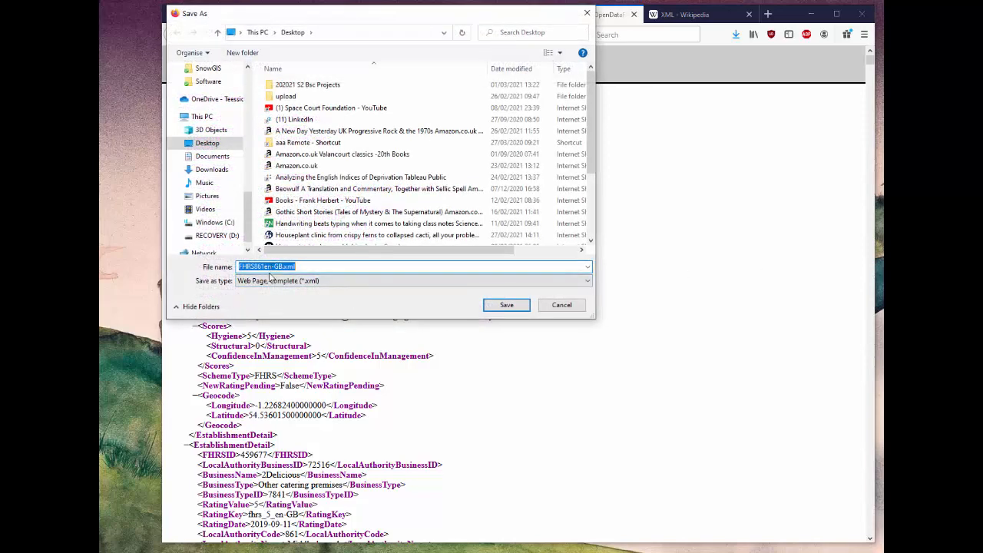
left_click(507, 305)
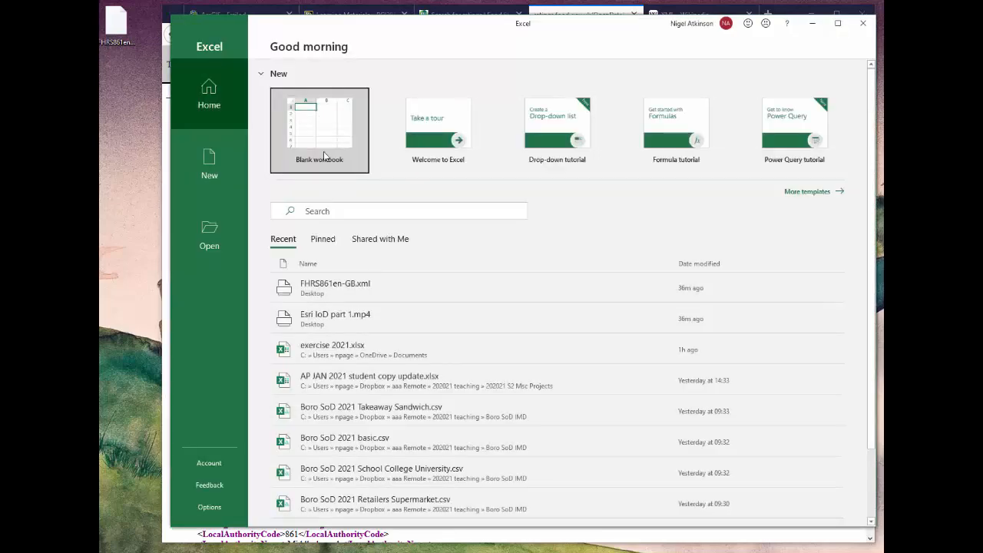
Open FHRS861en-GB.xml in Excel as an XML table, accepting a schema based on the source data.
left_click(324, 153)
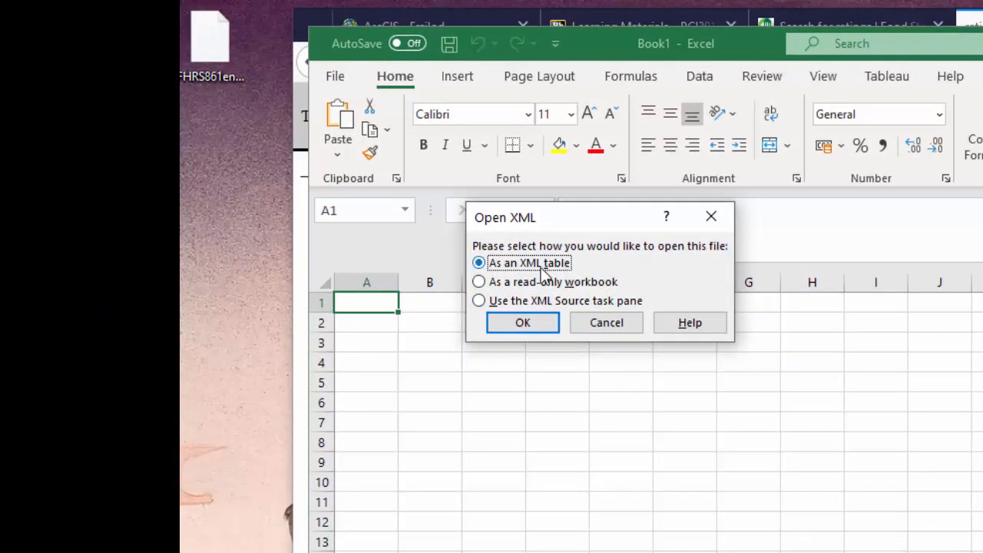
left_click(526, 329)
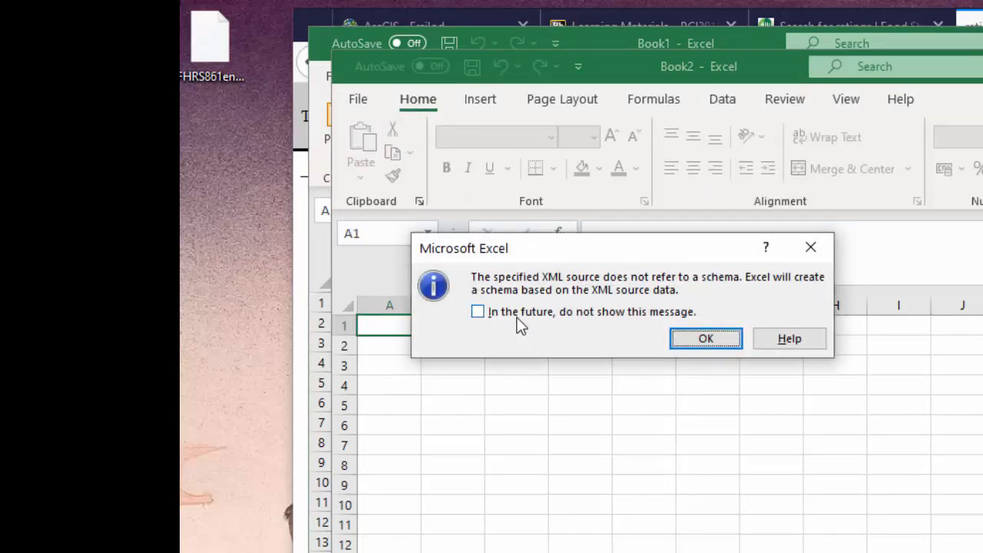
left_click(701, 340)
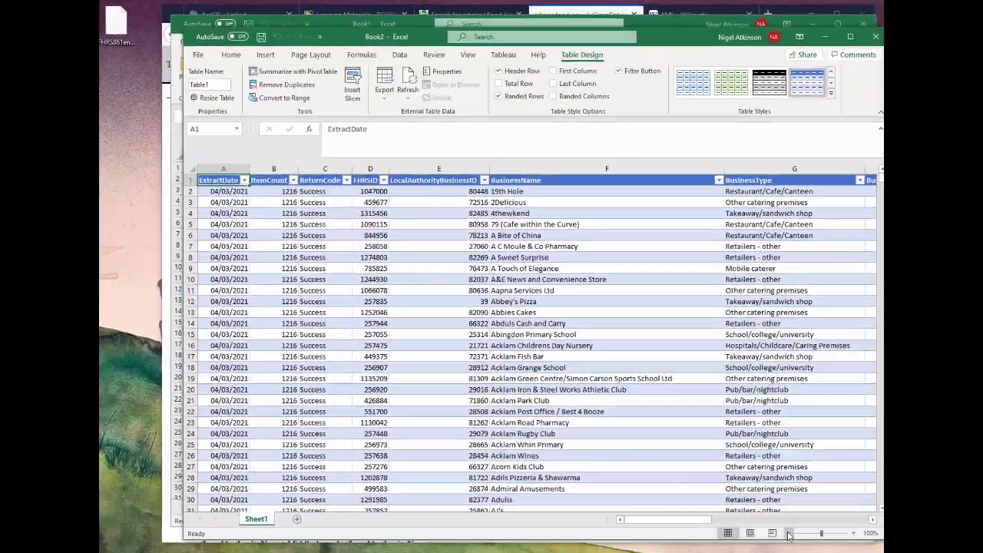
left_click(789, 534)
left_click(789, 534)
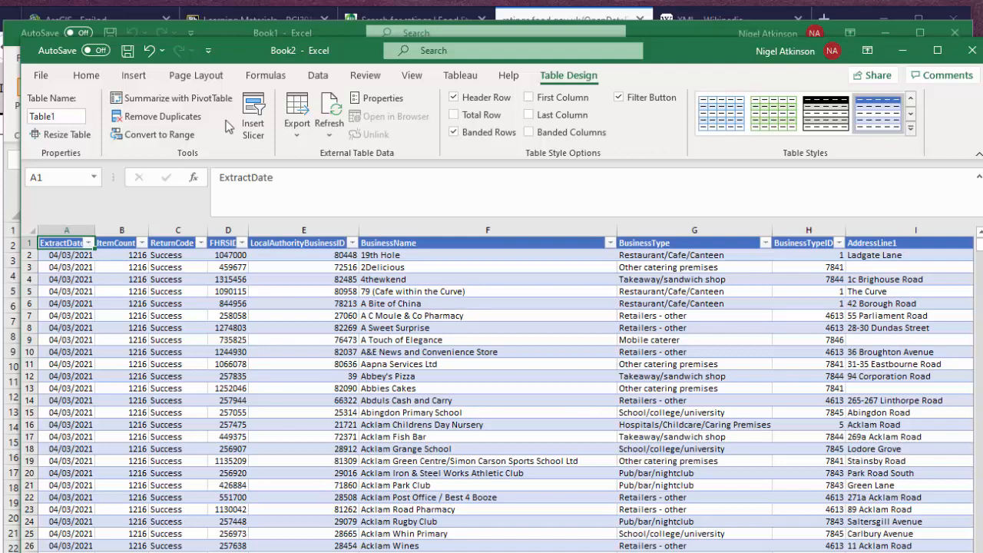
Save the ratings table to the Desktop in CSV (Comma delimited) format and close the workbook and the XML browser page.
left_click(40, 76)
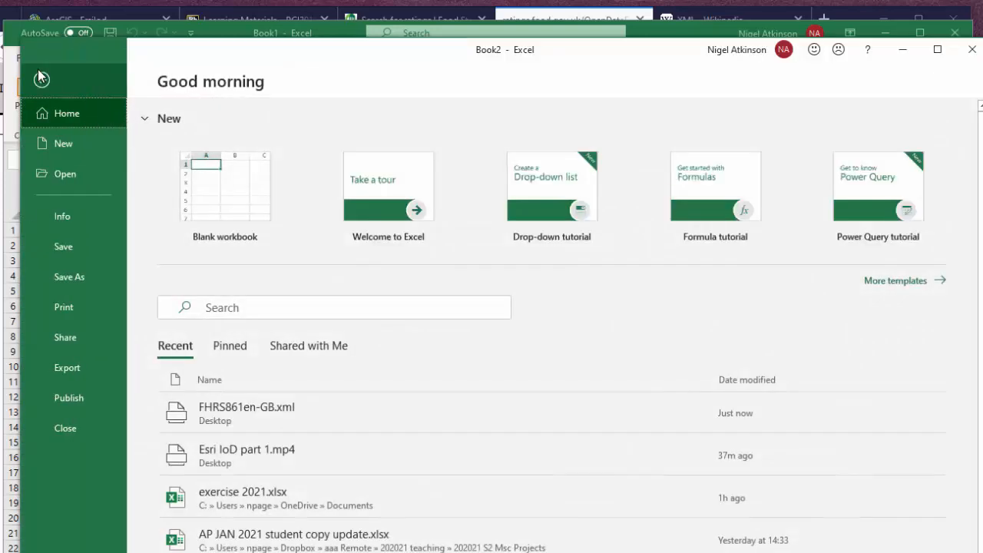
left_click(76, 277)
left_click(621, 172)
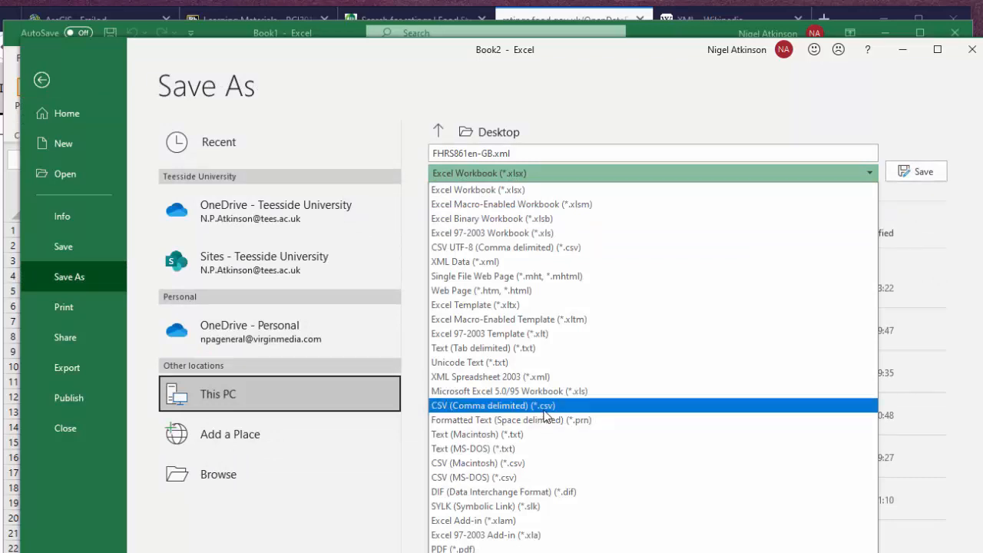
left_click(546, 412)
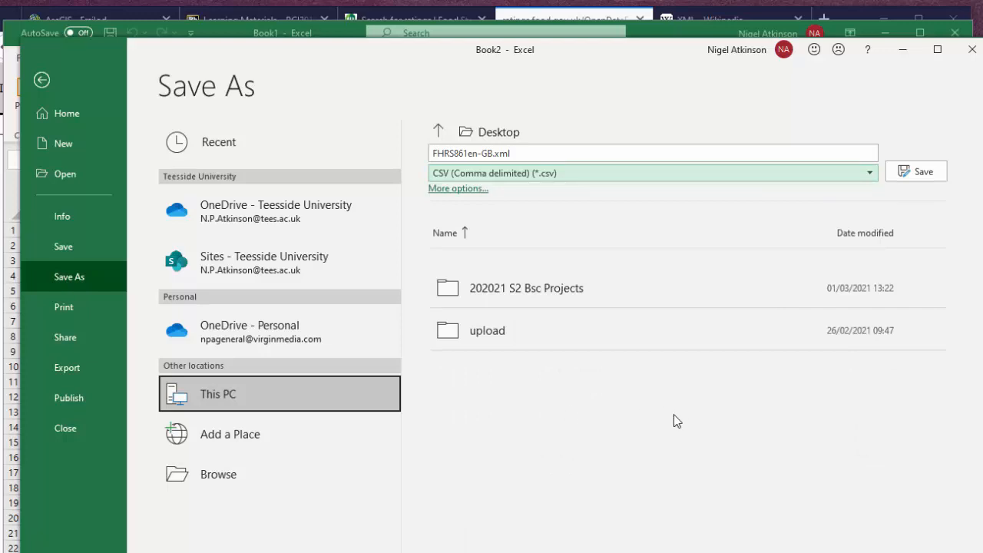
left_click(924, 172)
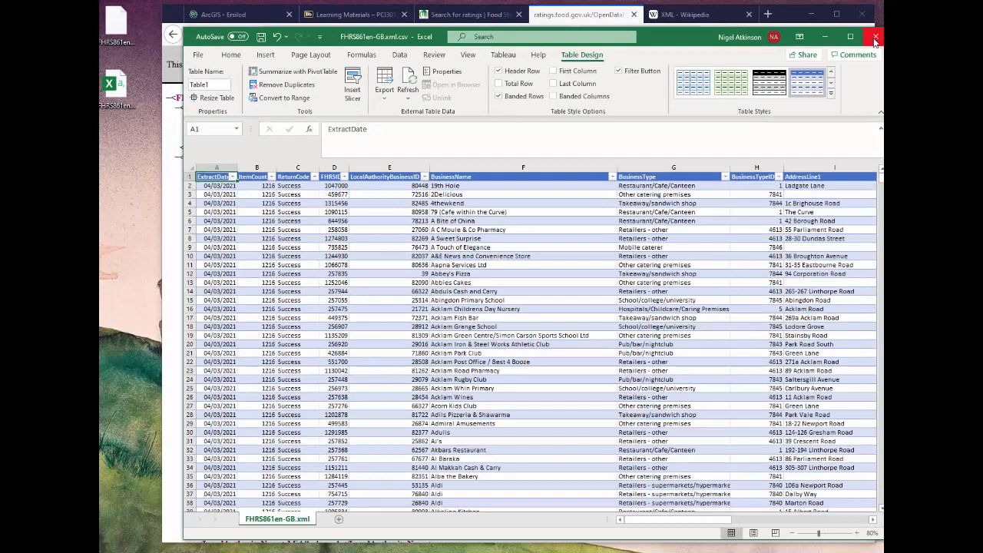
left_click(875, 38)
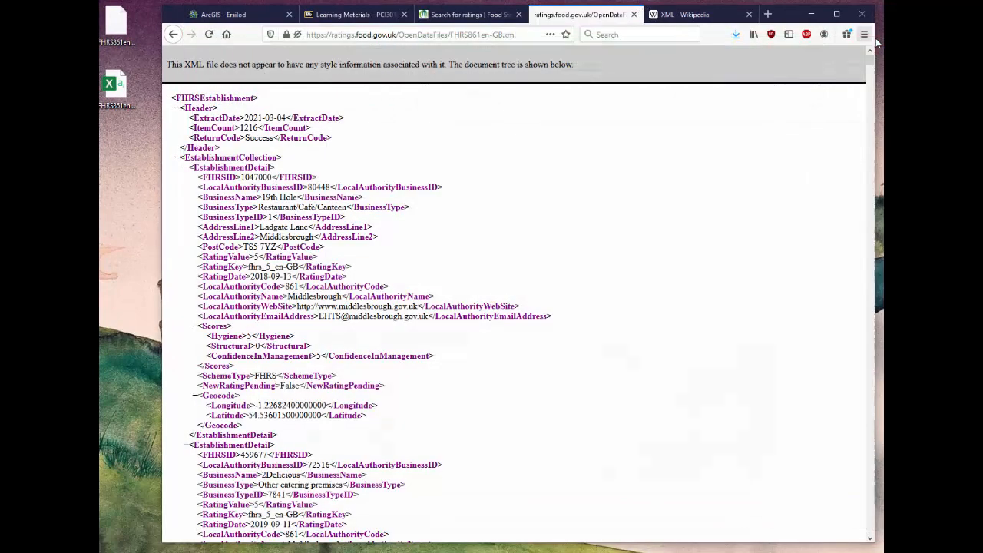
left_click(635, 14)
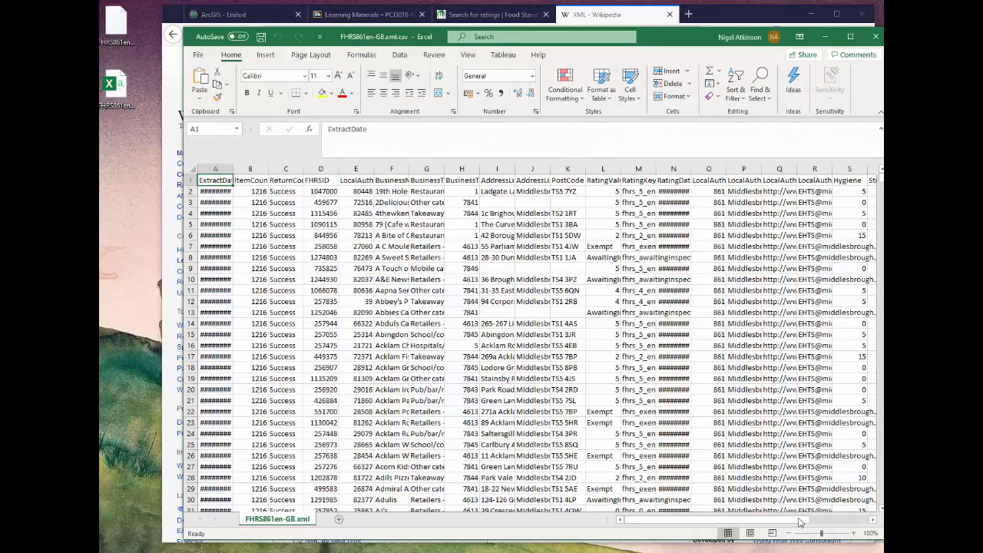
Examine the columns of the saved CSV in Excel at 80% zoom and close the file.
left_click(788, 532)
left_click(788, 533)
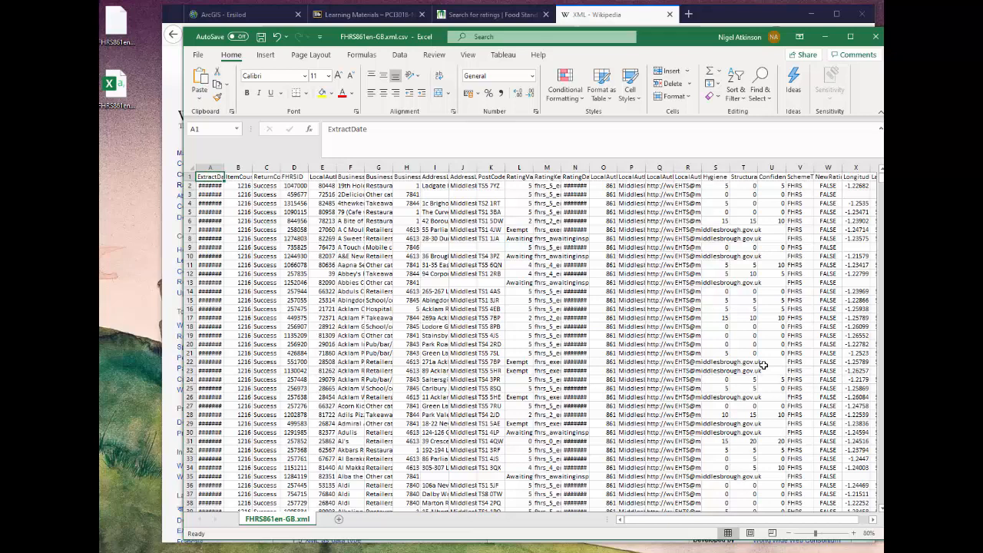
left_click(875, 36)
Switch to the ArcGIS web map and import Boro SoD 2021 basic.csv as a layer from file.
key("ctrl+Tab")
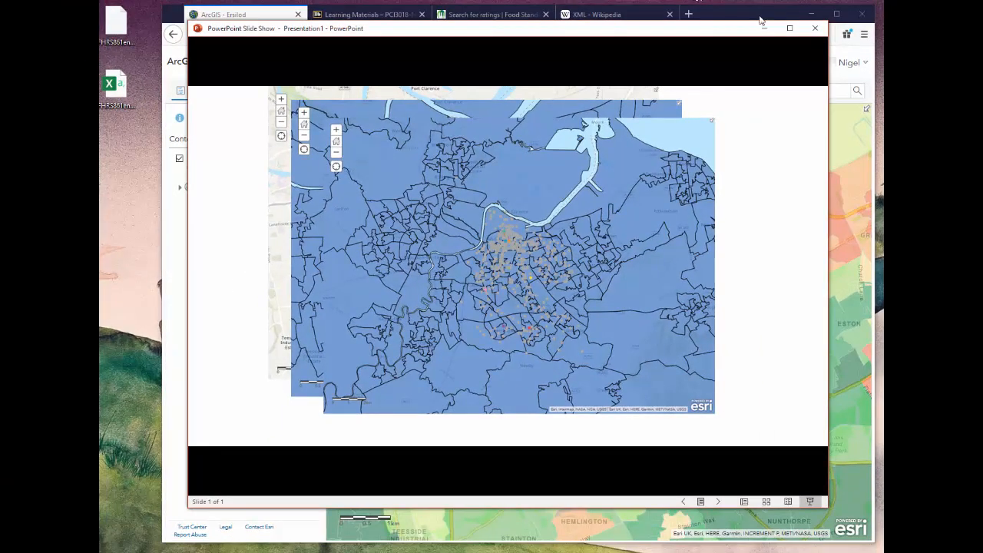
left_click(764, 28)
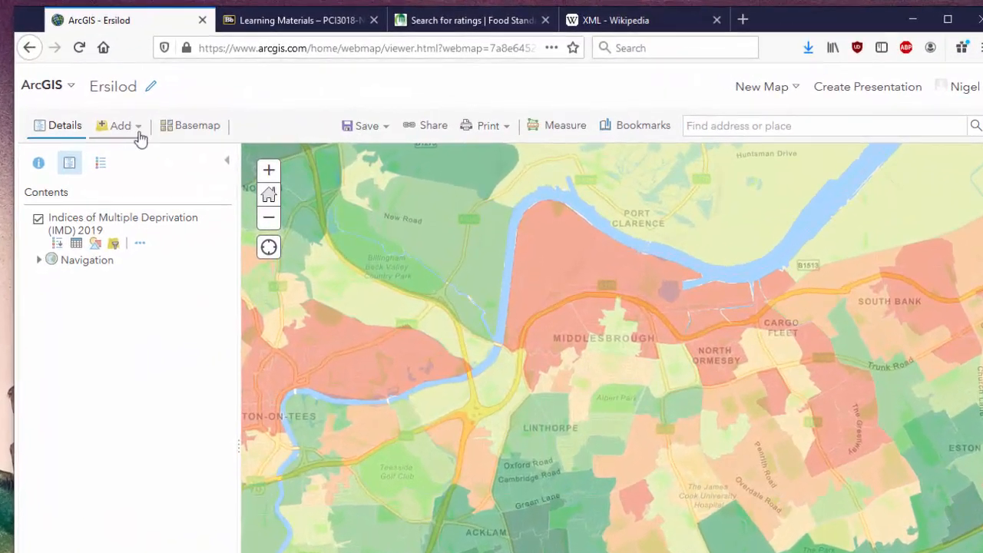
left_click(224, 105)
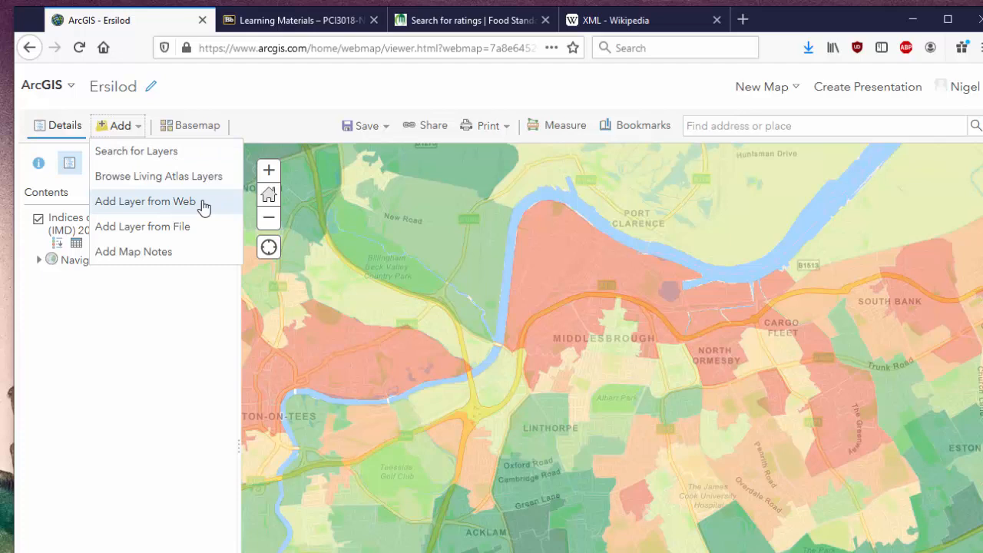
left_click(179, 228)
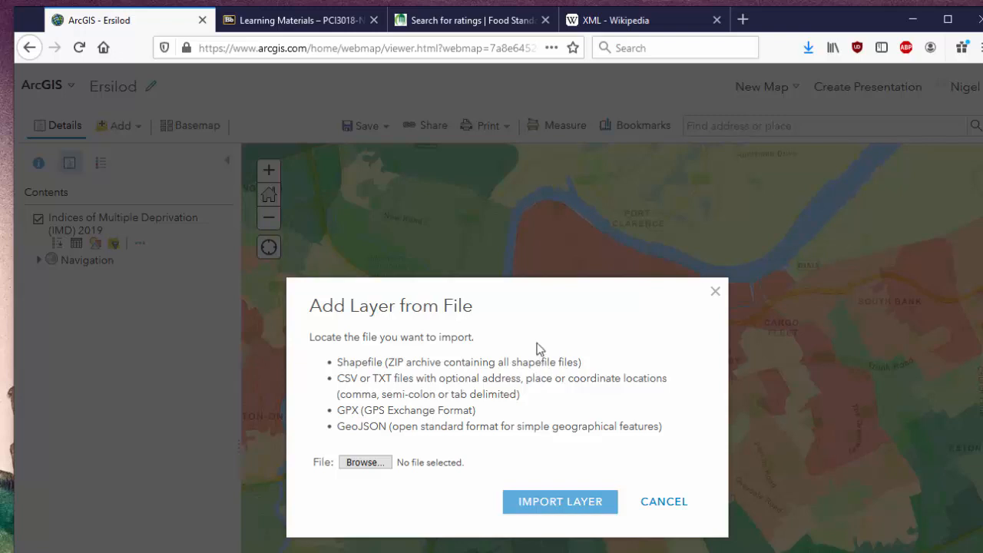
left_click(382, 462)
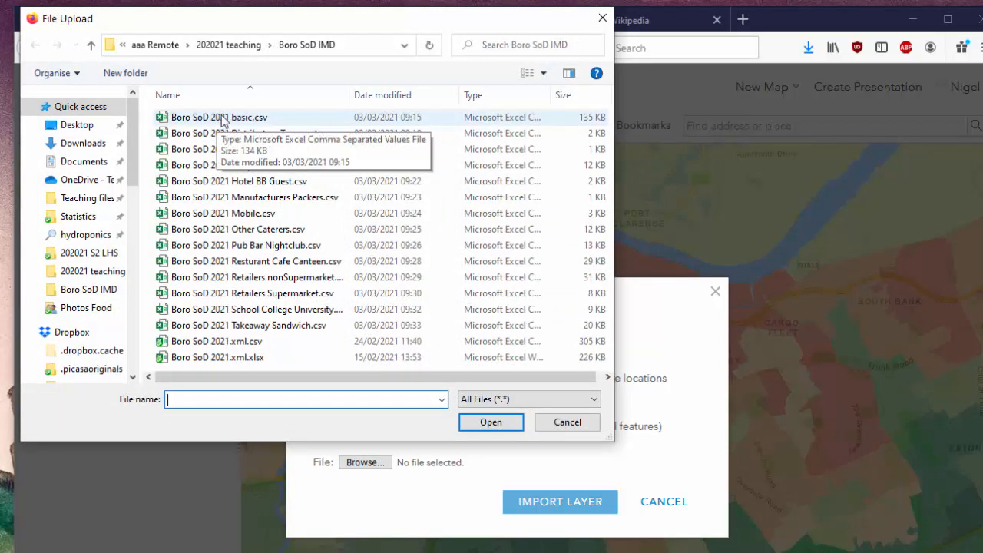
double_click(221, 118)
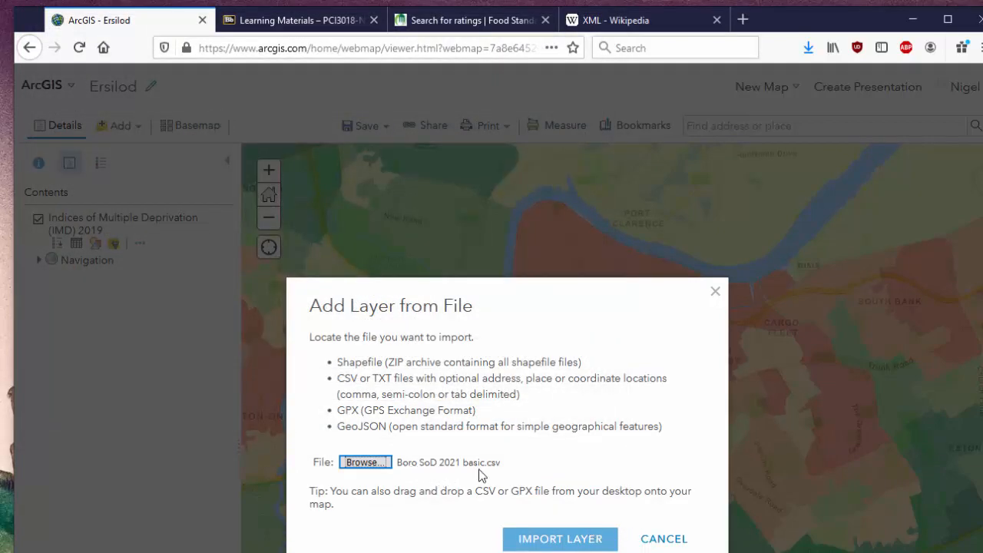
left_click(588, 542)
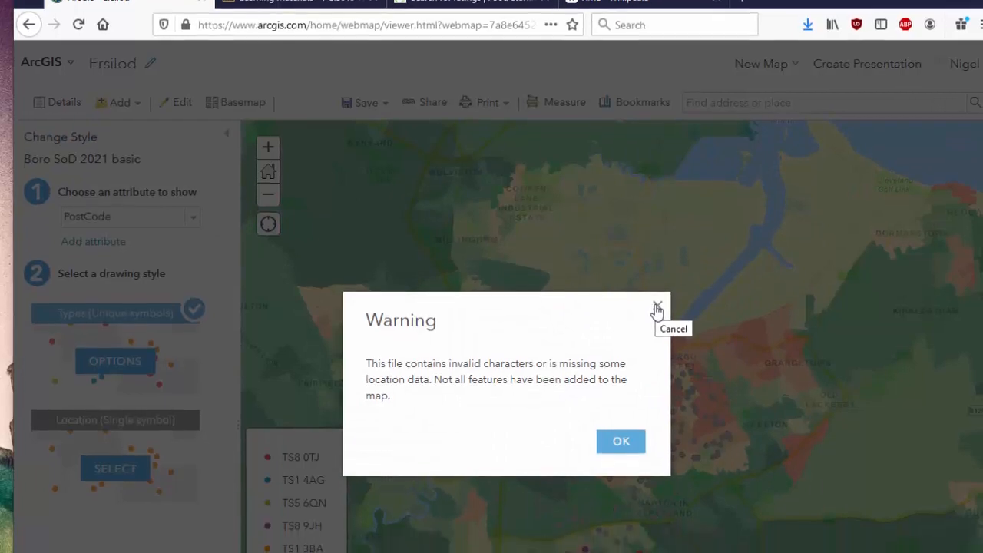
left_click(658, 331)
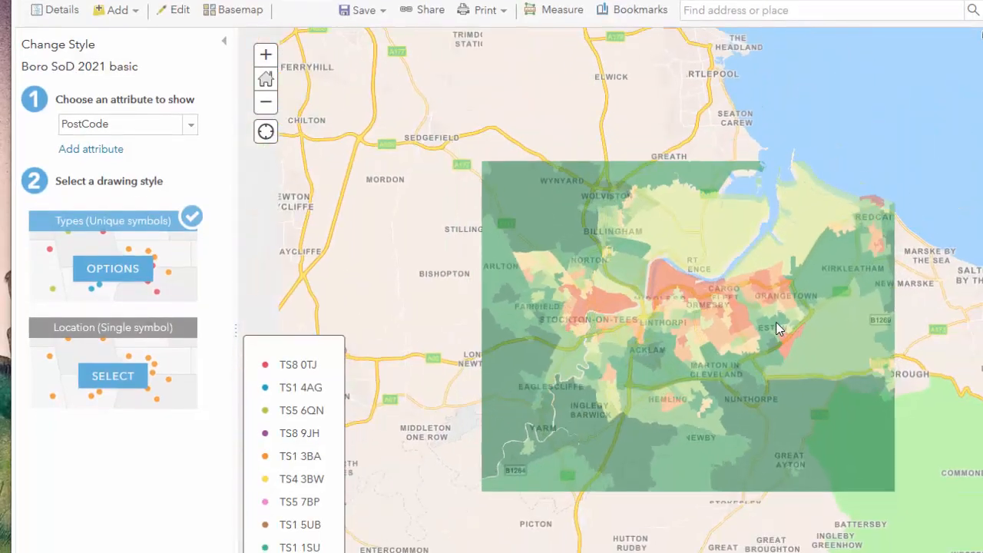
Style the Boro SoD 2021 basic layer by the BusinessName attribute with unique symbols and finish the styling.
scroll(777, 324, "up", 2)
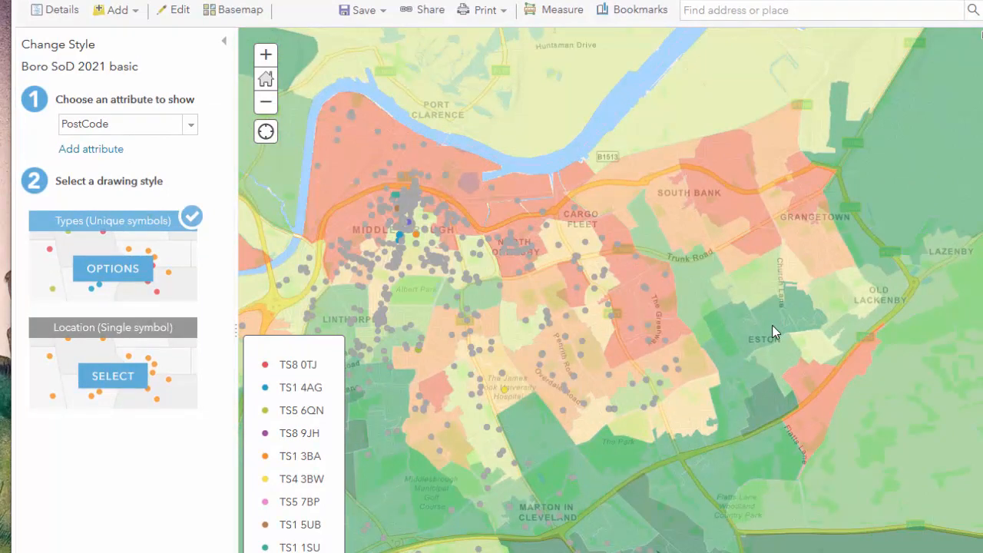
left_click(190, 127)
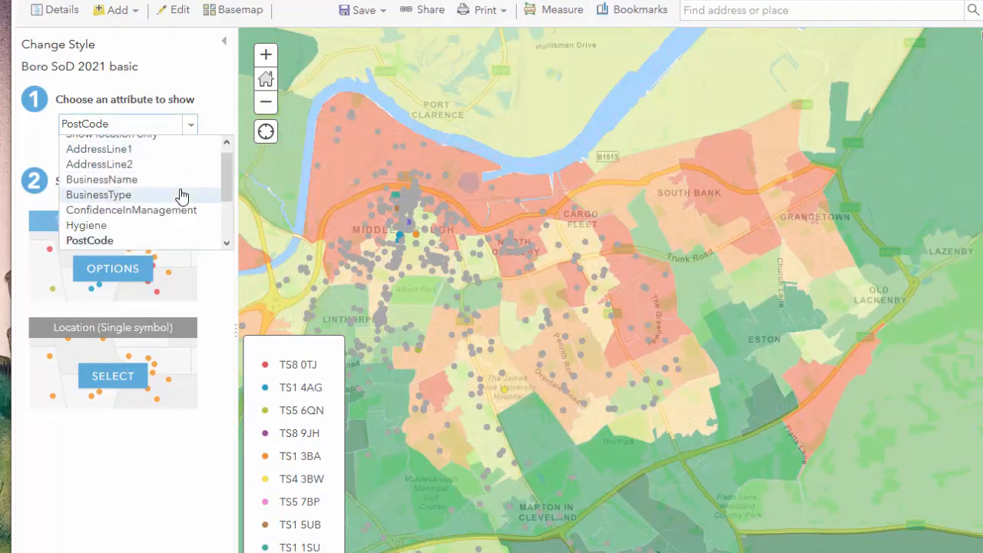
left_click(136, 184)
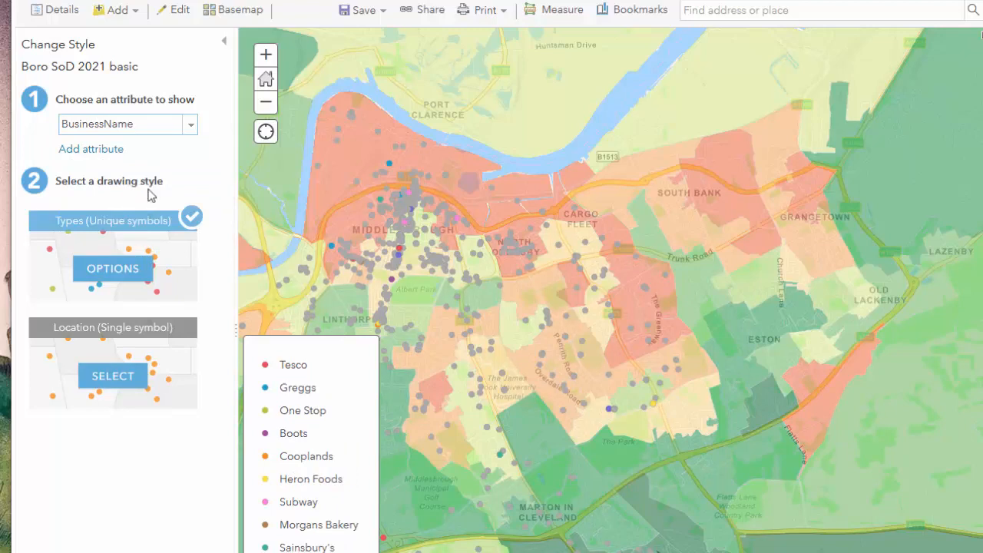
left_click(86, 552)
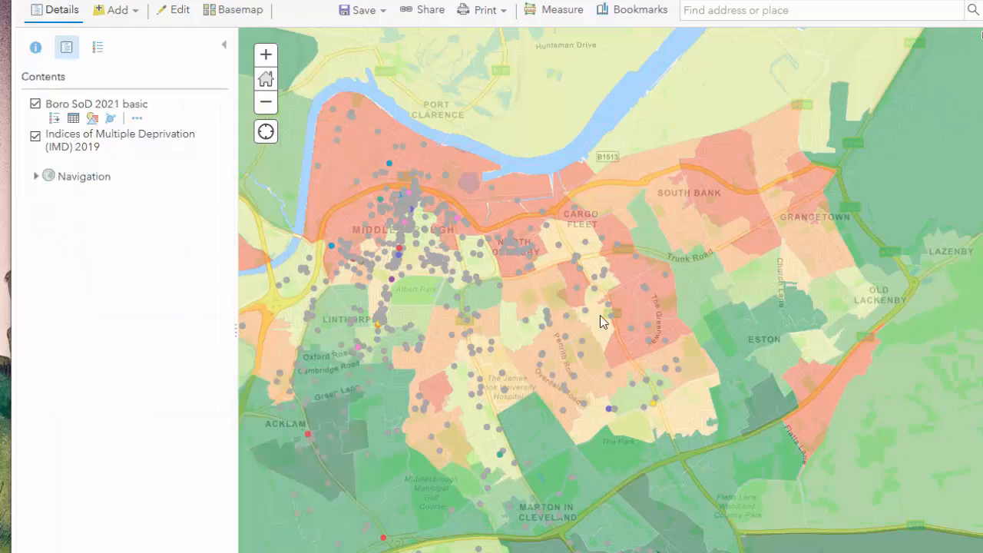
Examine the hygiene rating details of the food business point beside Cargo Fleet Lane and close its pop-up.
scroll(613, 347, "up", 1)
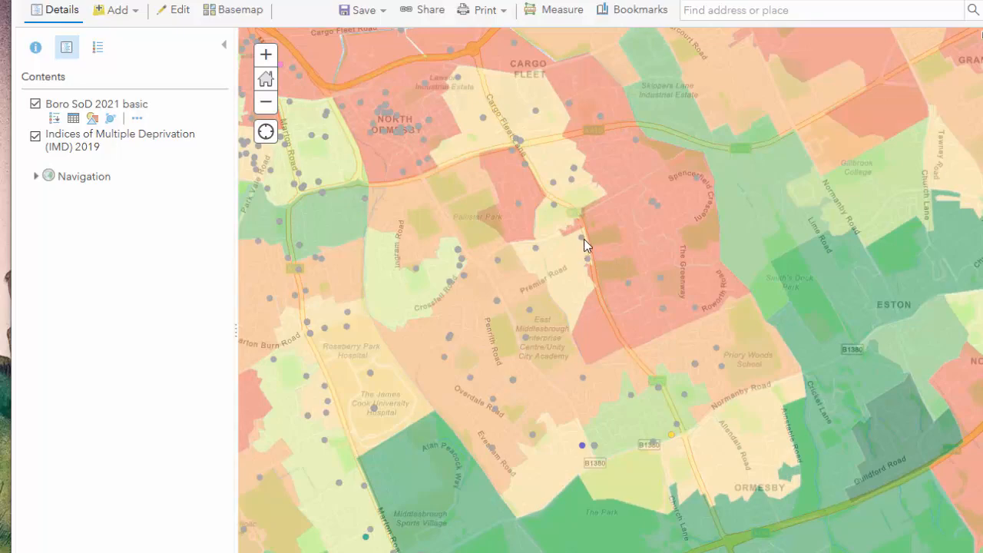
left_click(582, 240)
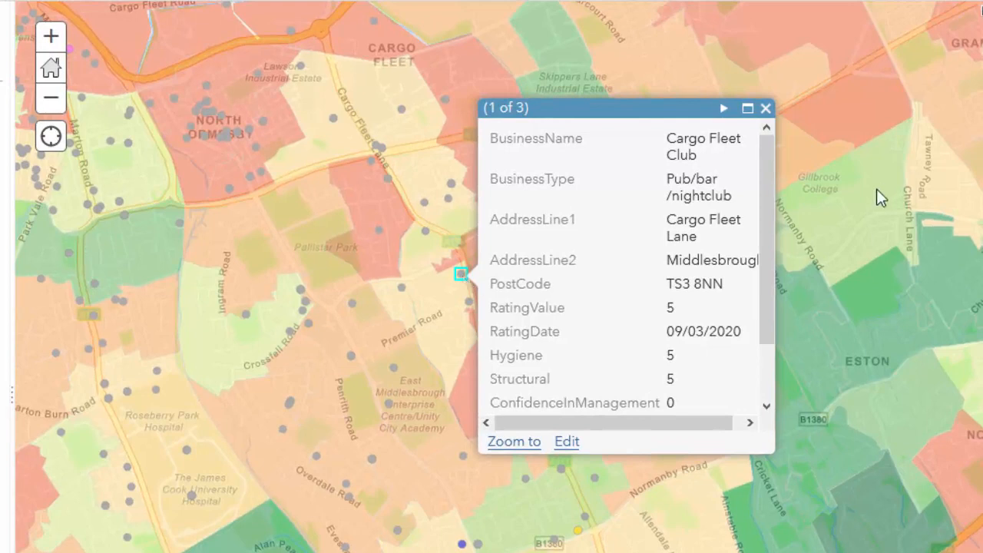
left_click_drag(767, 207, 771, 309)
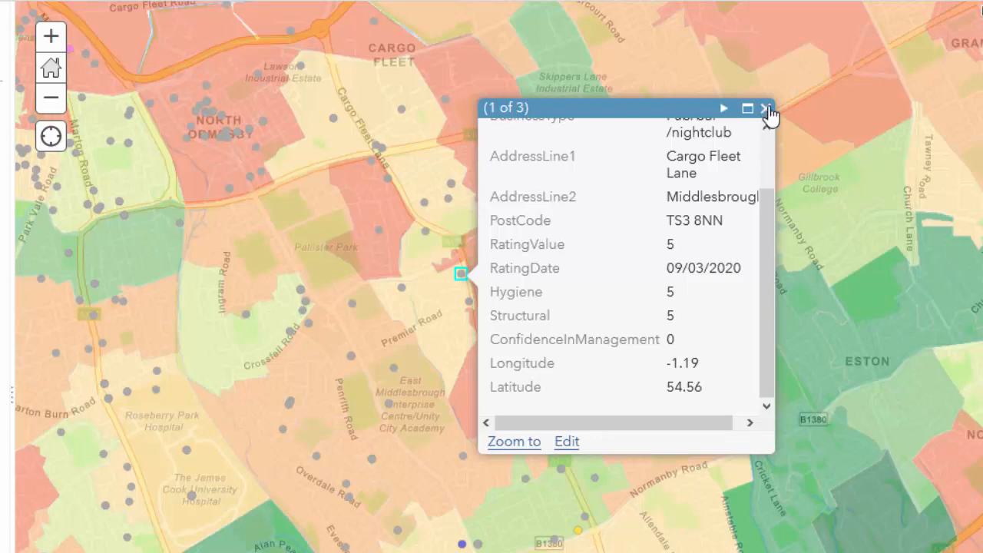
scroll(652, 373, "up", 2)
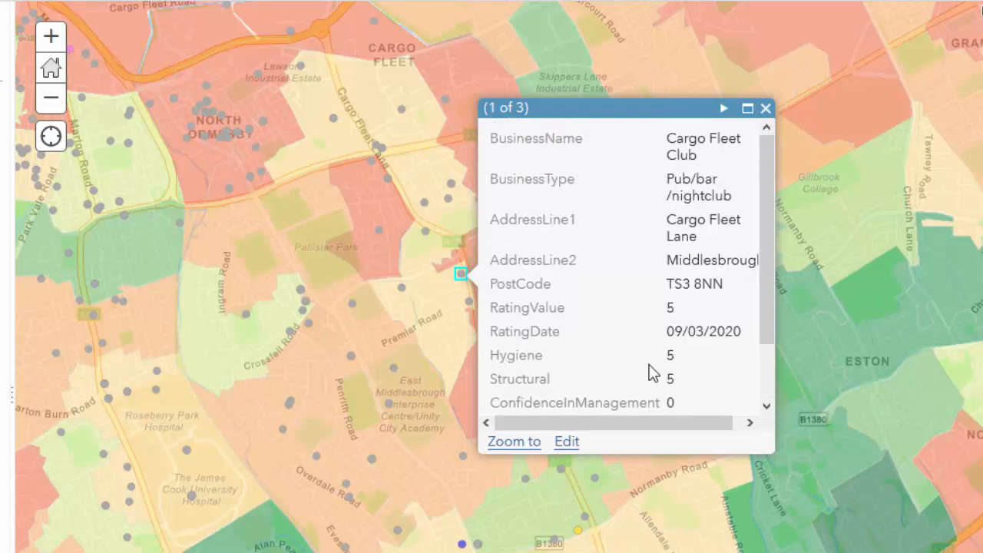
left_click(767, 109)
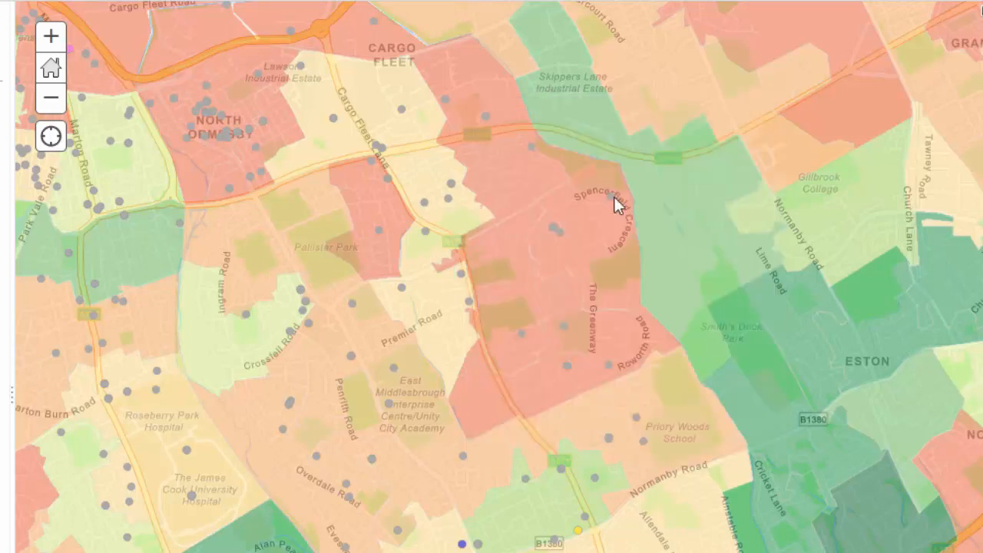
Inspect the rating details of the points near Penrith Road, in Cargo Fleet and near Crossfell Road, closing each pop-up.
left_click(351, 357)
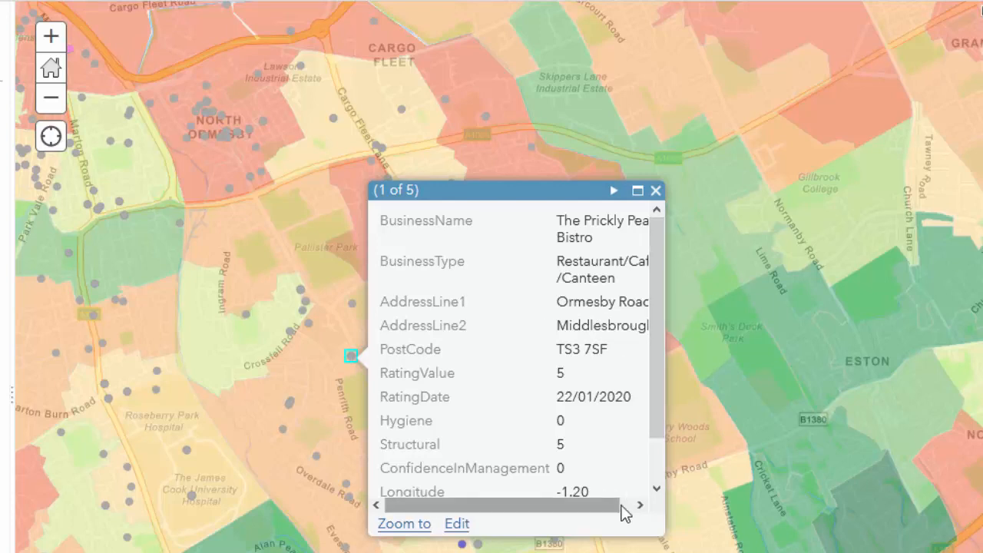
left_click_drag(624, 510, 640, 504)
left_click(655, 191)
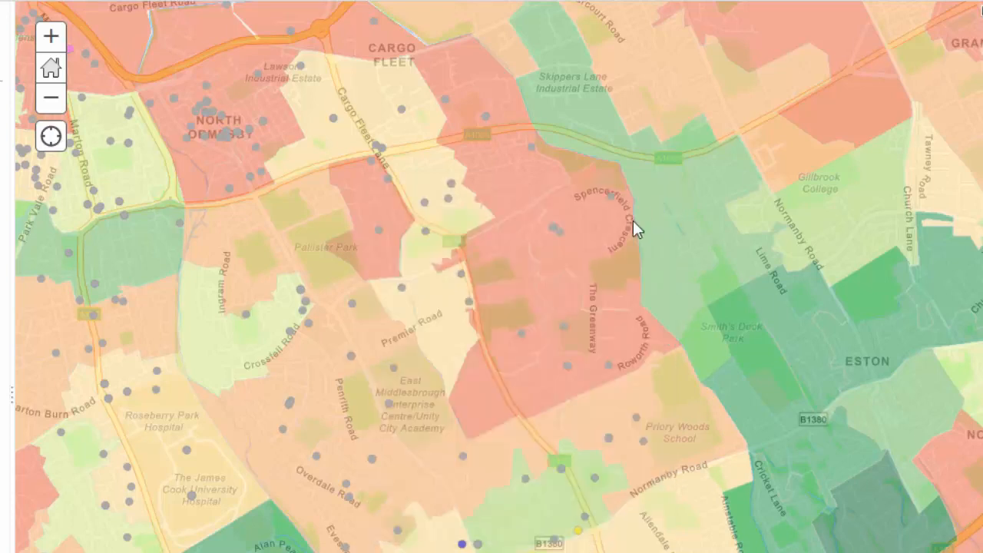
left_click(401, 110)
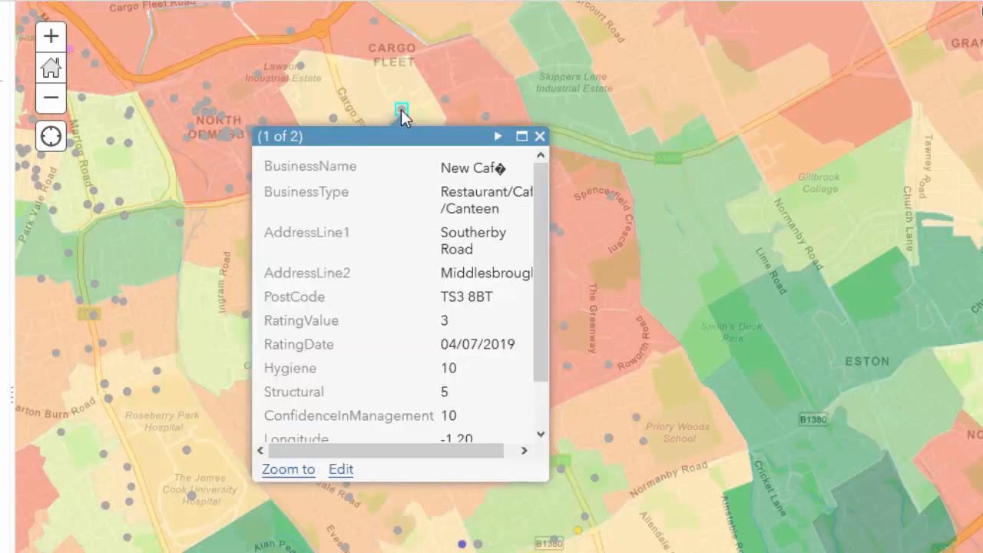
left_click(540, 139)
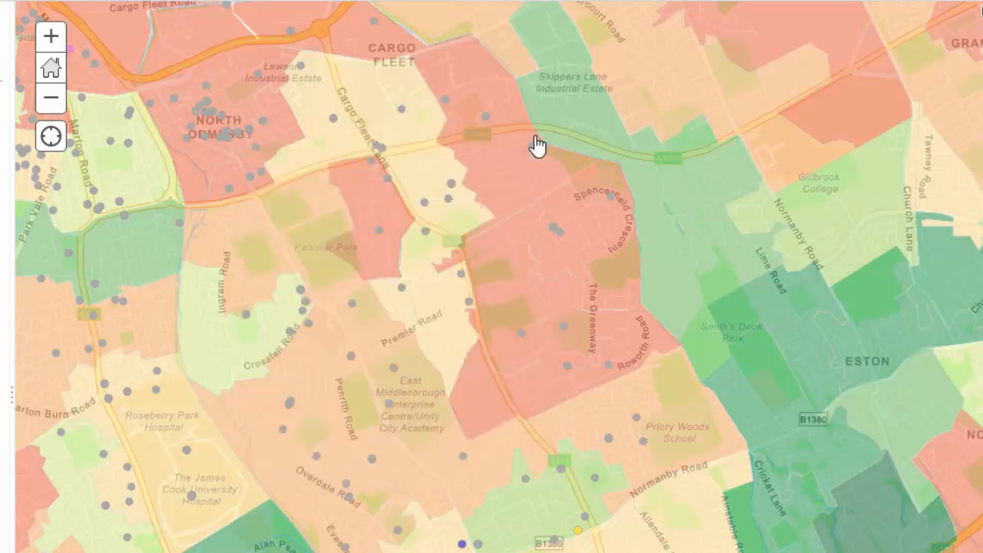
left_click(246, 315)
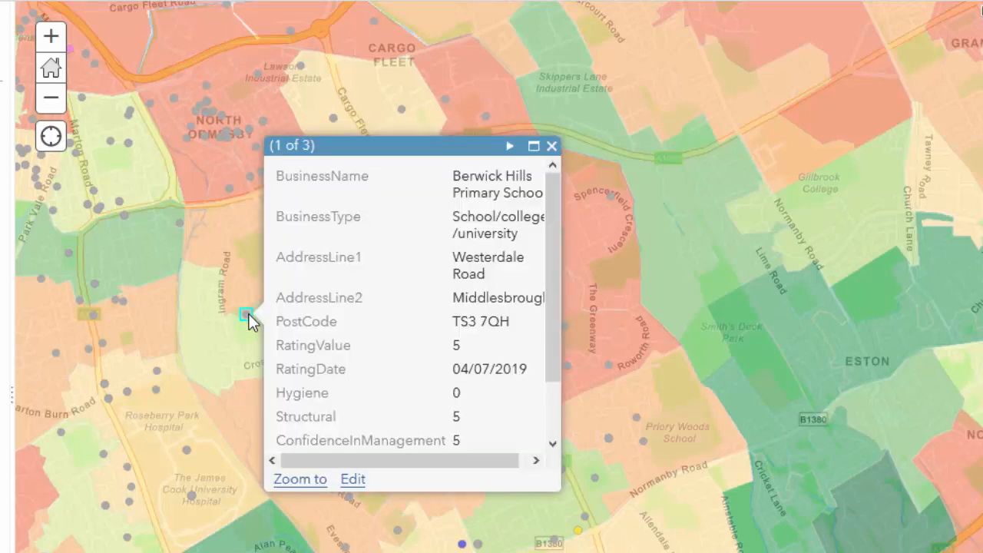
left_click(551, 148)
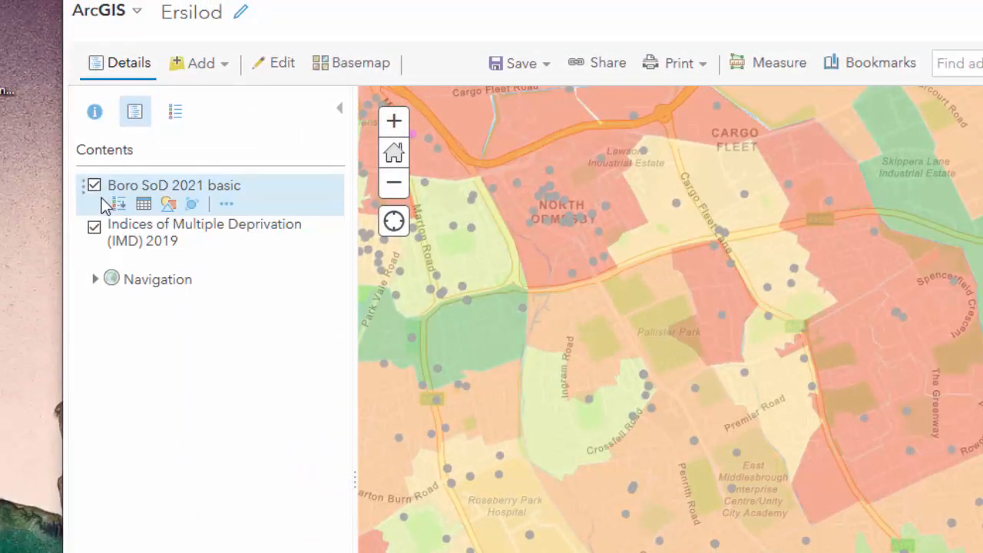
Hide the Boro SoD 2021 basic layer and open Boro SoD 2021 basic.csv from the Boro SoD IMD folder in Excel.
left_click(93, 186)
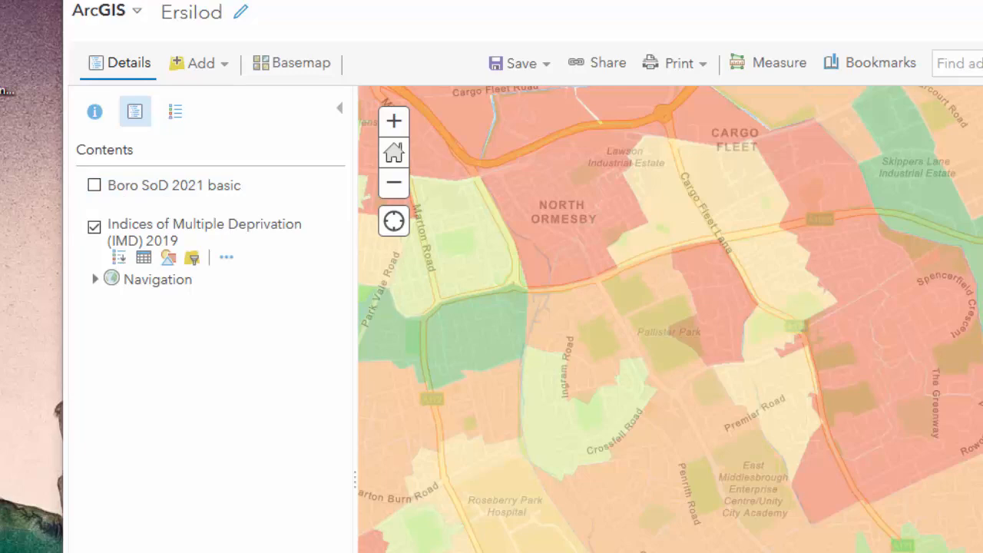
left_click_drag(0, 30, 324, 13)
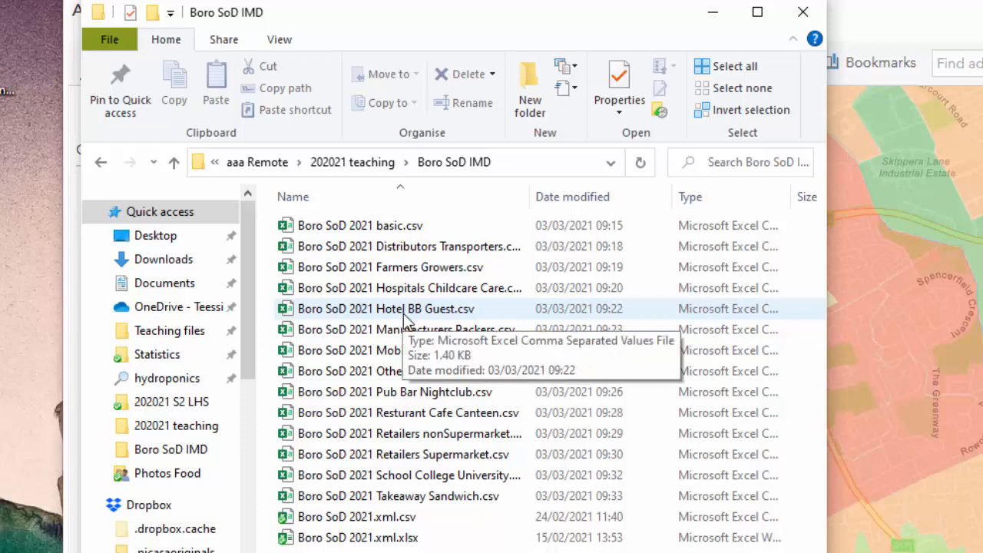
left_click(409, 230)
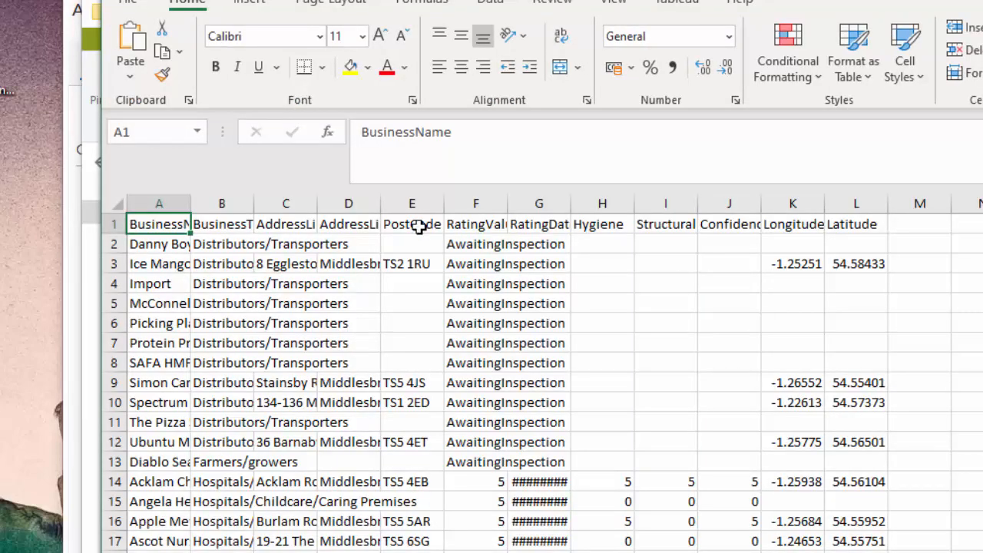
Widen the BusinessName, BusinessType, AddressLine1, AddressLine2 and RatingValue columns so their headings can be read.
left_click_drag(188, 208, 242, 208)
left_click_drag(305, 203, 369, 203)
left_click_drag(432, 203, 496, 204)
left_click_drag(558, 200, 634, 205)
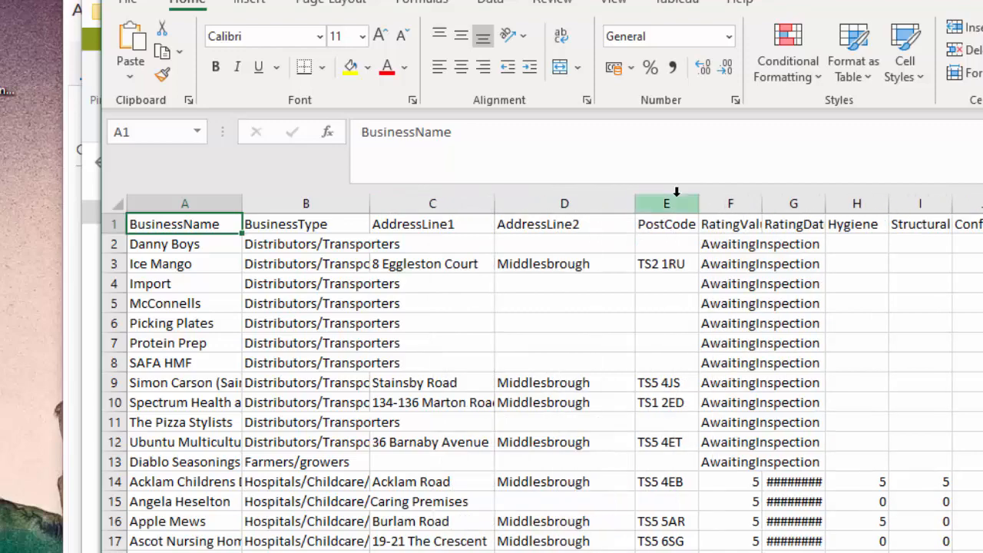
left_click_drag(762, 204, 840, 203)
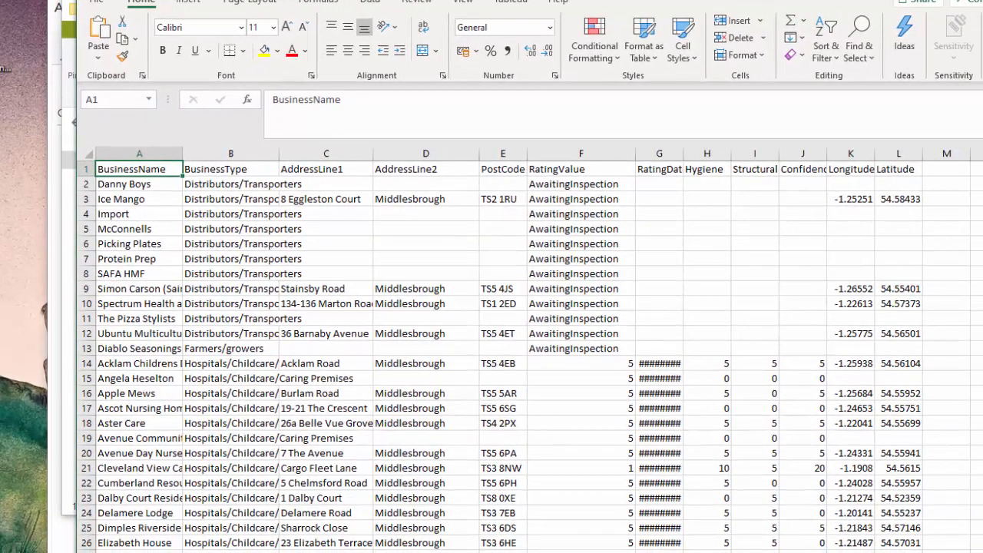
Examine the column headings from BusinessType through Longitude and Latitude, widening the RatingDate column to read its dates.
left_click(231, 168)
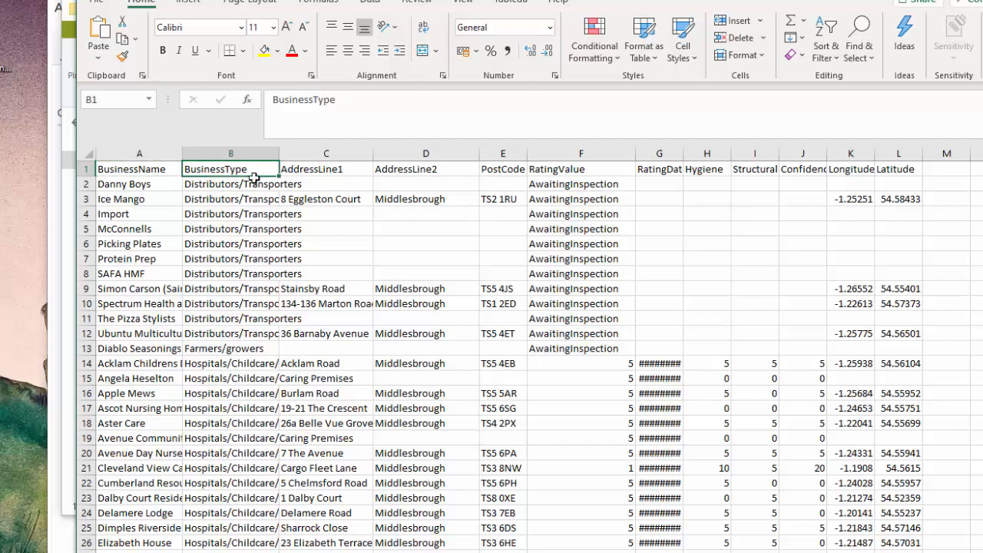
left_click(327, 166)
left_click(508, 168)
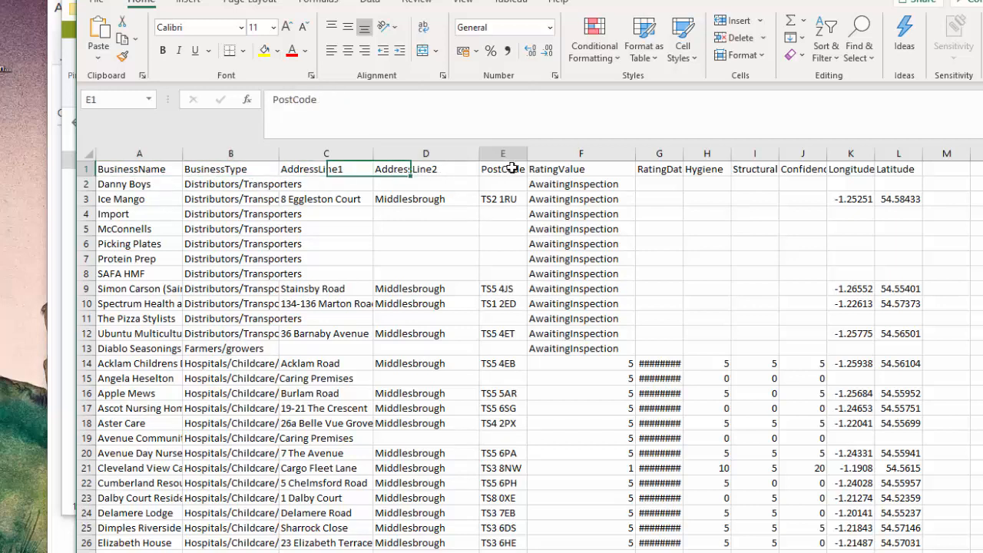
left_click(592, 169)
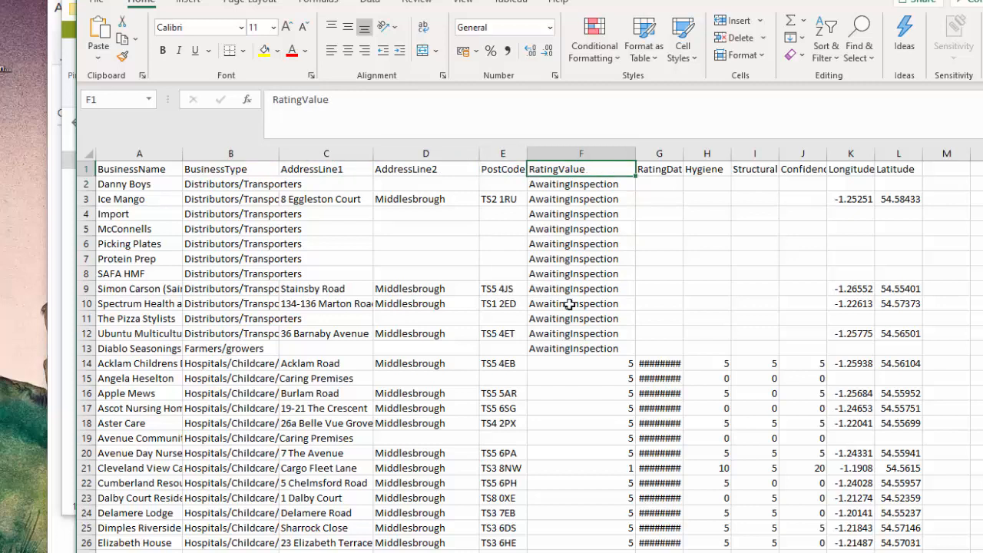
left_click(629, 366)
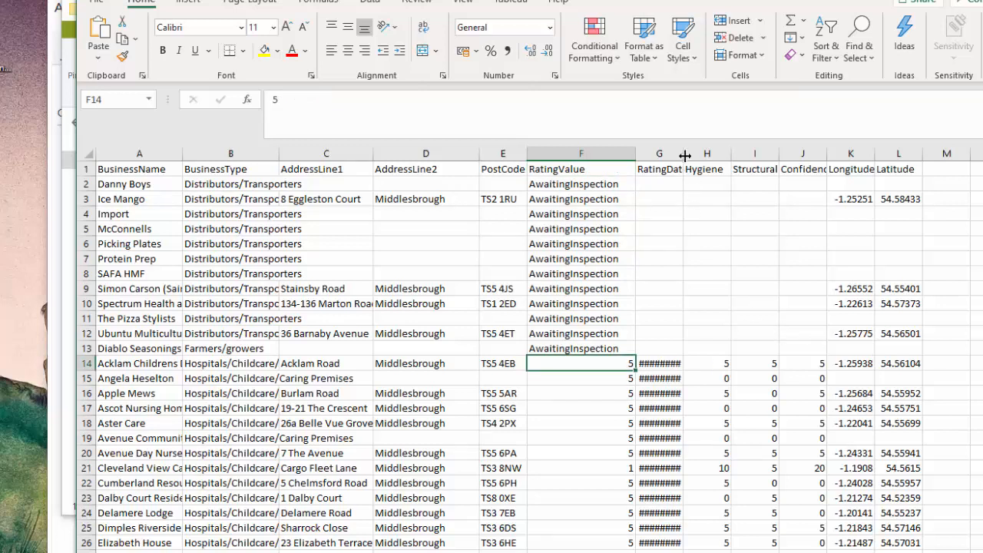
left_click_drag(684, 156, 704, 154)
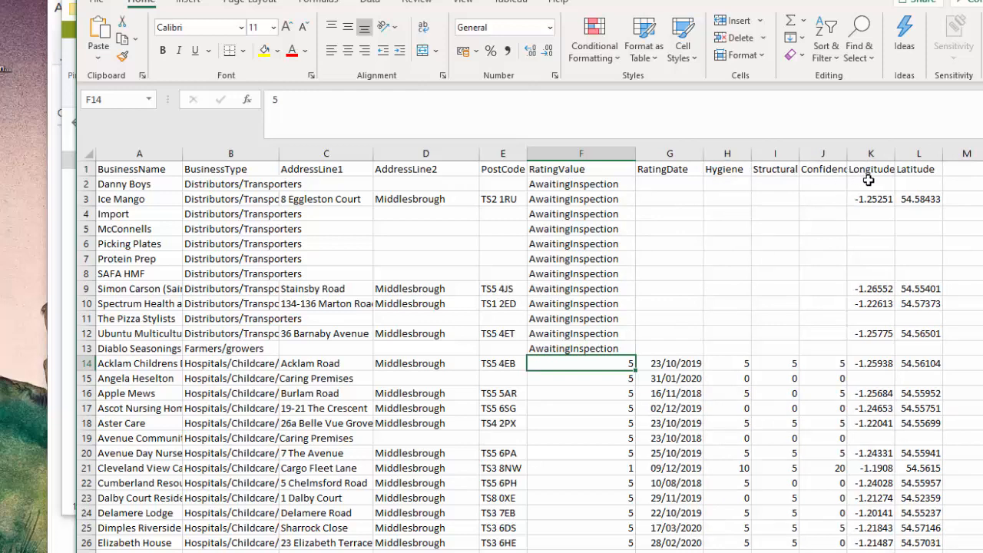
left_click_drag(873, 170, 910, 169)
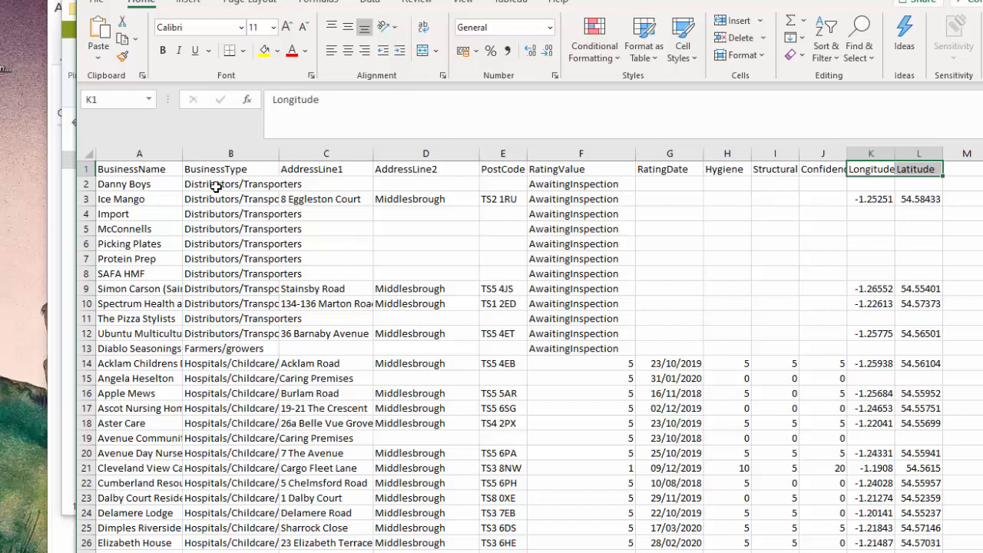
Review how the rows are grouped by BusinessType and close Boro SoD 2021 basic.csv without saving.
left_click_drag(216, 187, 231, 335)
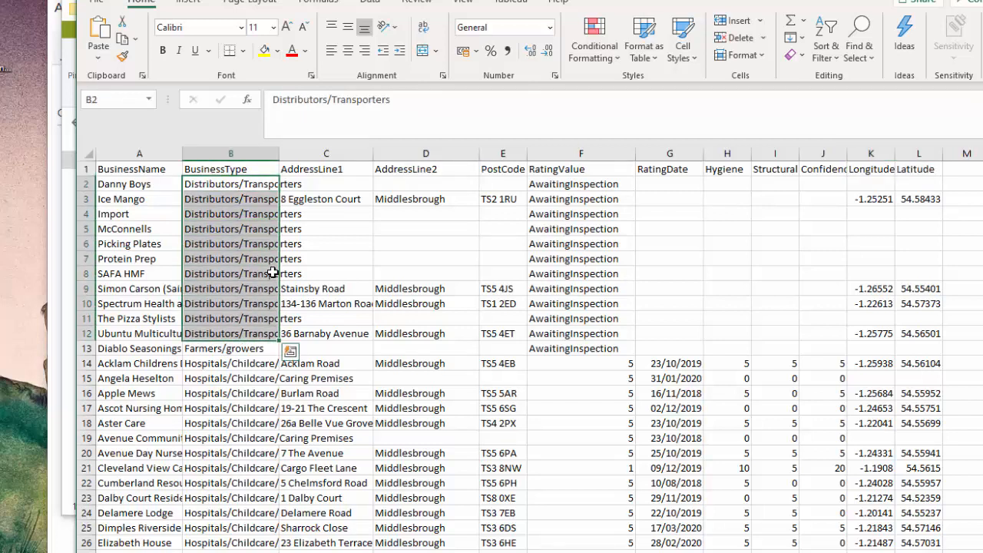
left_click(227, 347)
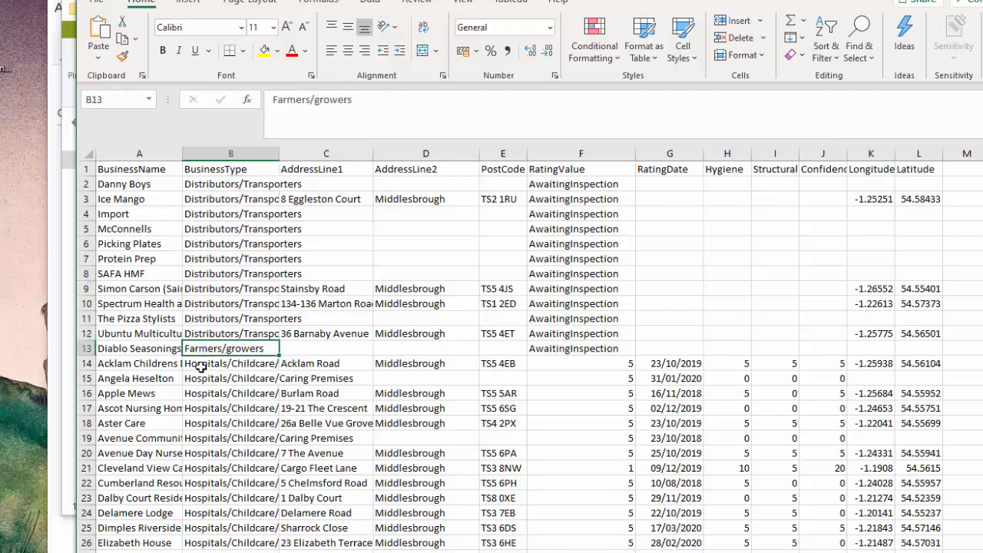
left_click_drag(196, 365, 219, 528)
scroll(794, 367, "down", 4)
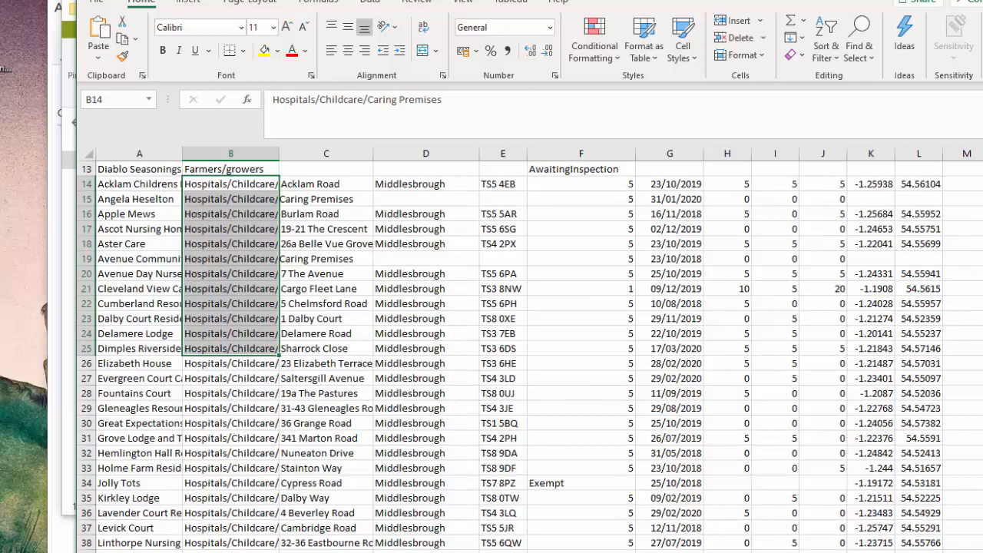
scroll(748, 330, "up", 4)
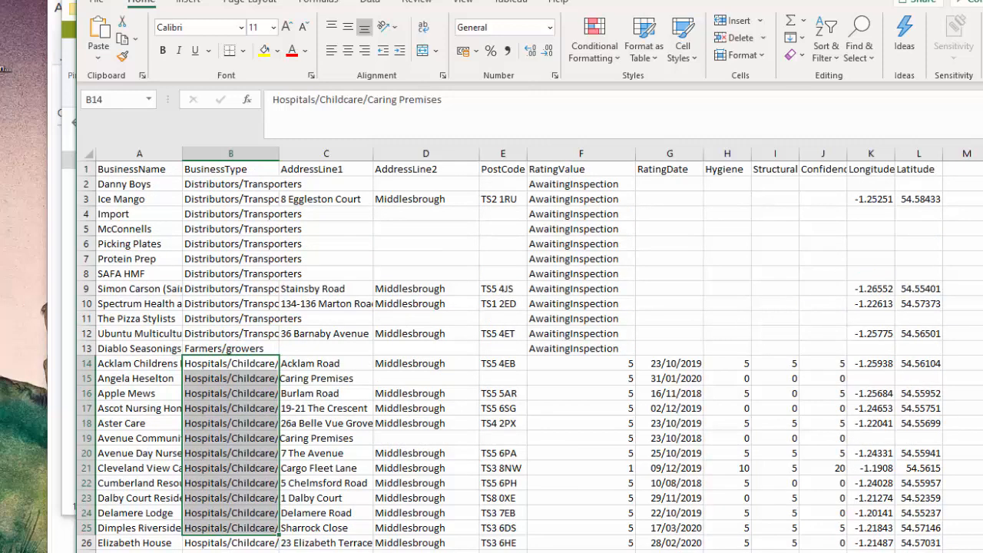
key("alt+F4")
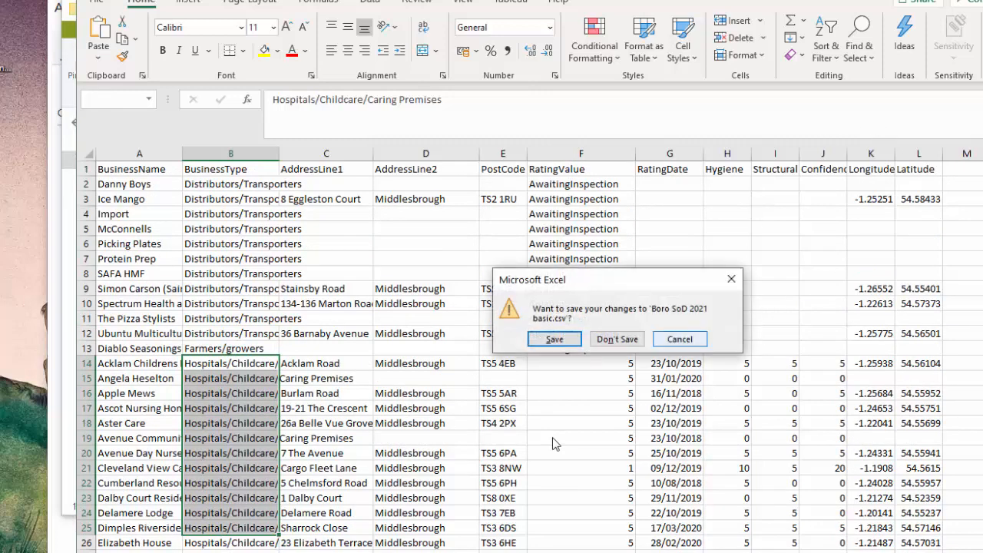
left_click(635, 347)
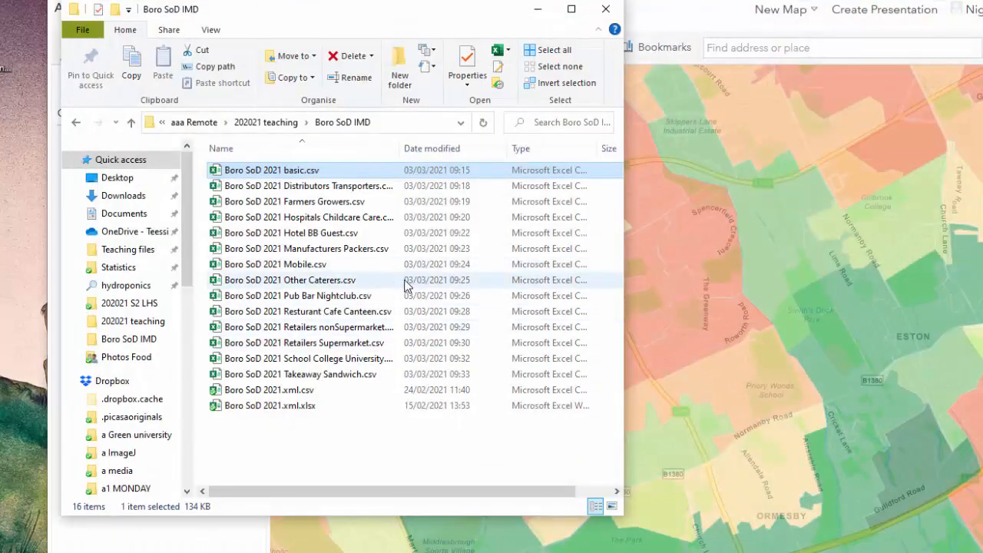
Open Boro SoD 2021 Takeaway Sandwich.csv, widen its BusinessType column to check the entries, and close it without saving.
double_click(312, 375)
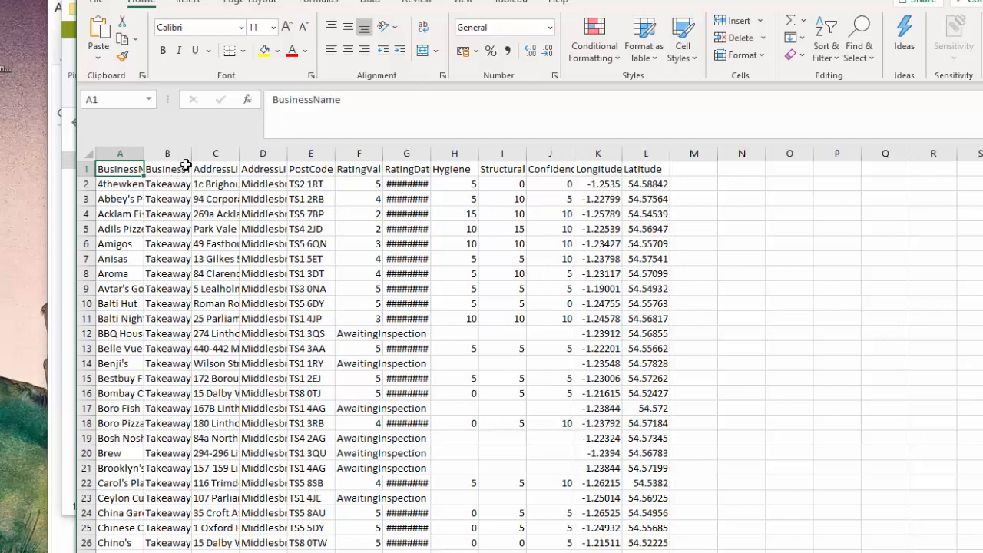
left_click_drag(192, 153, 361, 159)
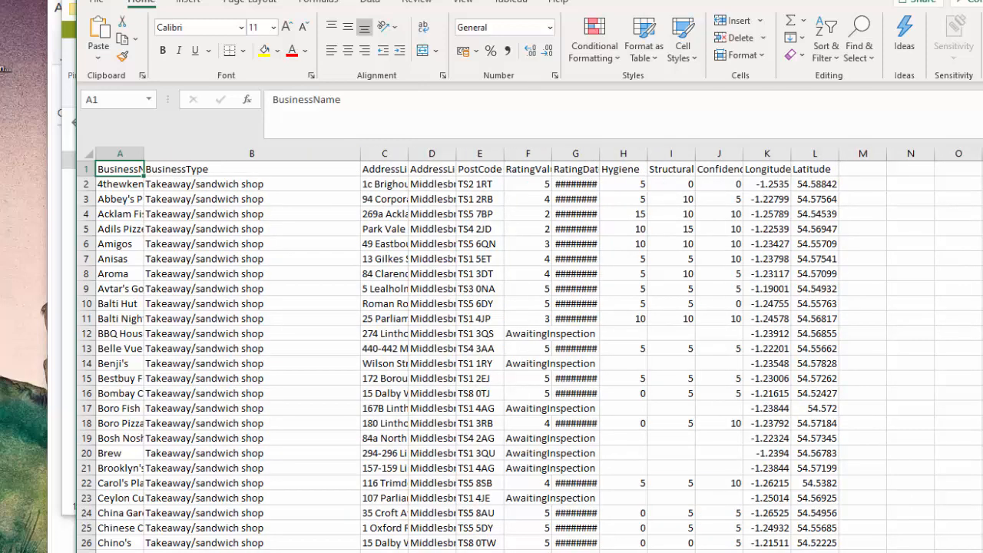
key("alt+F4")
left_click(618, 339)
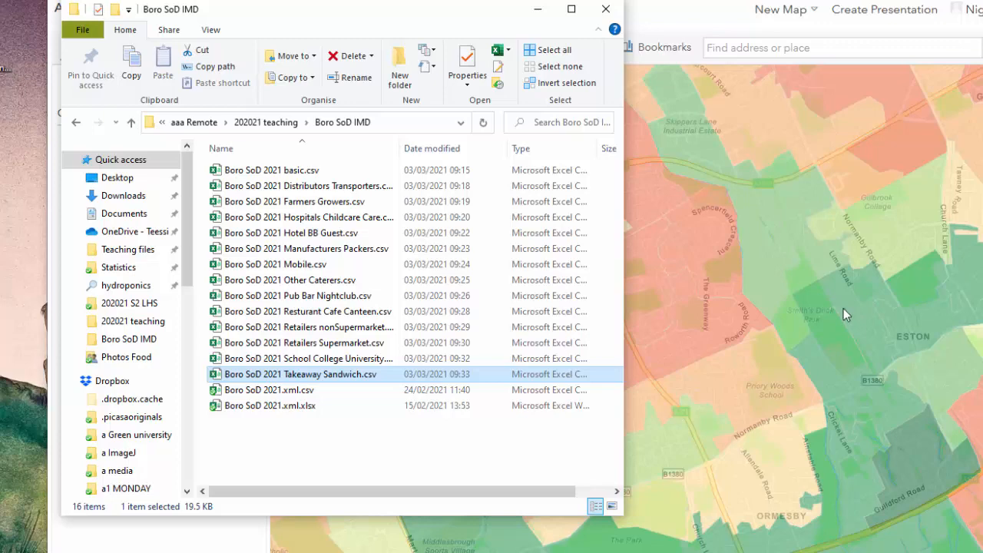
Close the file window and import Boro SoD 2021 Takeaway Sandwich.csv into the map as a layer from file.
left_click(605, 8)
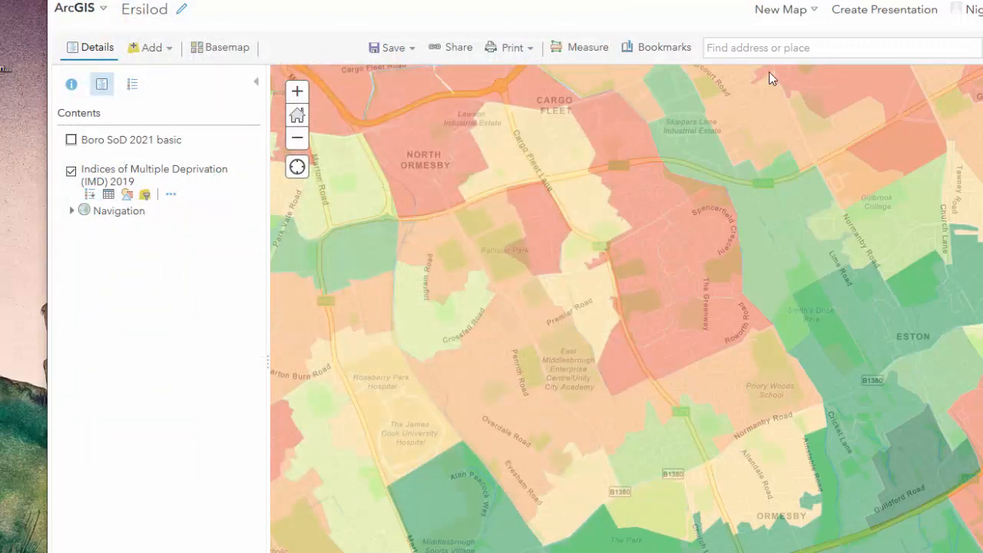
left_click(169, 49)
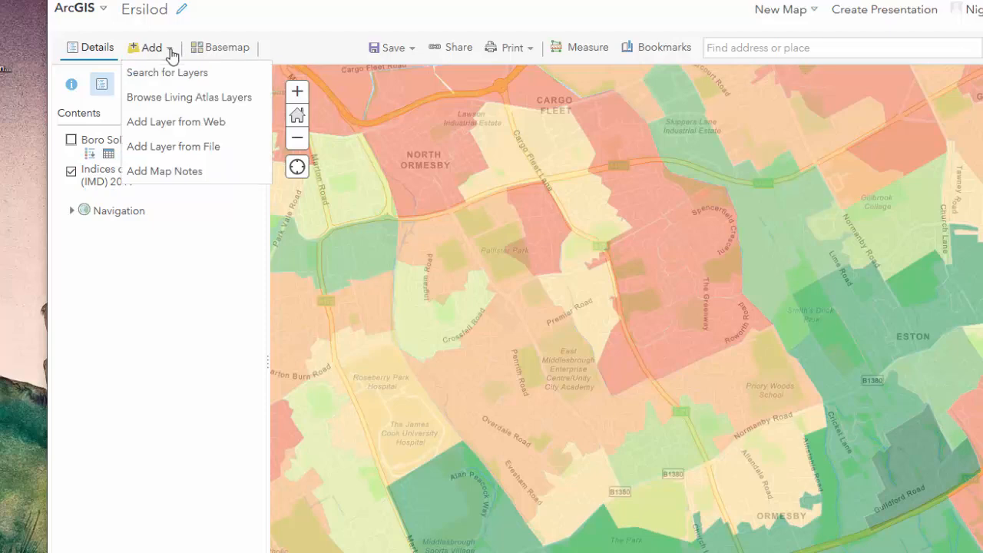
left_click(192, 147)
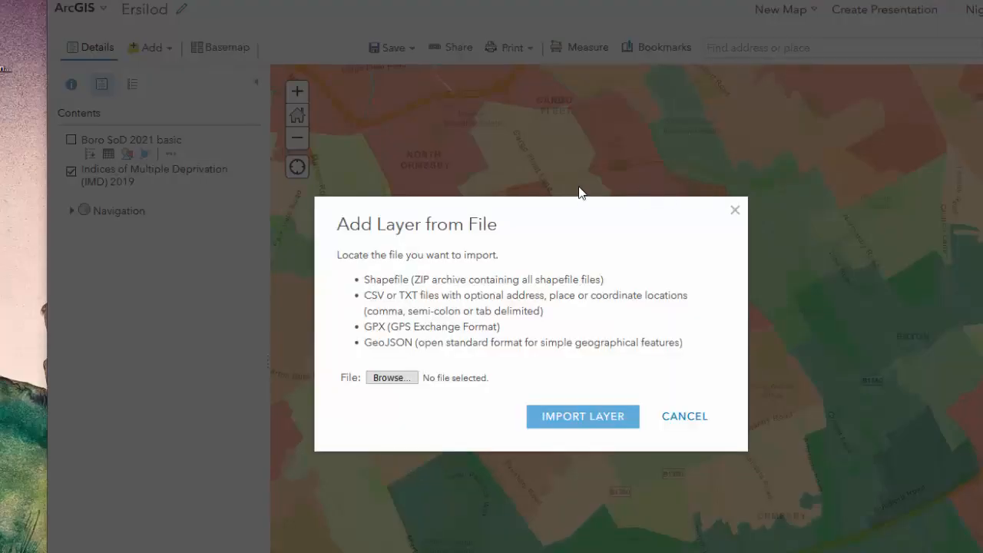
left_click(393, 378)
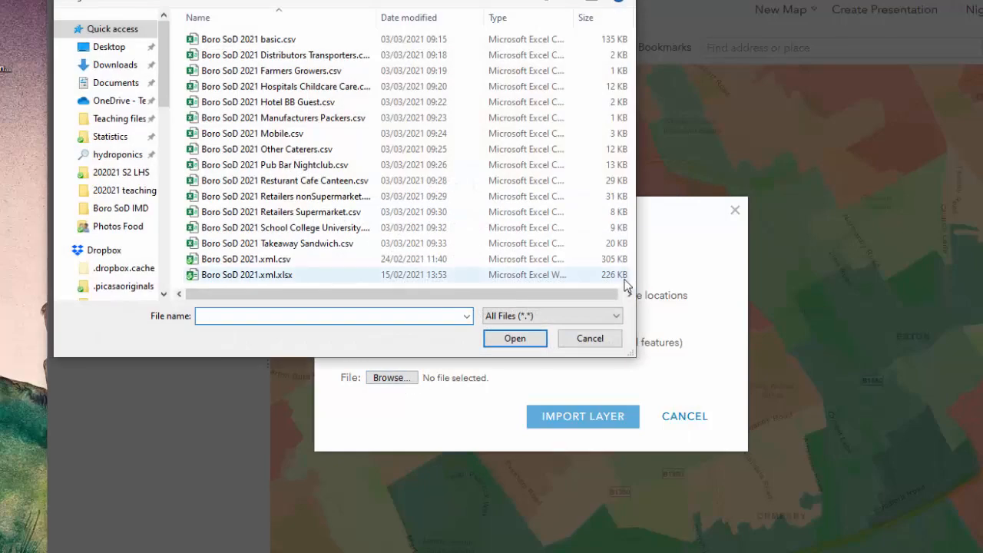
left_click(313, 246)
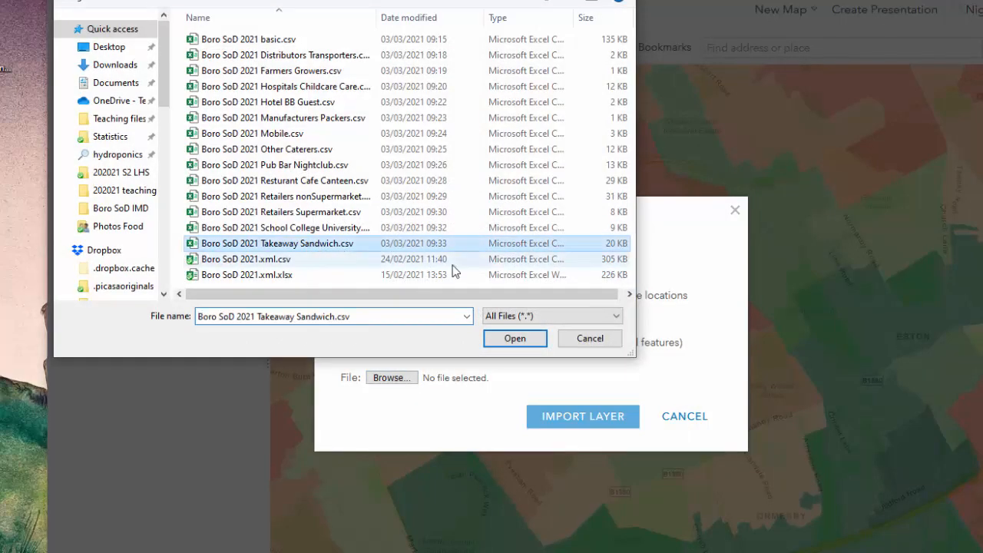
left_click(526, 338)
left_click(596, 462)
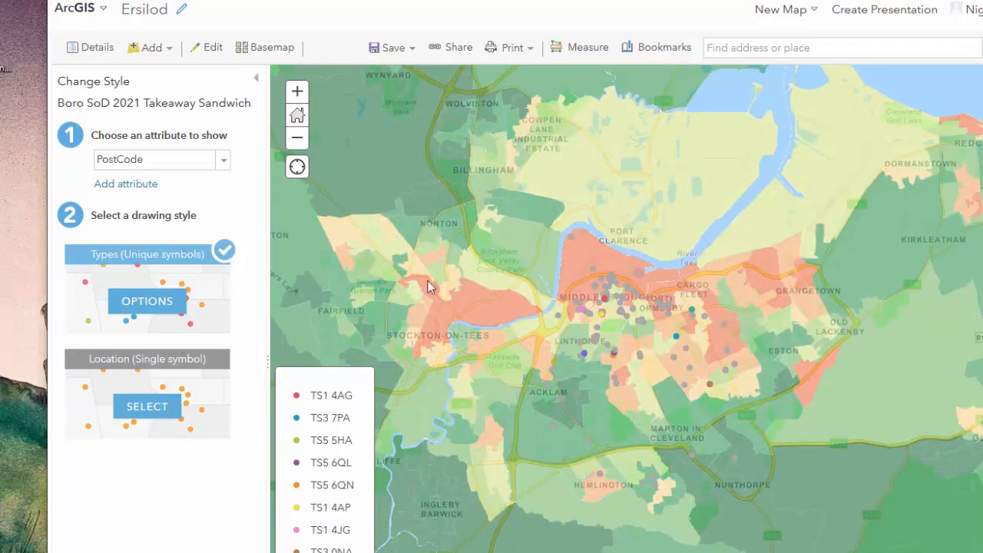
Style the Takeaway Sandwich layer by the BusinessName attribute with unique symbols and finish styling.
left_click(224, 159)
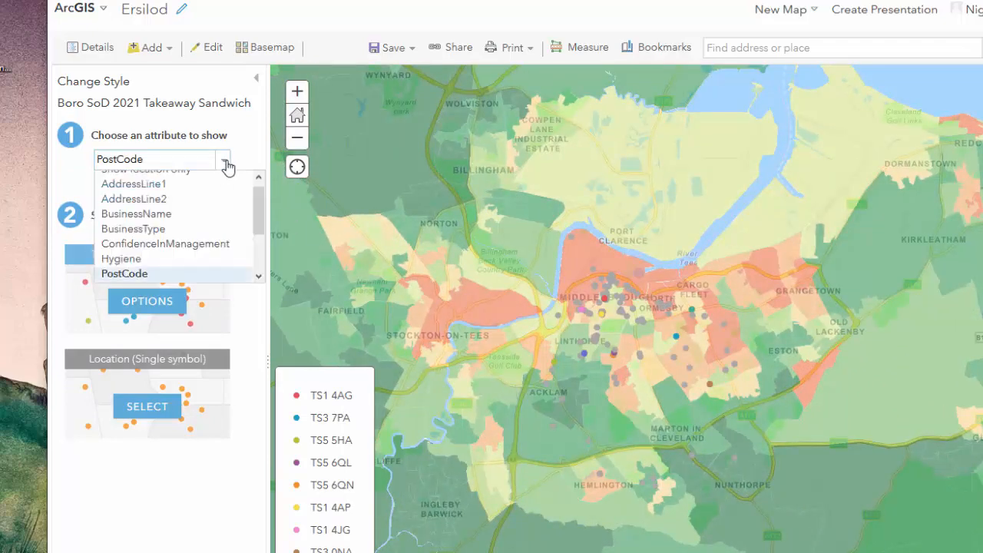
left_click(153, 215)
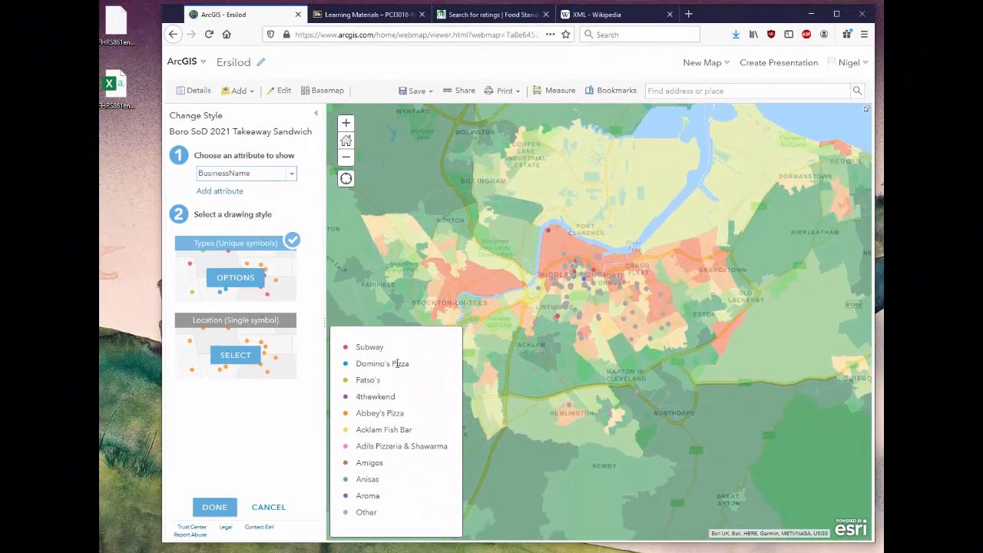
left_click(216, 509)
Inspect the business and rating details of a takeaway point in Linthorpe and close its pop-up.
scroll(569, 359, "up", 1)
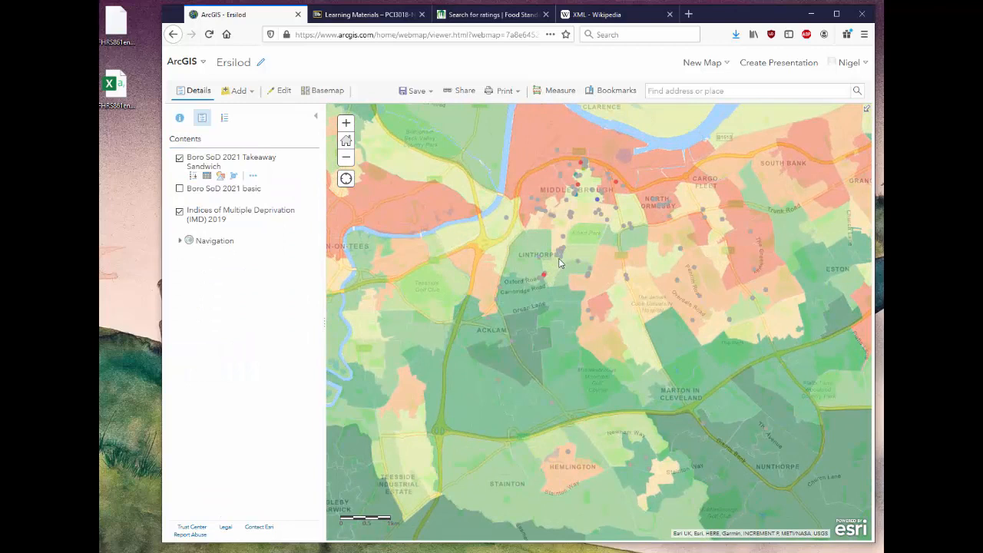
left_click(562, 258)
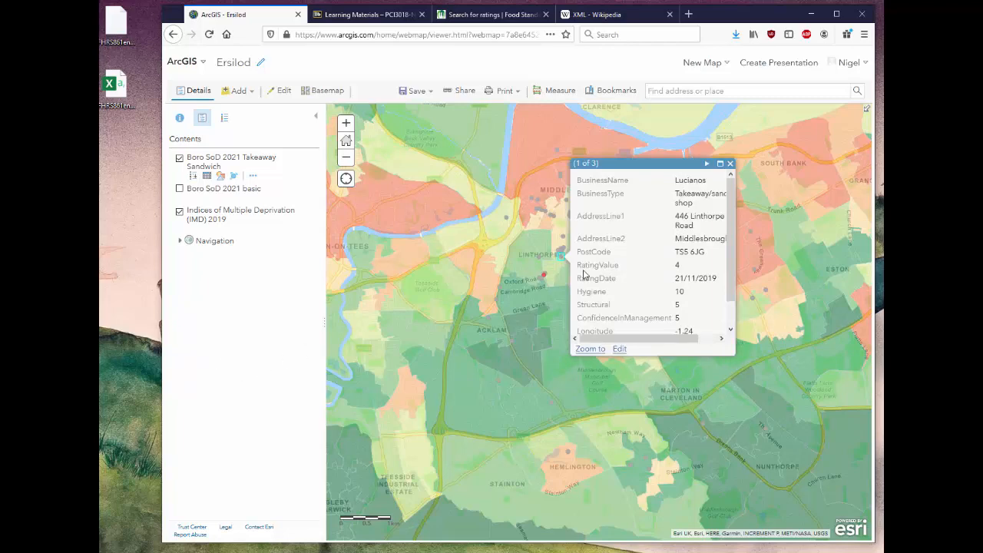
left_click(729, 165)
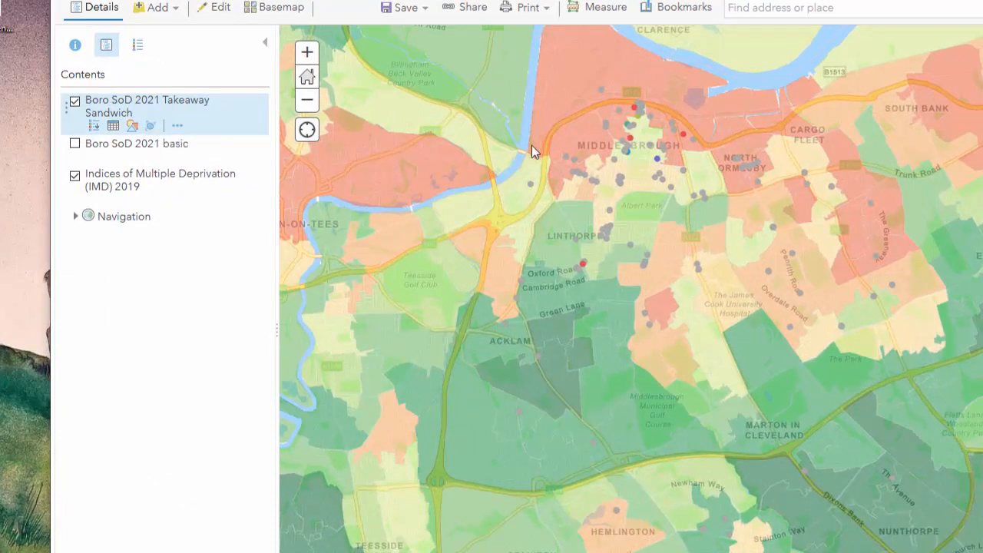
Try point clustering on the Takeaway Sandwich layer and turn it off again.
scroll(655, 207, "up", 1)
left_click_drag(659, 219, 677, 281)
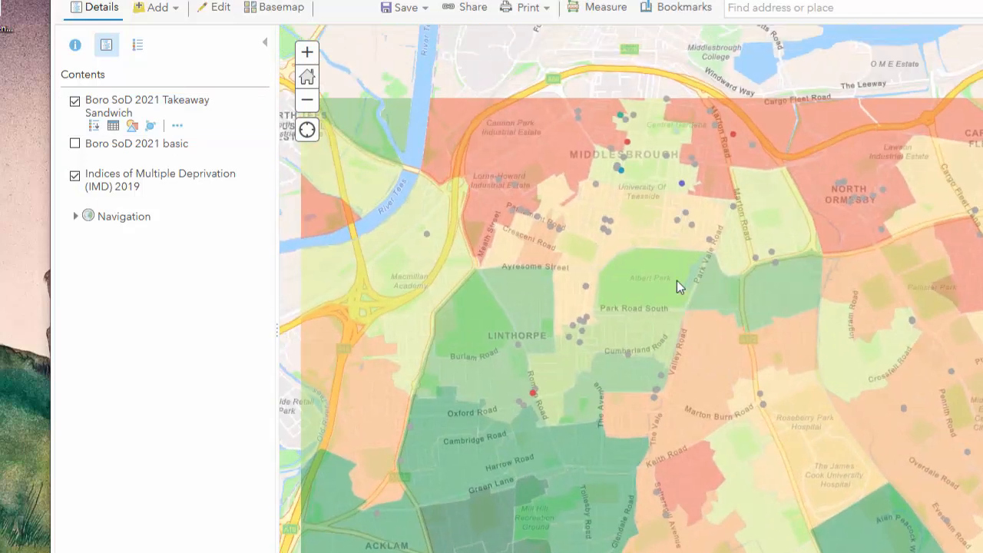
left_click(151, 129)
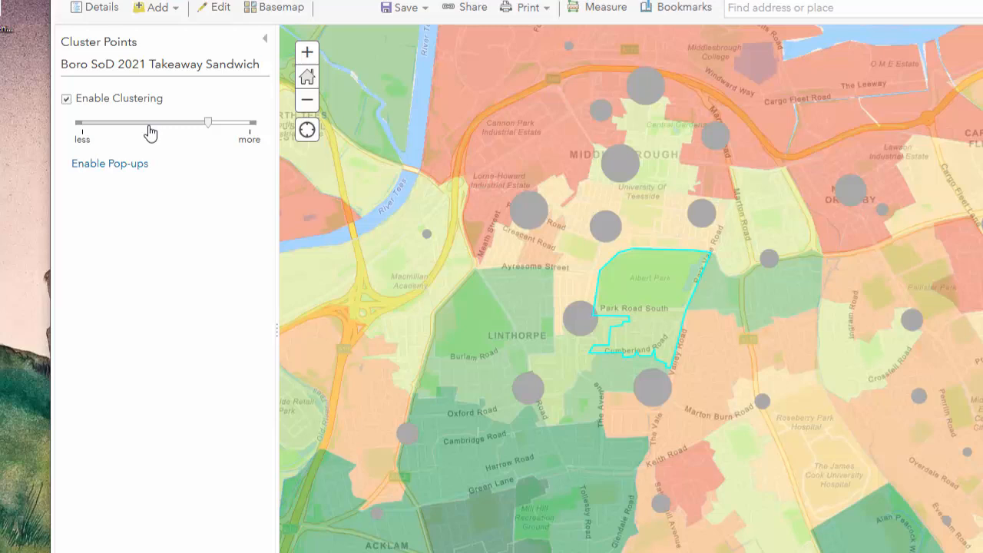
left_click(67, 100)
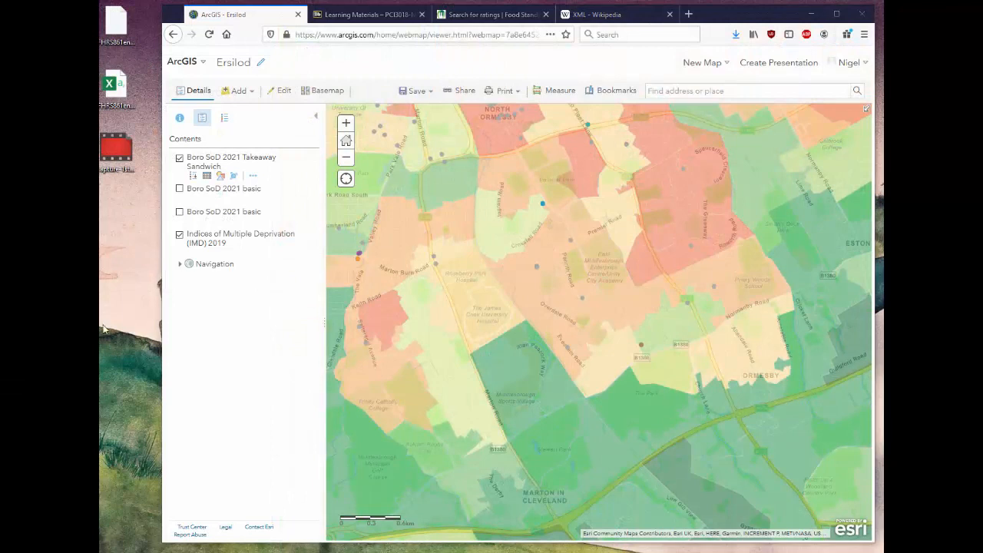
Restyle the Takeaway Sandwich layer with BusinessName as the attribute and Location (Single symbol) as the drawing style.
mouse_move(245, 181)
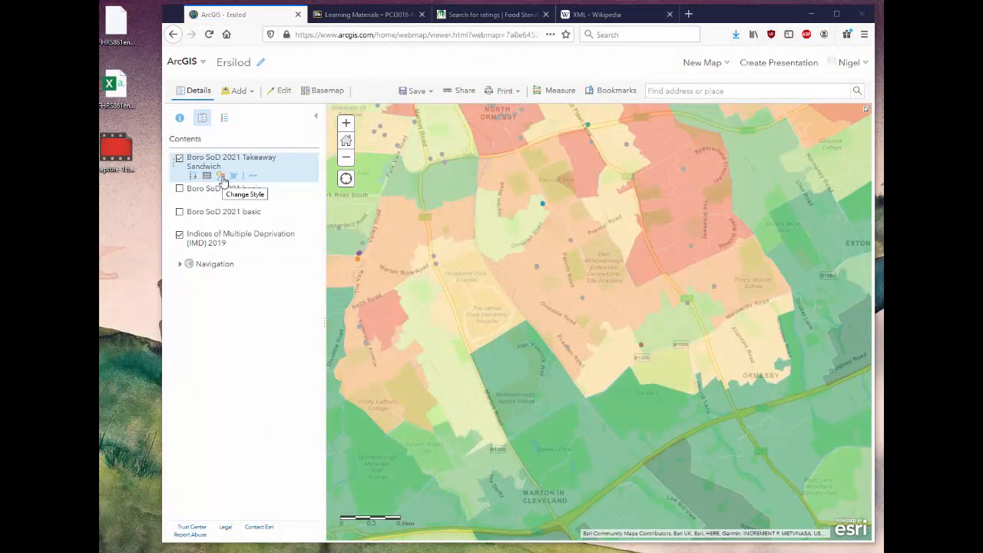
left_click(222, 177)
left_click(279, 177)
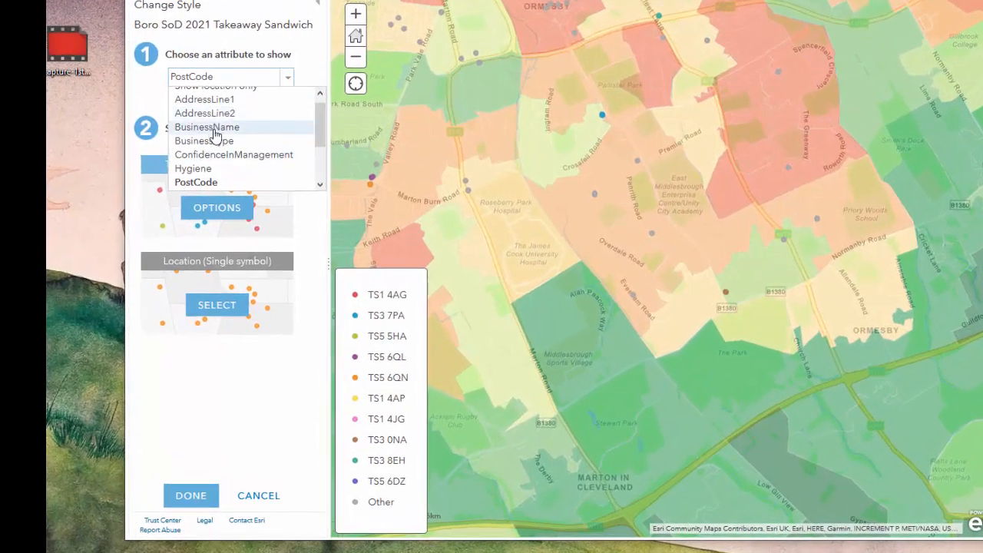
left_click(215, 150)
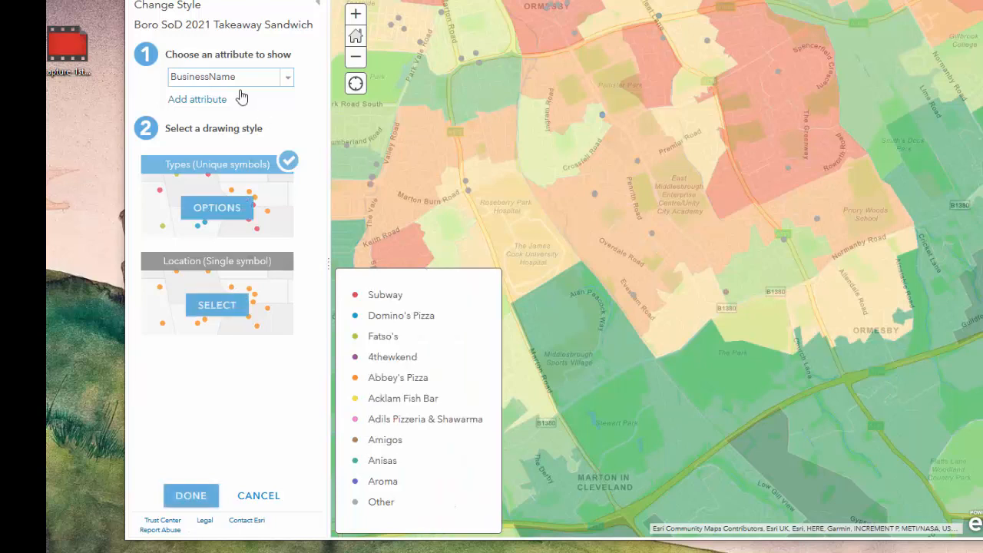
left_click(218, 305)
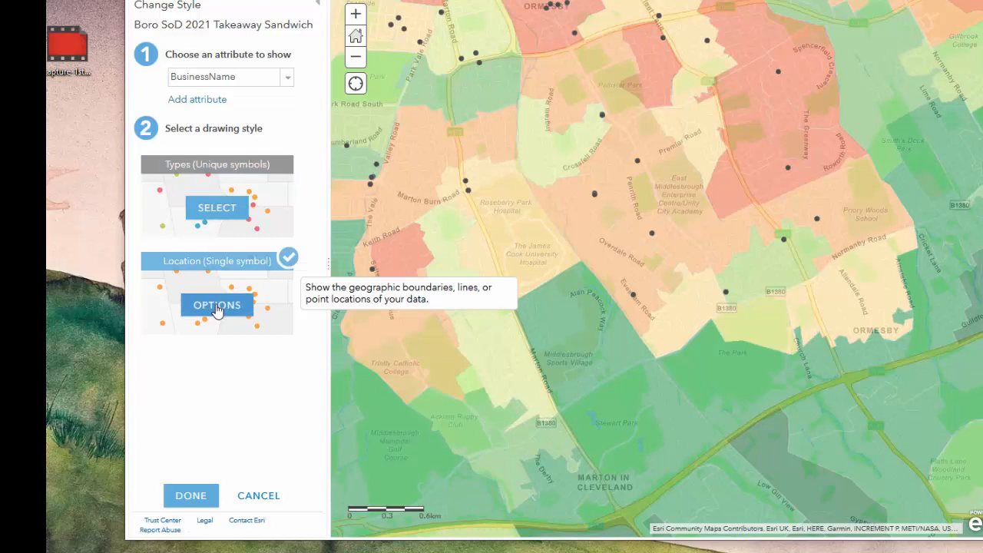
Change the single location symbol of the takeaway points to the blue star shape.
left_click(218, 307)
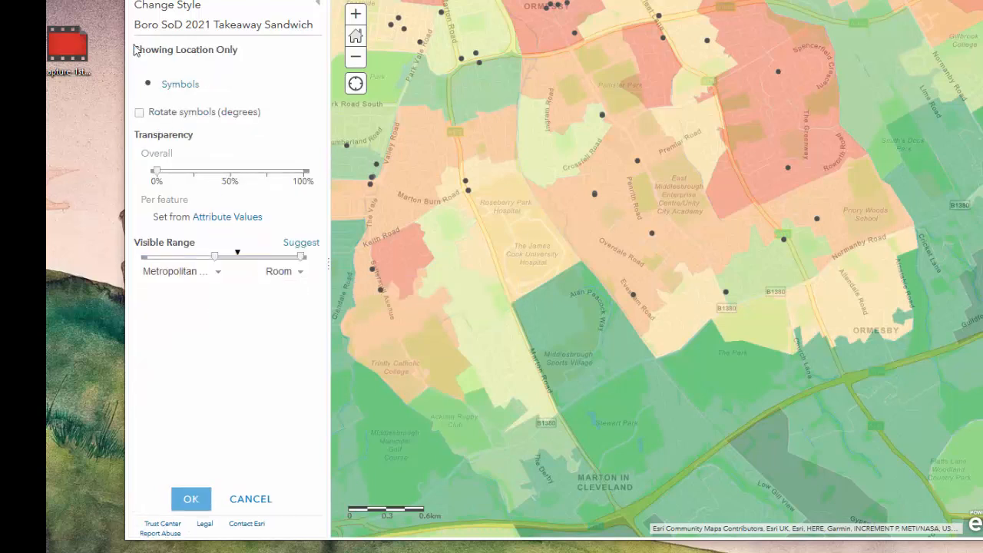
left_click(177, 86)
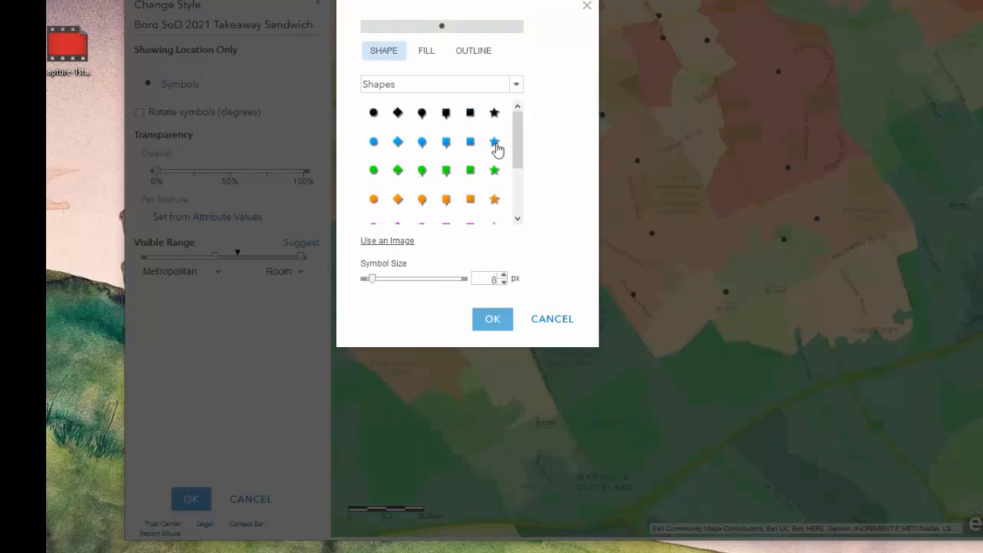
left_click(495, 141)
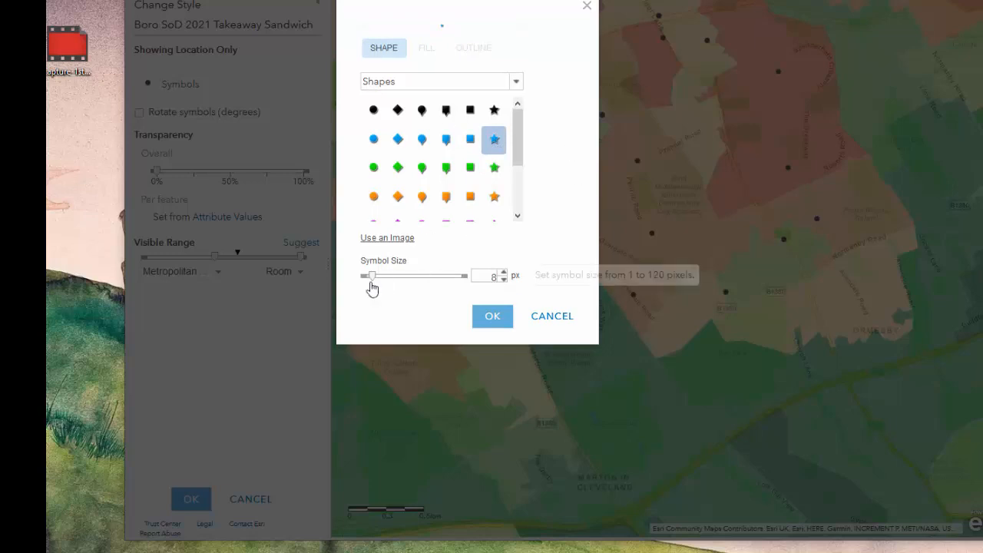
mouse_move(373, 276)
left_mouse_down()
mouse_move(394, 280)
mouse_move(373, 285)
left_mouse_up()
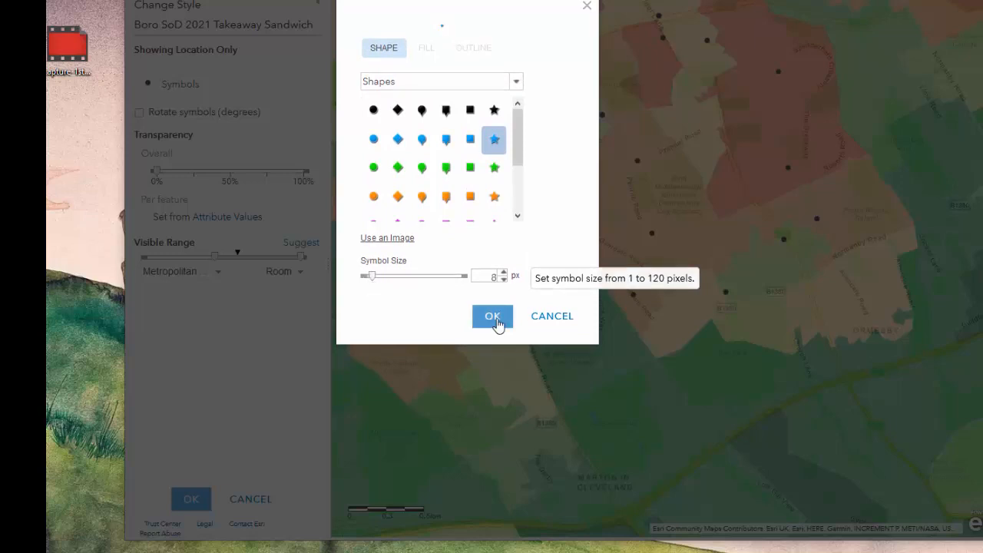
left_click(496, 321)
Enlarge the takeaway layer's blue star symbol to 16 px and apply the finished style.
scroll(622, 243, "up", 1)
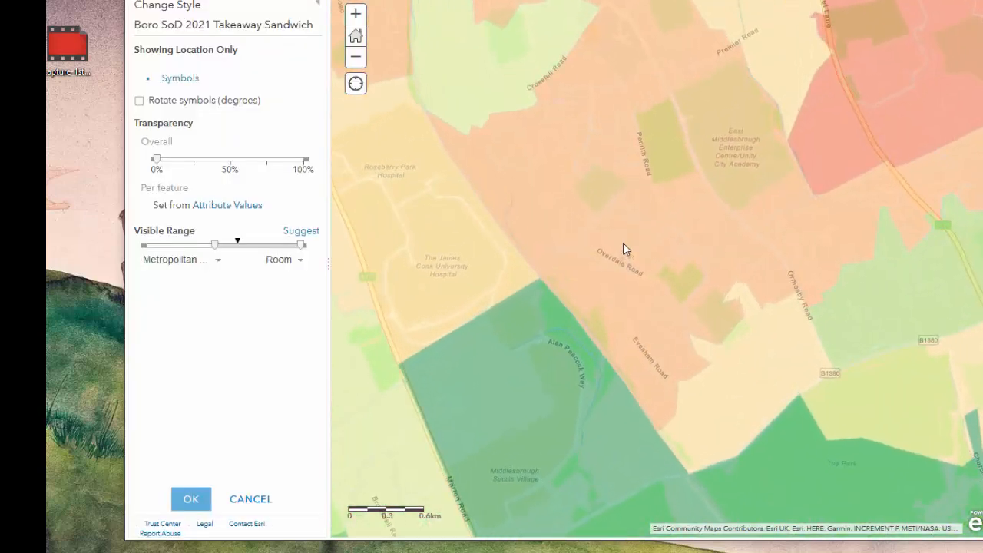
scroll(645, 244, "up", 1)
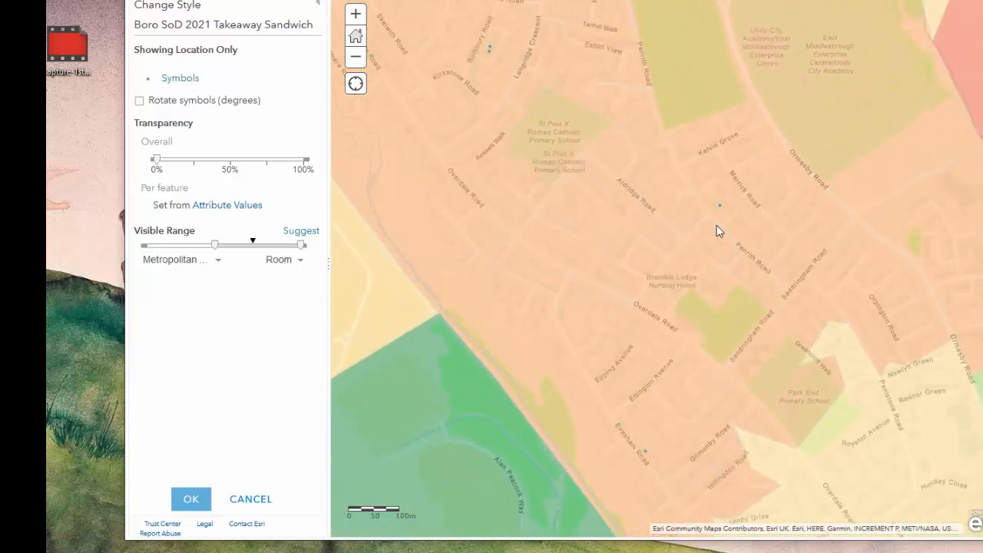
left_click_drag(621, 145, 655, 207)
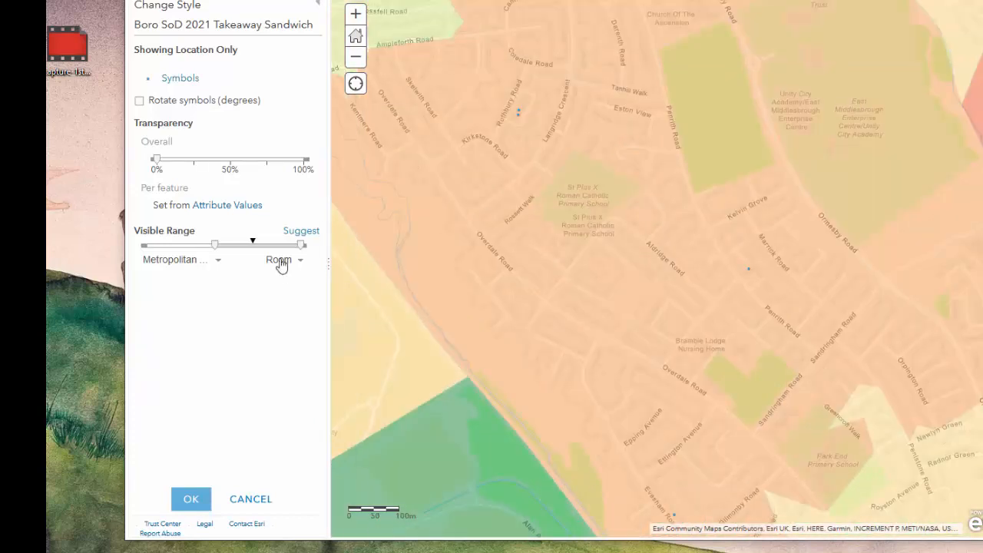
left_click(170, 80)
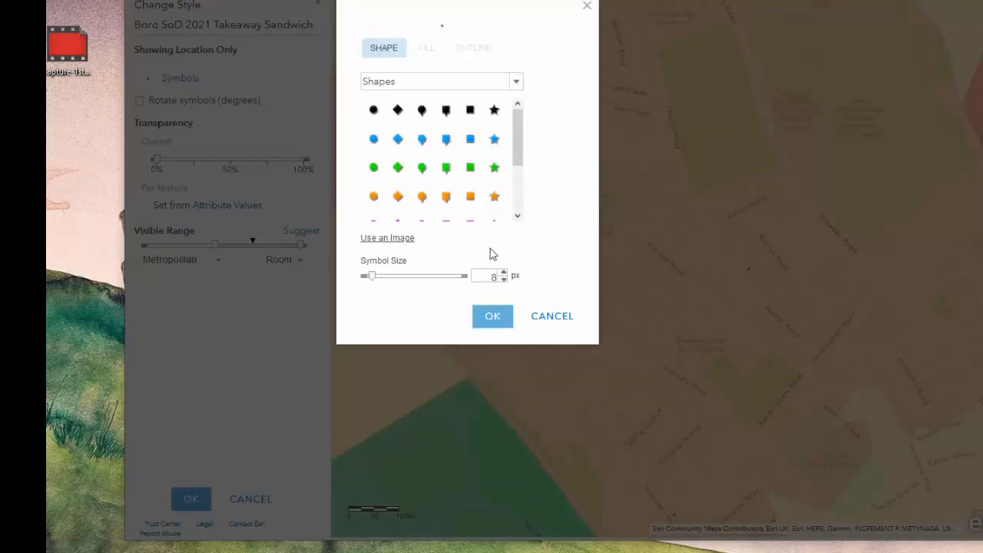
left_click(504, 272)
left_click(504, 272)
left_click(504, 272)
left_click(504, 273)
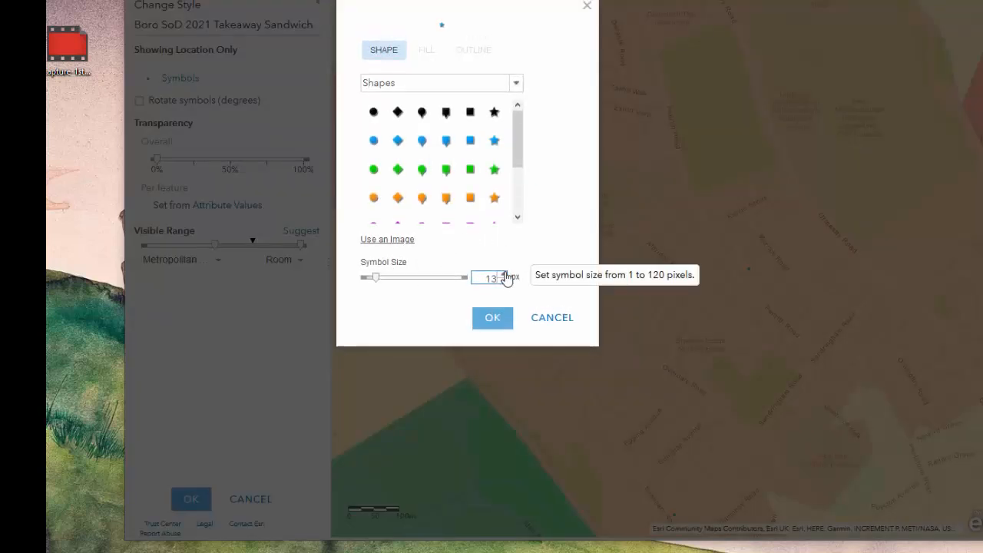
left_click(504, 272)
left_click(504, 273)
left_click(503, 274)
left_click(504, 274)
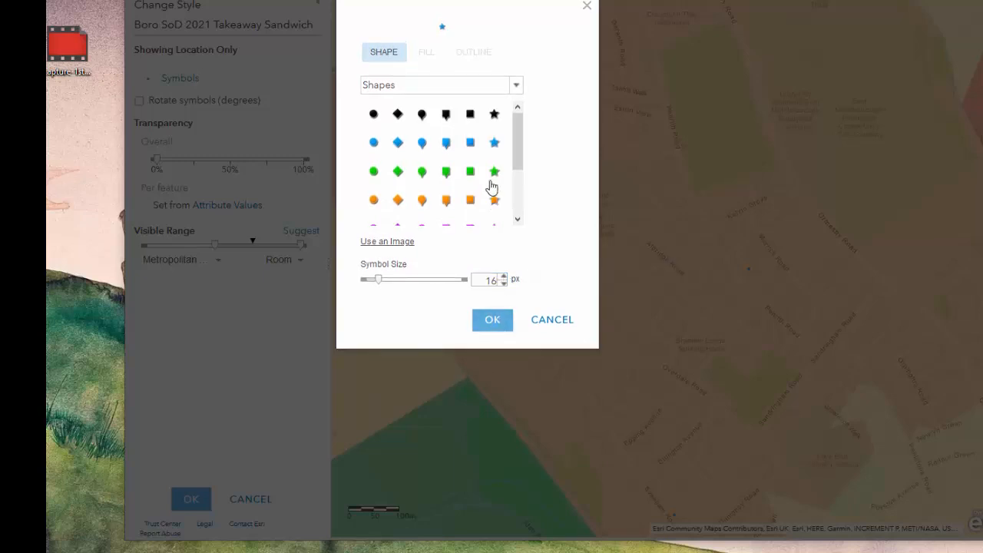
left_click(494, 143)
left_click(492, 320)
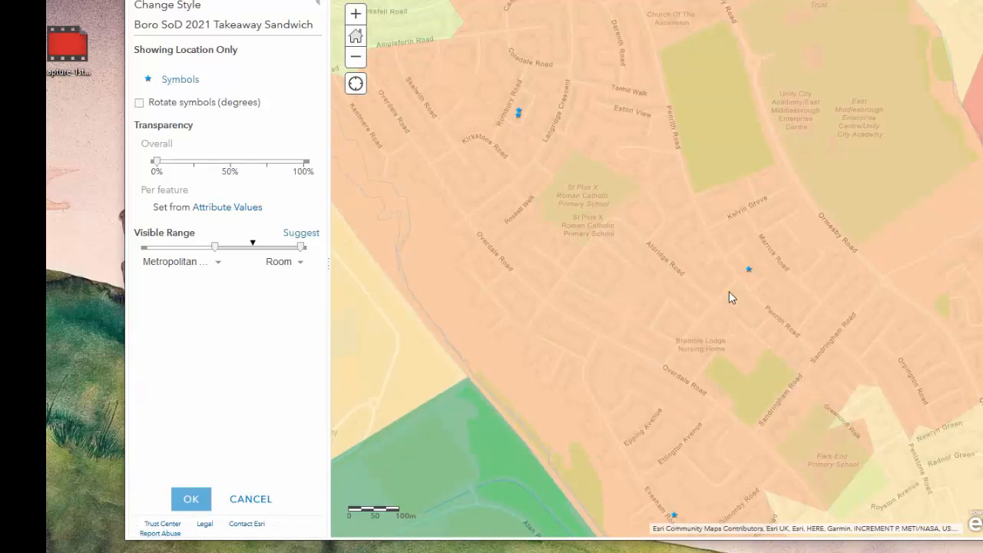
left_click(192, 498)
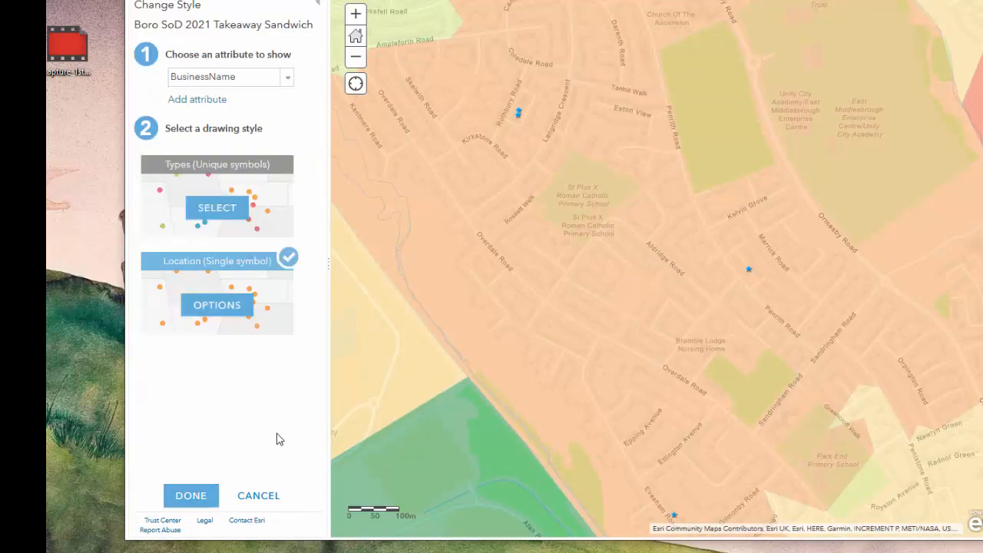
left_click(205, 499)
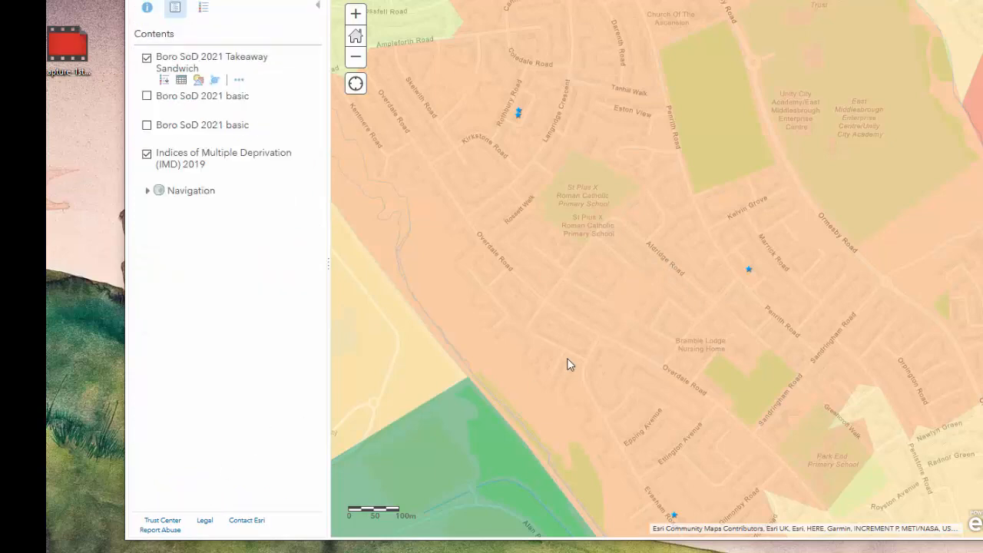
Import Boro SoD 2021 School College University.csv as a new map layer and accept its default style.
scroll(567, 358, "down", 1)
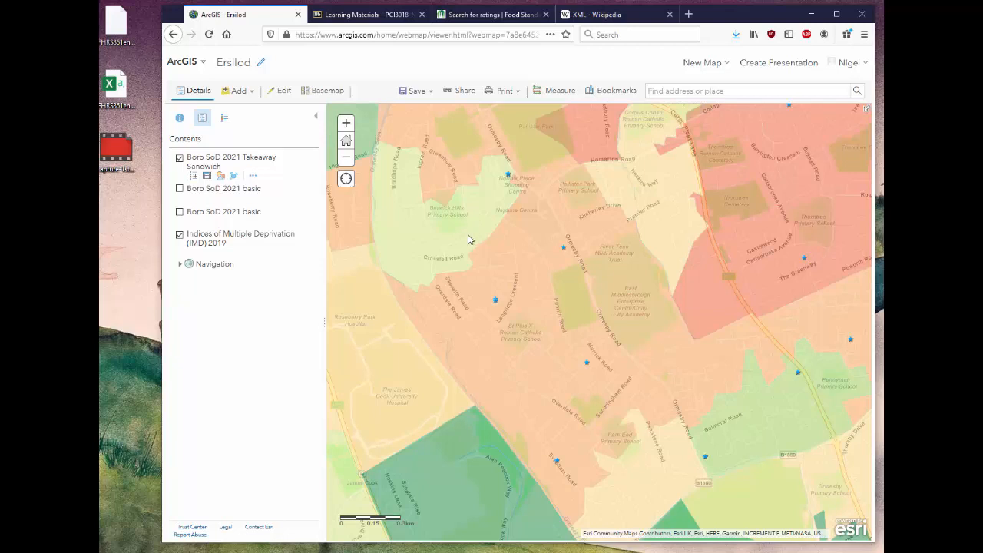
left_click(252, 97)
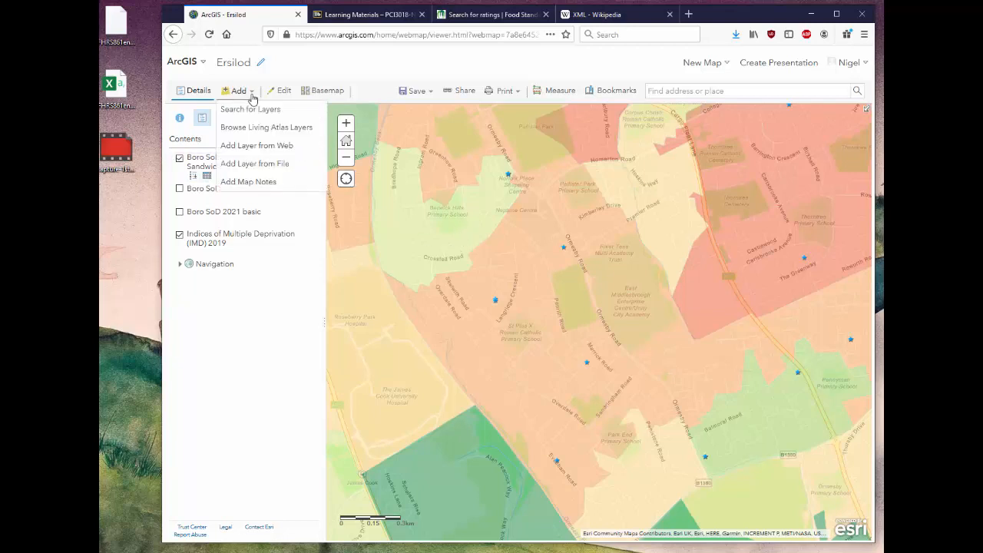
left_click(258, 163)
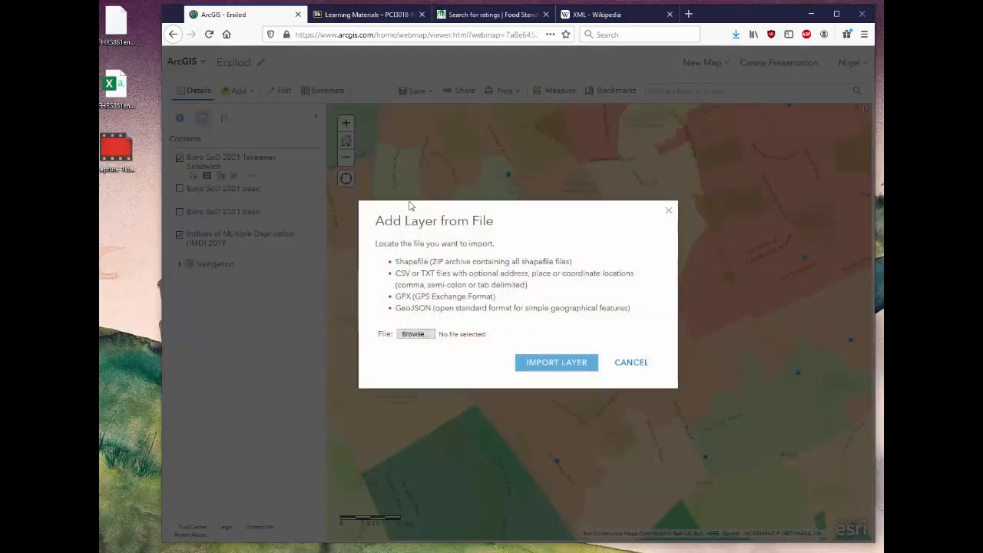
left_click(416, 334)
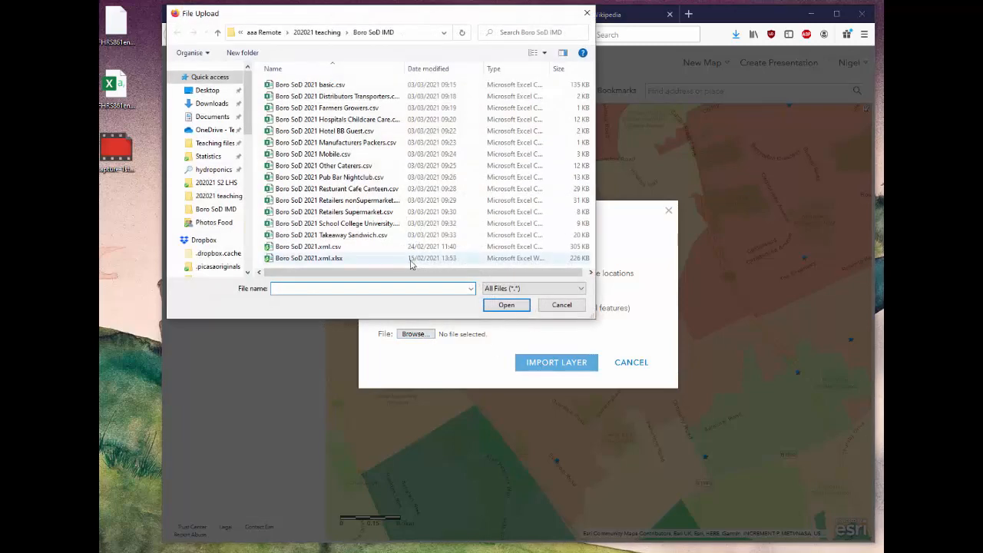
left_click(357, 223)
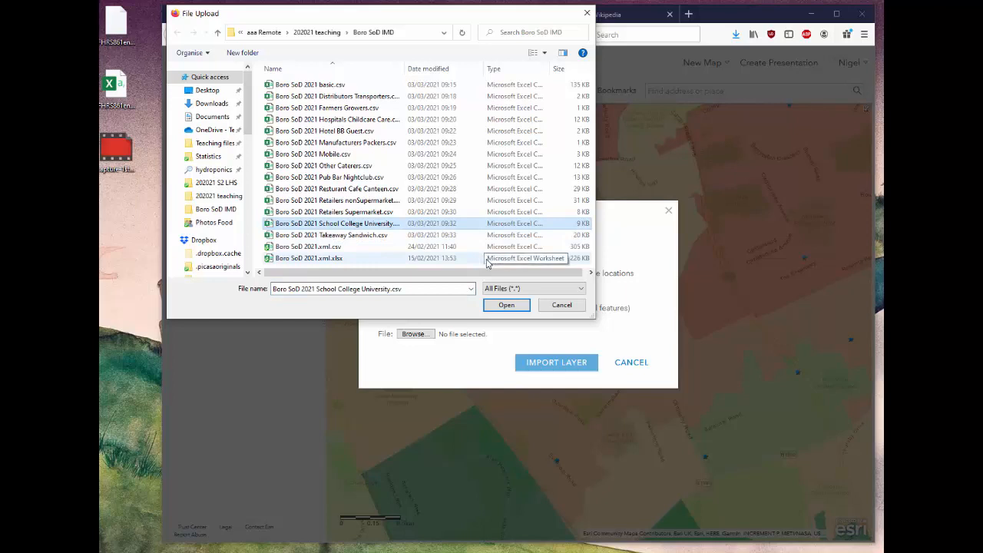
left_click(506, 305)
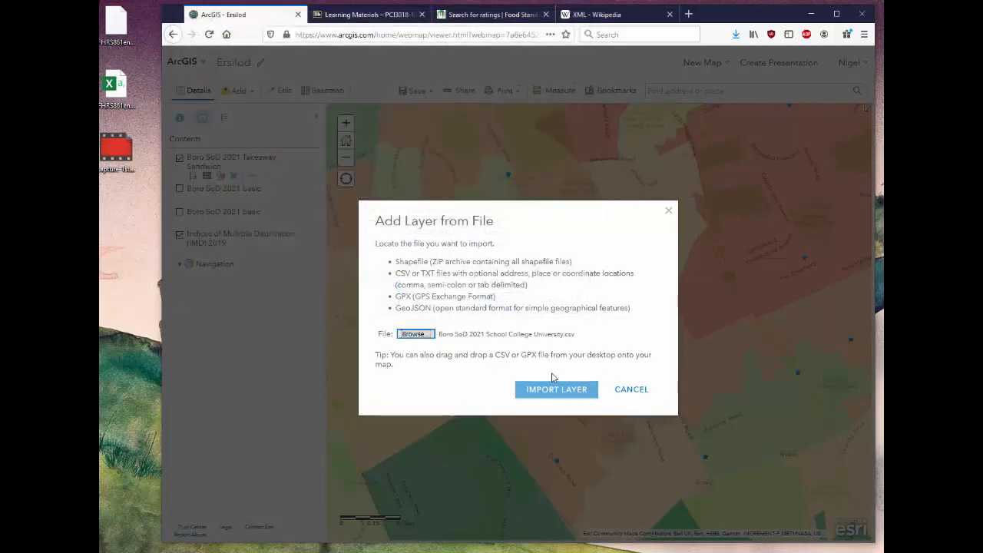
left_click(560, 391)
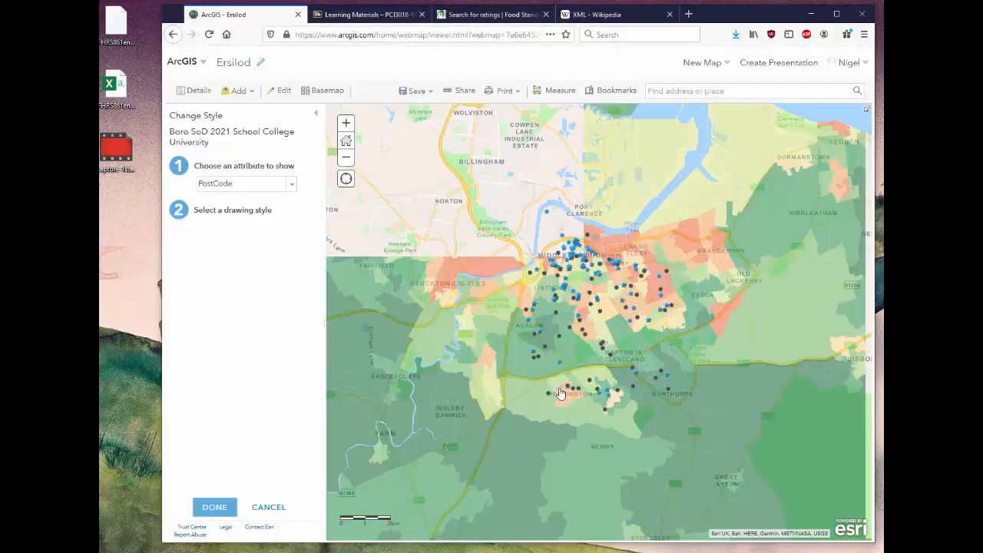
scroll(607, 327, "up", 1)
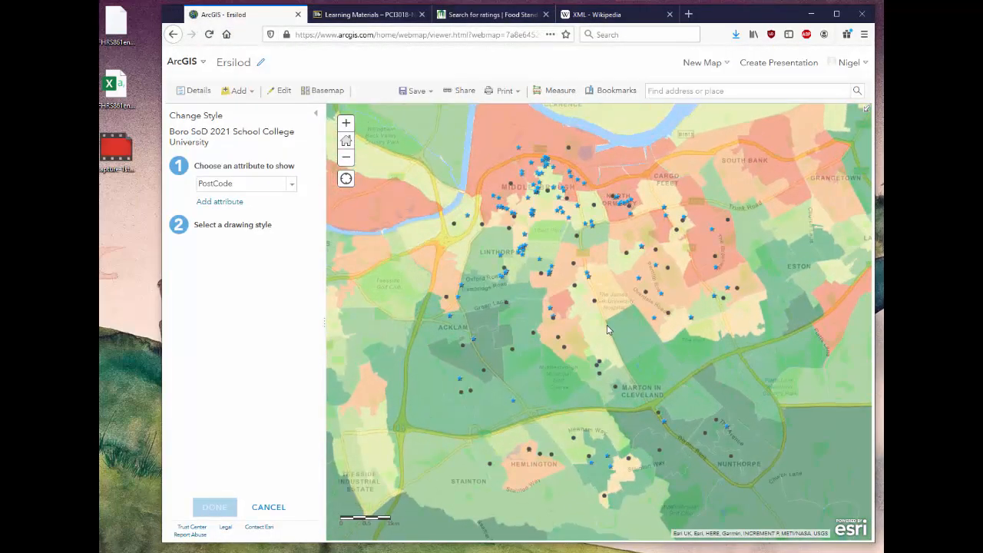
scroll(607, 329, "up", 1)
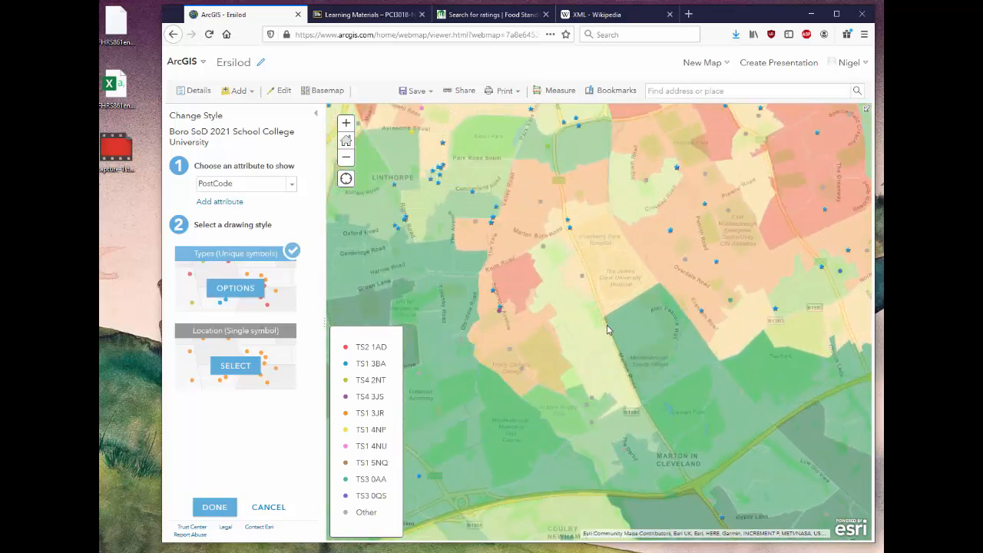
scroll(607, 329, "down", 1)
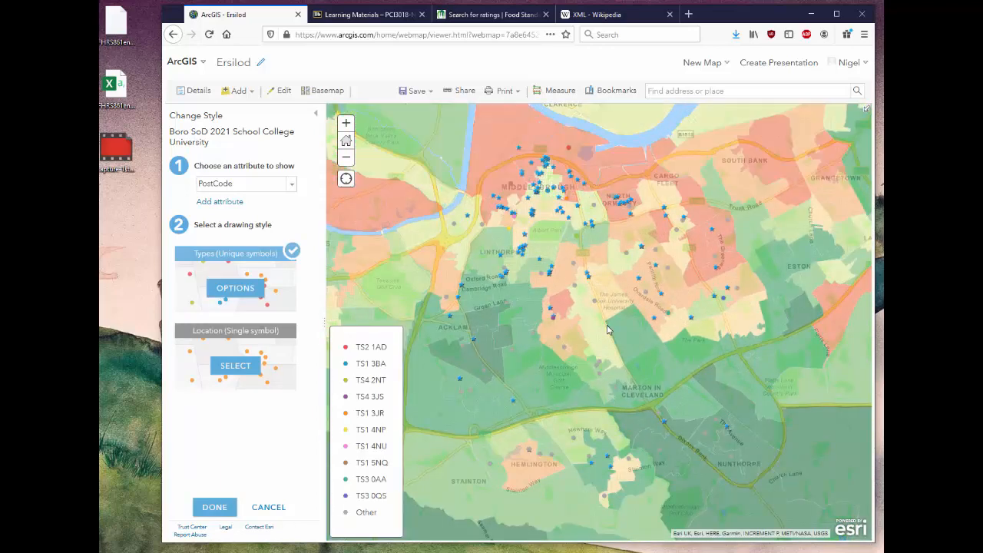
left_click(212, 510)
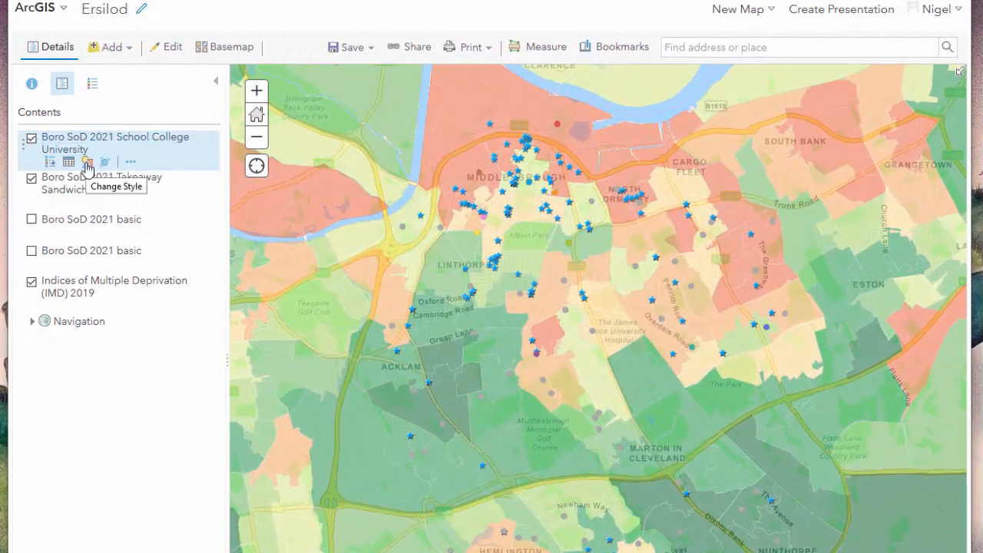
Restyle the School College University layer with BusinessName as the attribute and Location (Single symbol) as the drawing style.
left_click(87, 164)
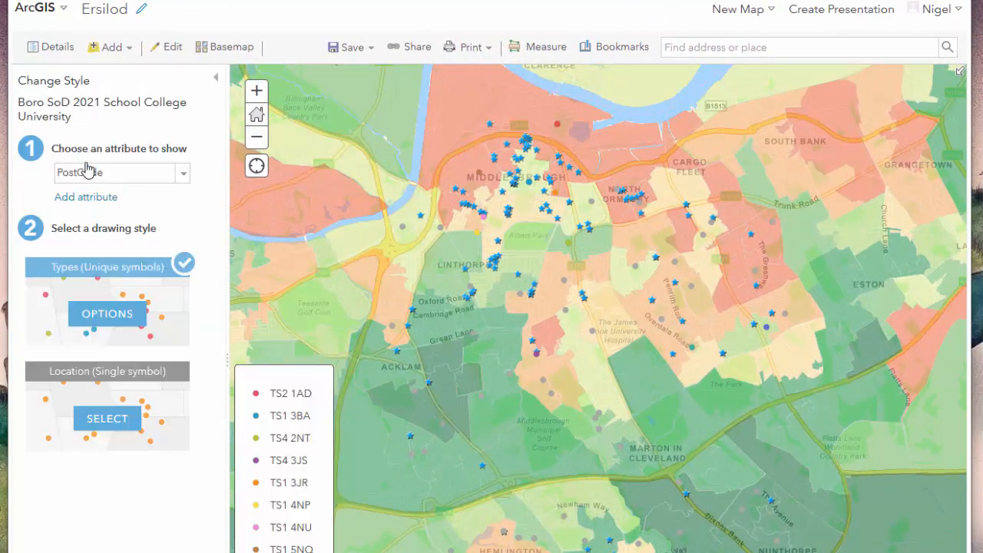
left_click(183, 176)
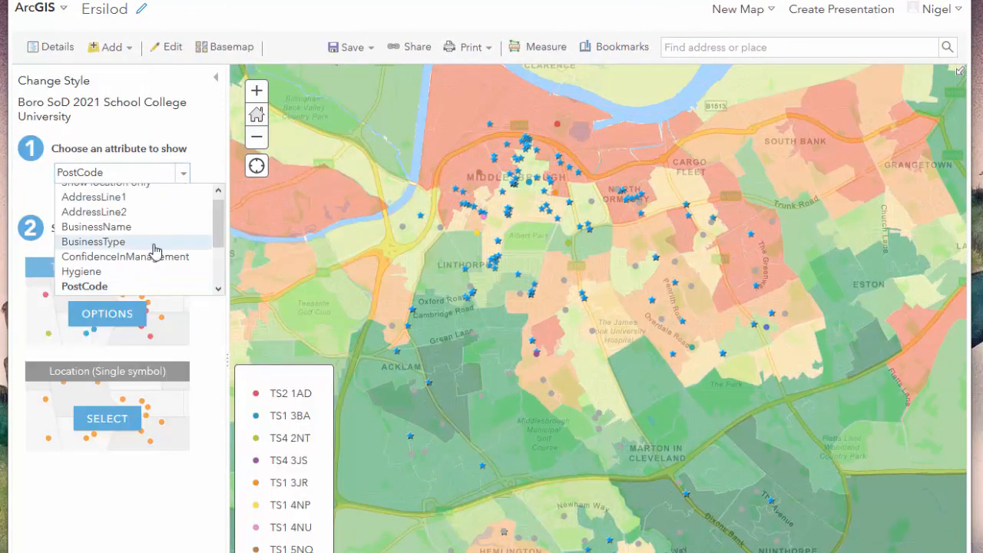
left_click(126, 228)
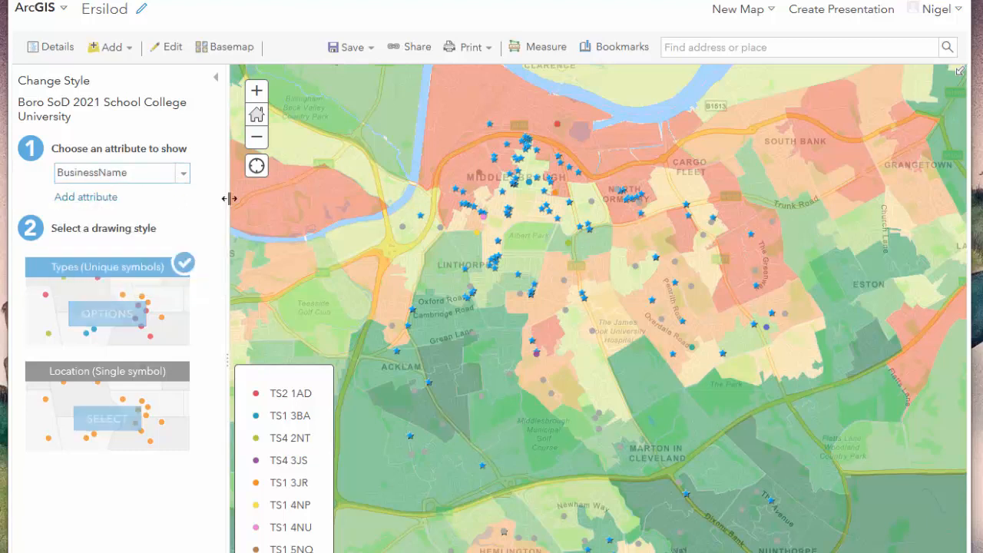
left_click(107, 430)
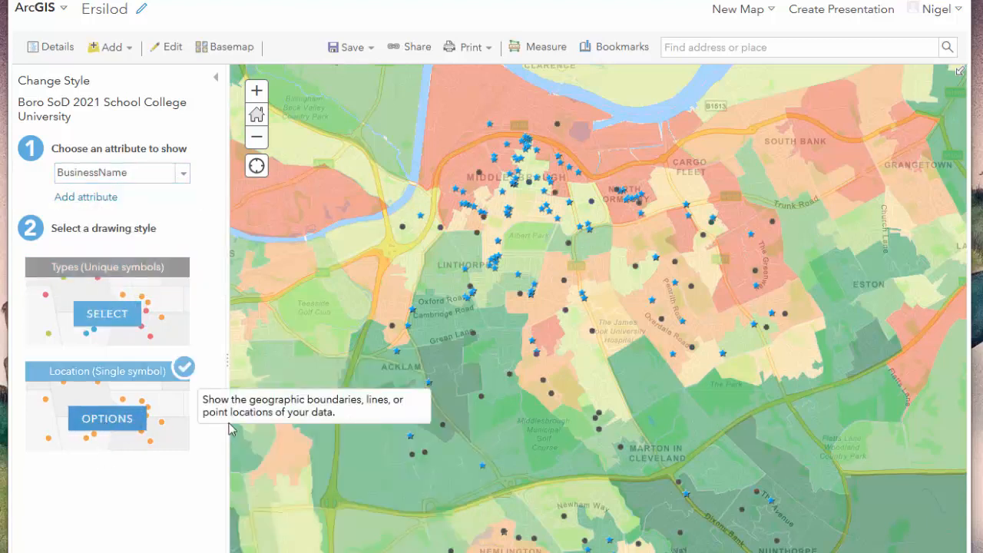
Choose the orange circle shape as the single location symbol of the School College University layer.
left_click(97, 422)
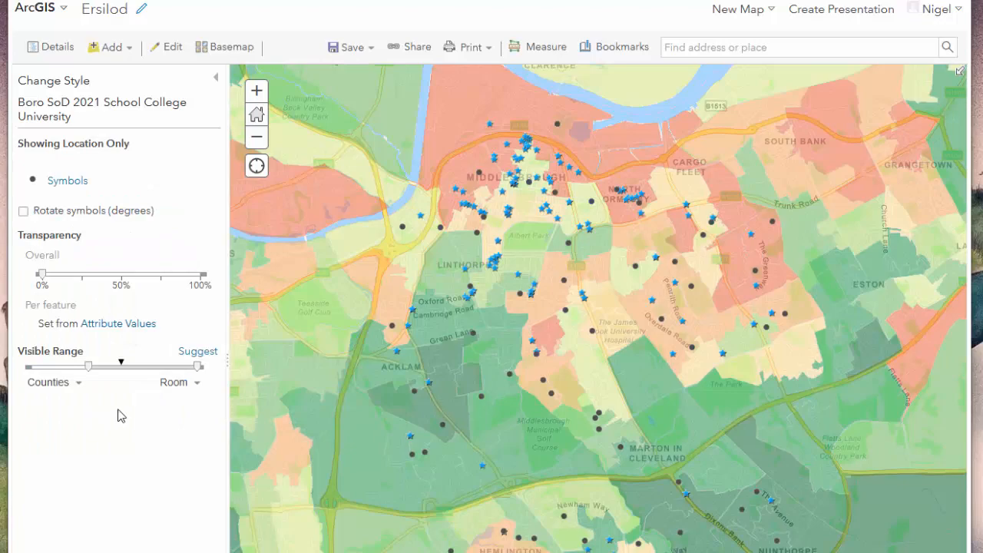
left_click(66, 181)
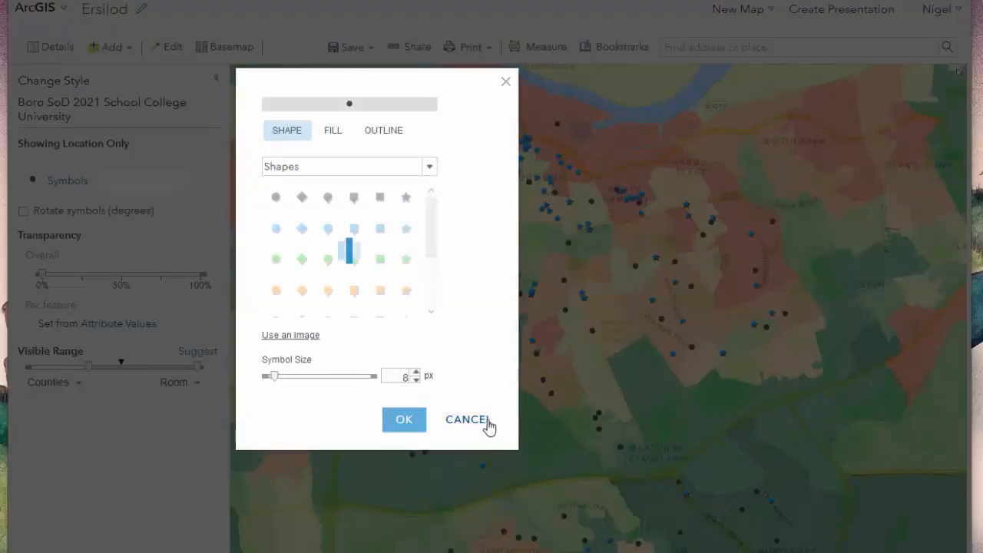
left_click_drag(427, 244, 430, 285)
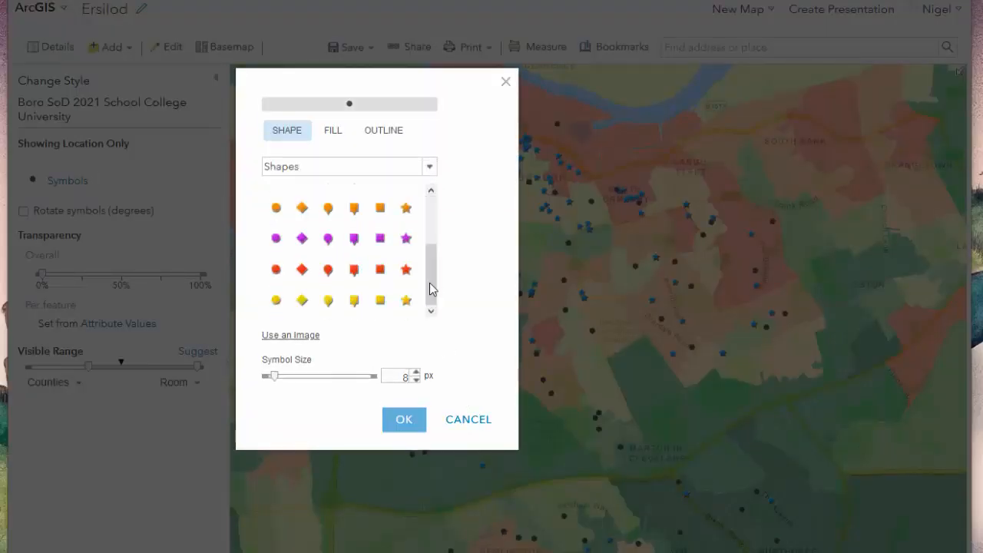
left_click(275, 205)
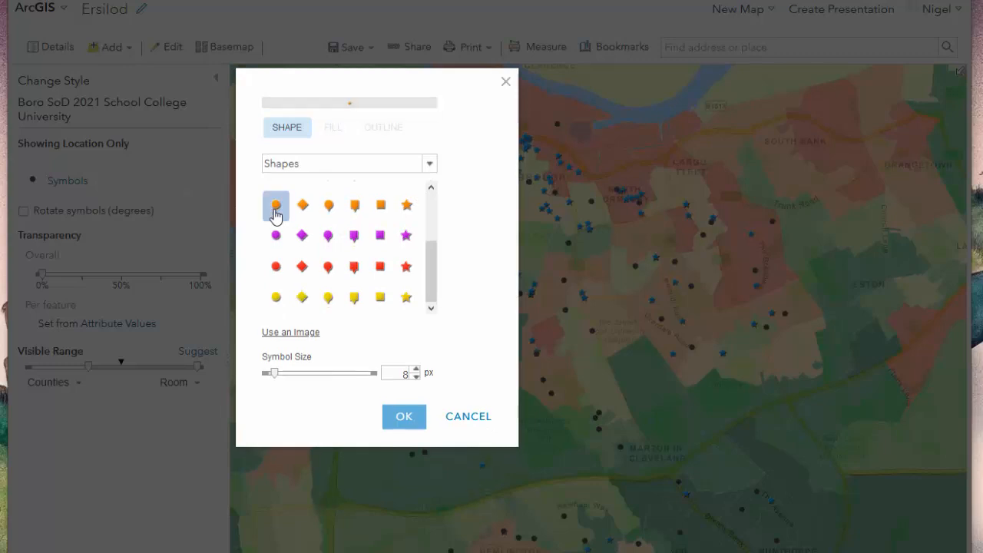
Enlarge the school layer's orange circle symbol to 20 px and apply the finished style.
left_click(416, 369)
left_click(417, 370)
left_click(417, 370)
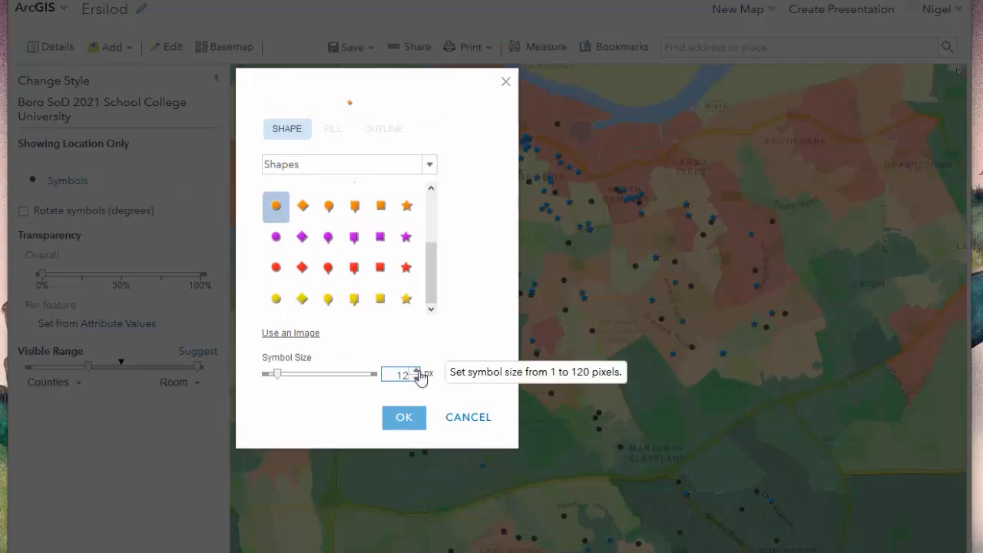
left_click(417, 371)
left_click(417, 372)
left_click(417, 373)
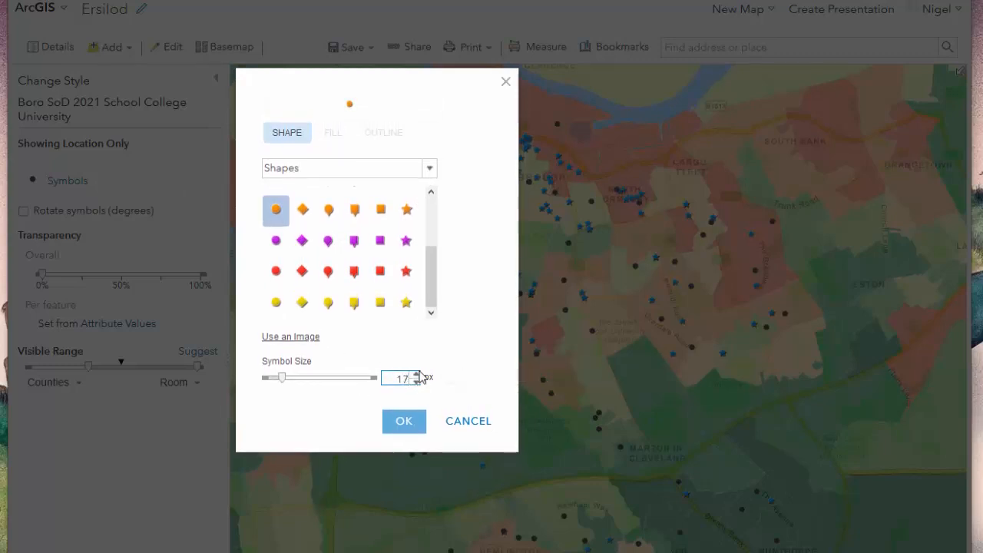
left_click(417, 374)
left_click(418, 374)
left_click(417, 375)
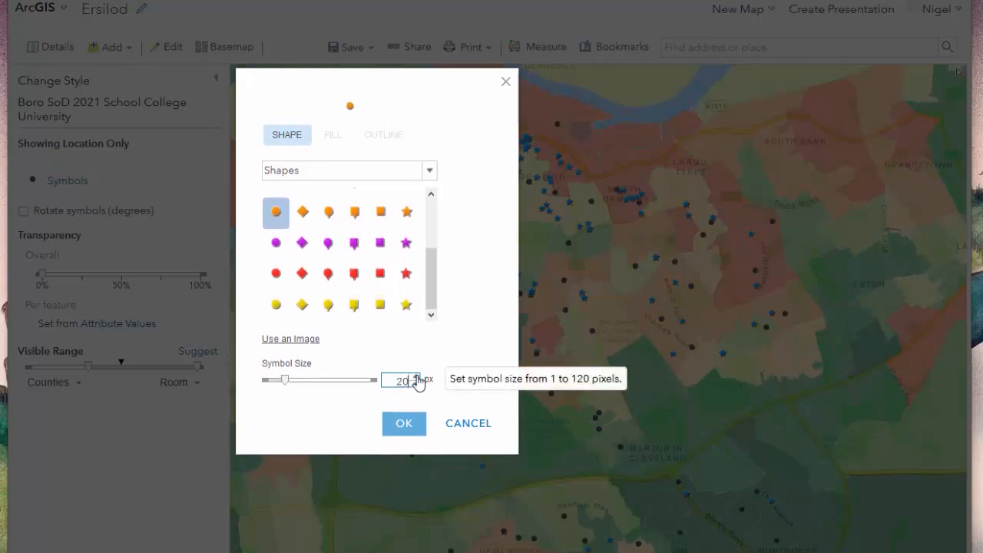
left_click(411, 429)
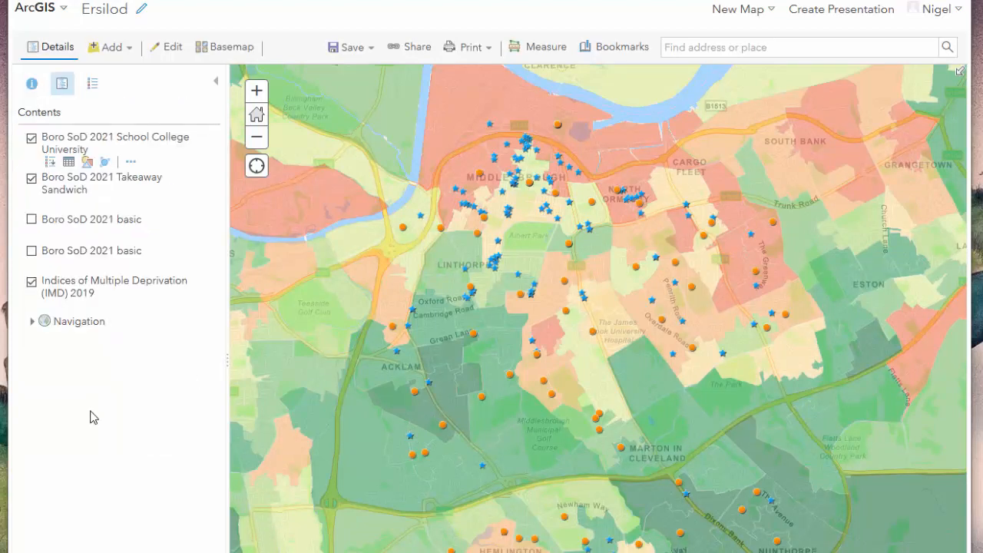
Hide the Takeaway Sandwich and School College University layers to examine the deprivation areas on their own.
scroll(554, 341, "up", 1)
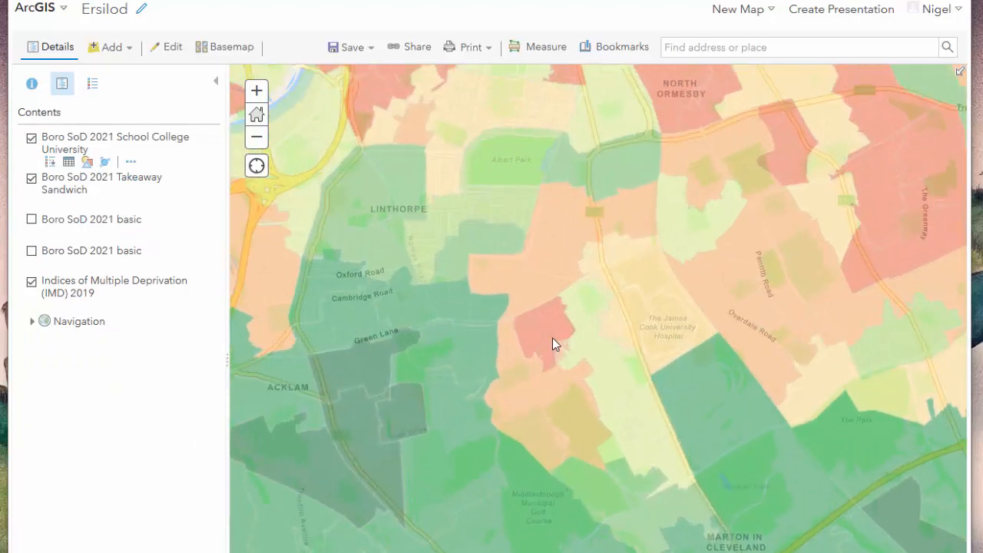
scroll(553, 338, "down", 1)
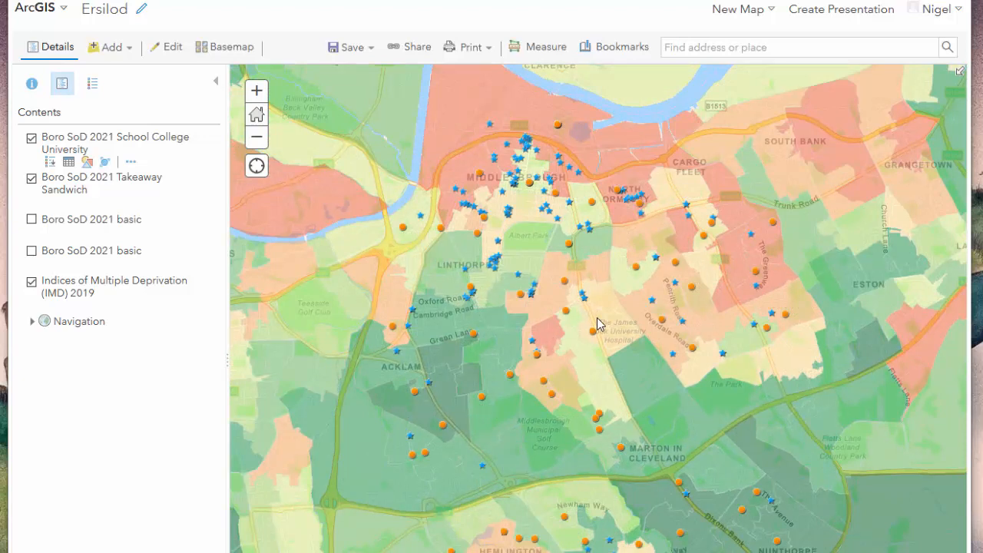
left_click(31, 180)
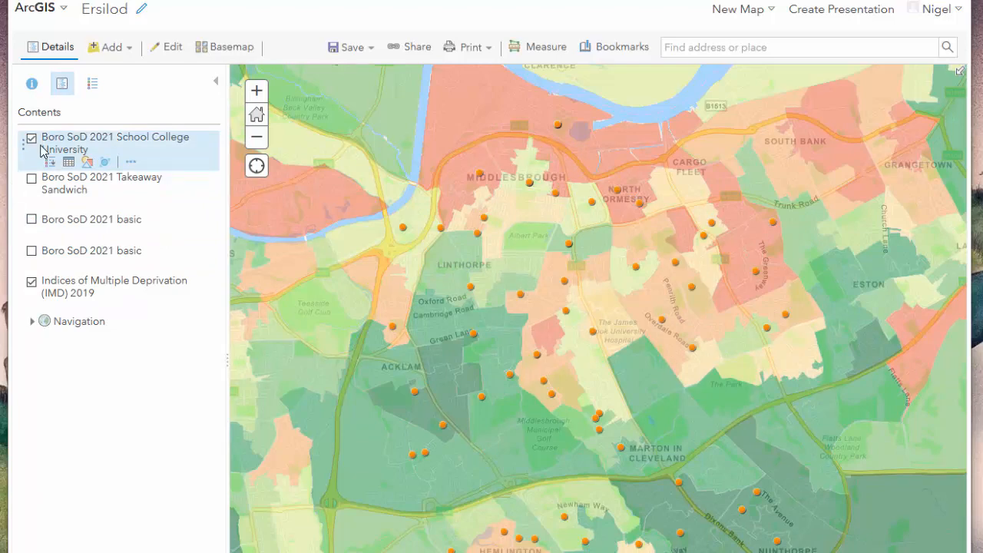
left_click(32, 140)
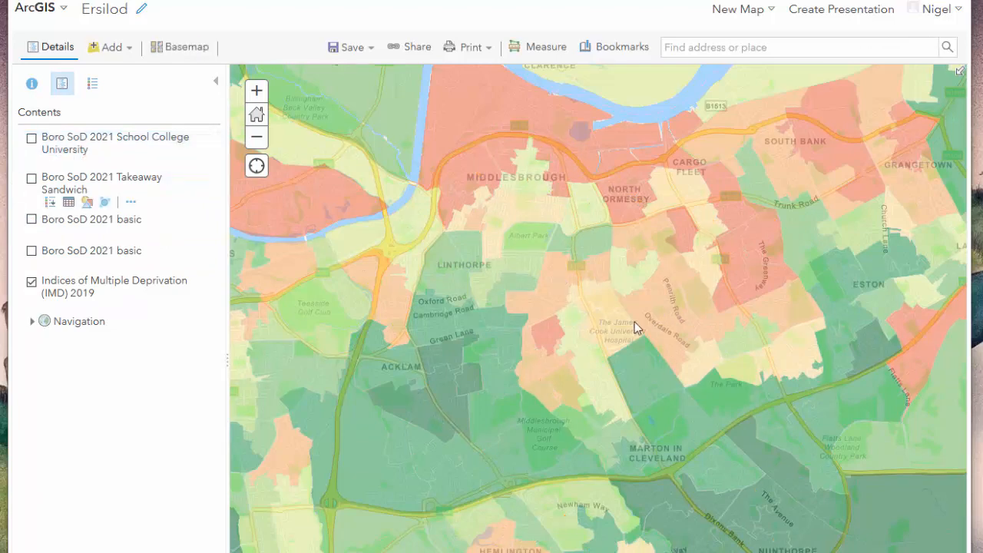
scroll(634, 320, "down", 1)
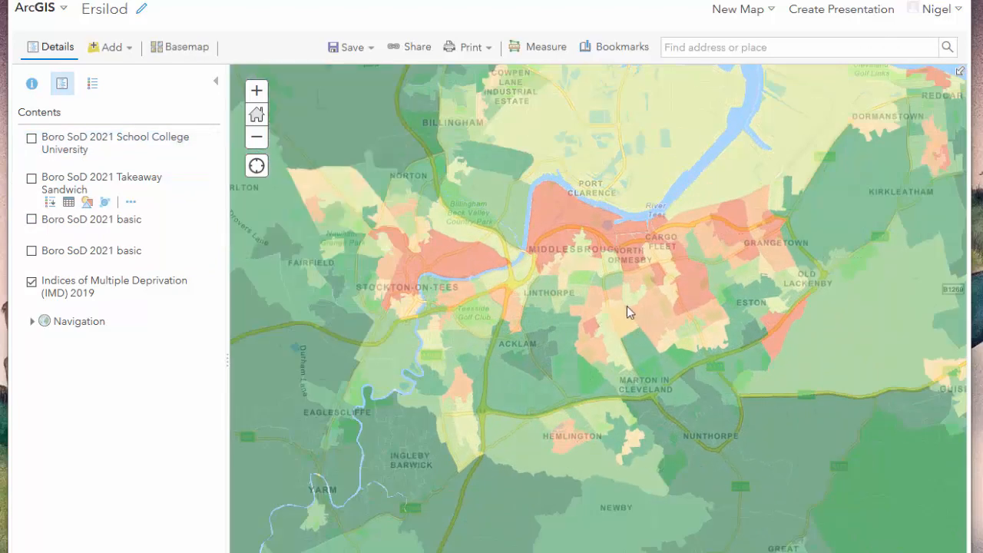
scroll(627, 311, "up", 1)
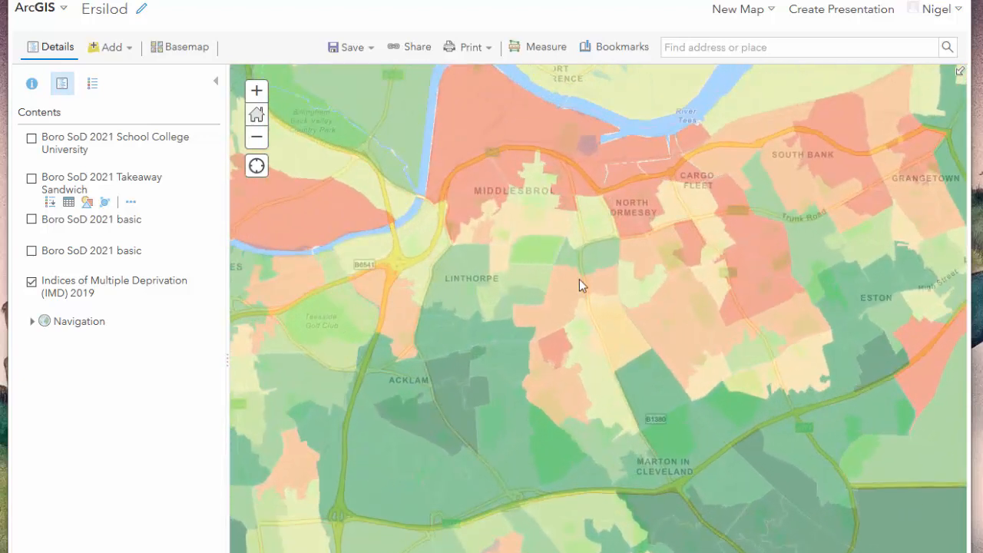
Show the Takeaway Sandwich and School College University layers again and examine how their points are spread over the deprivation areas.
left_click(32, 180)
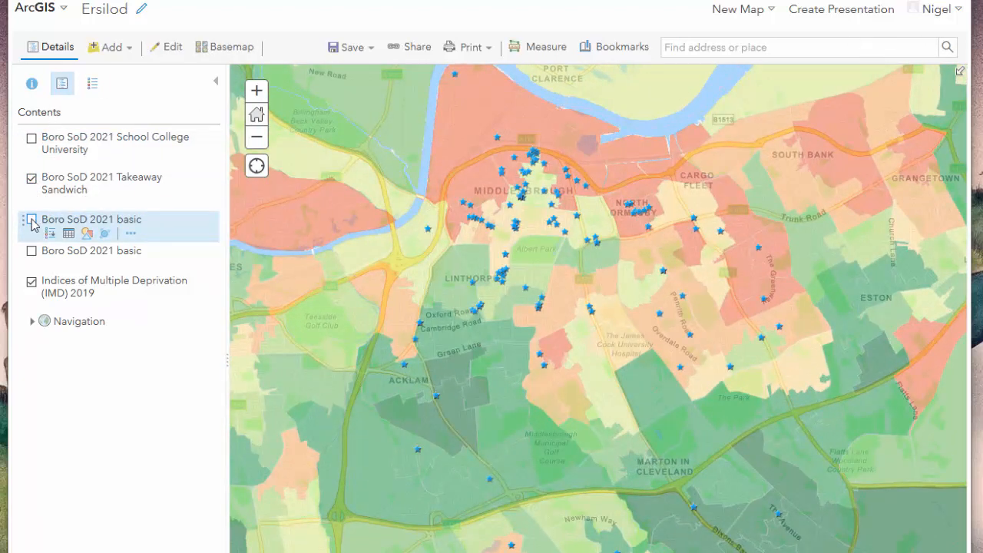
left_click(31, 140)
scroll(653, 342, "up", 1)
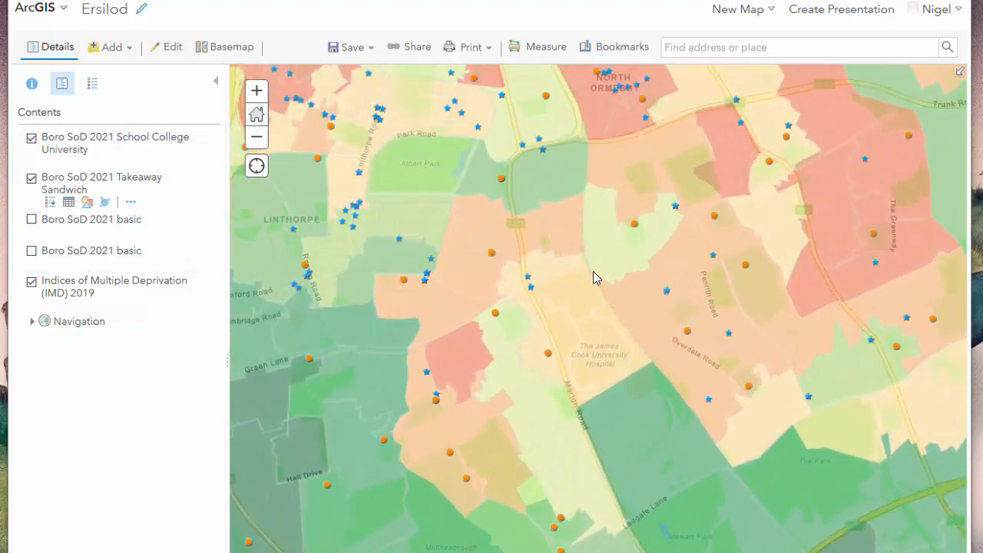
left_click_drag(593, 271, 719, 374)
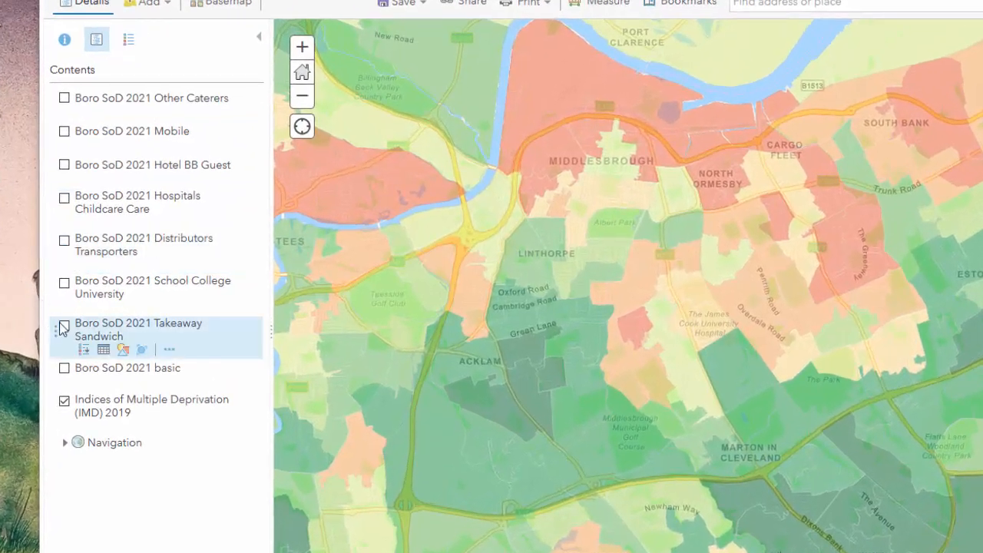
Compare the Takeaway Sandwich points with the Boro SoD 2021 basic points, ending with only the basic point layer shown.
left_click(131, 322)
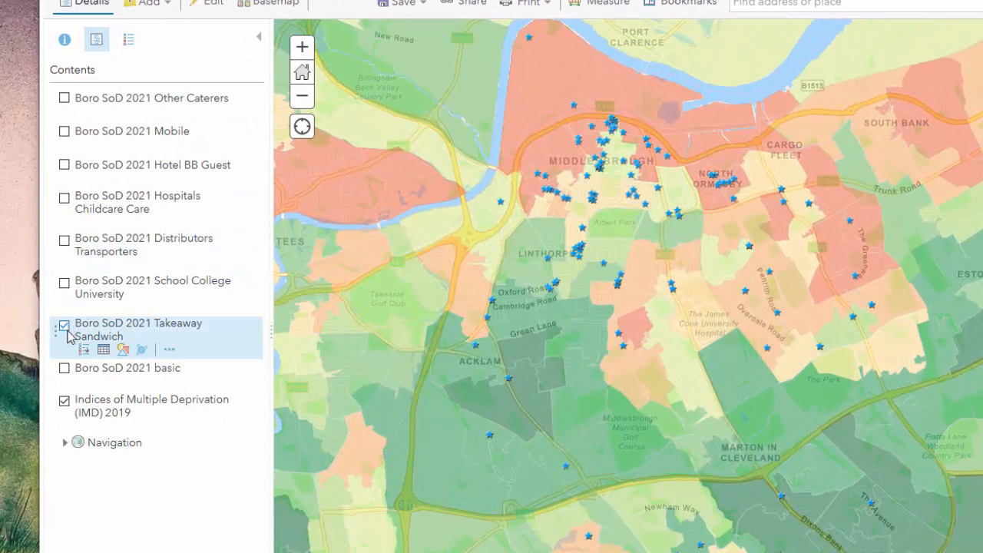
left_click(64, 369)
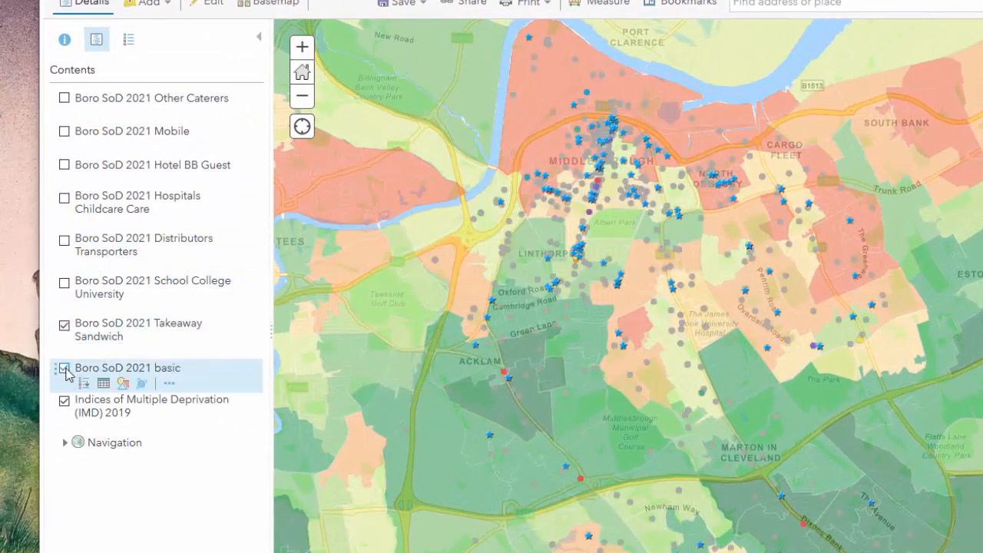
left_click(65, 325)
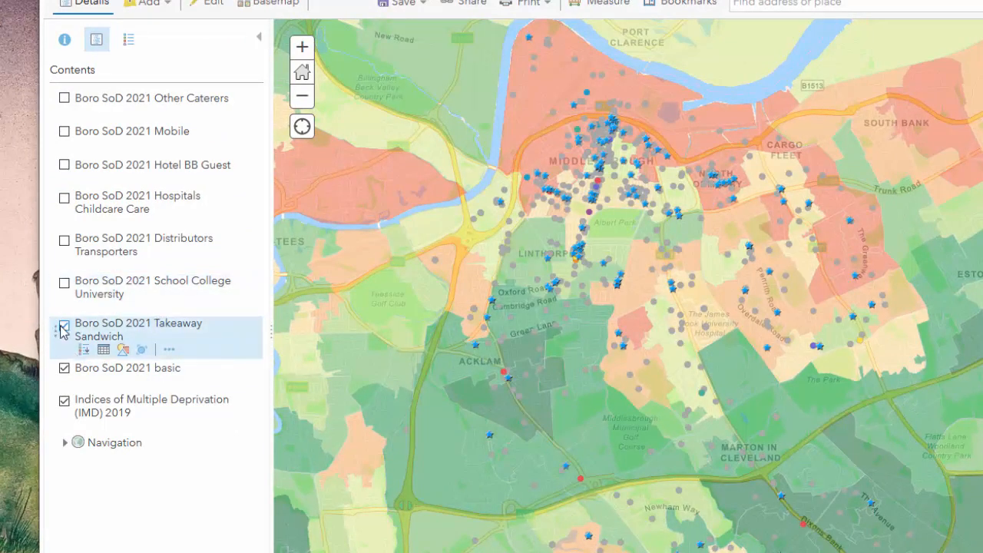
Hide the Boro SoD 2021 basic points, then examine the Other Caterers and Mobile points one at a time over the deprivation areas.
left_click(65, 368)
left_click(65, 99)
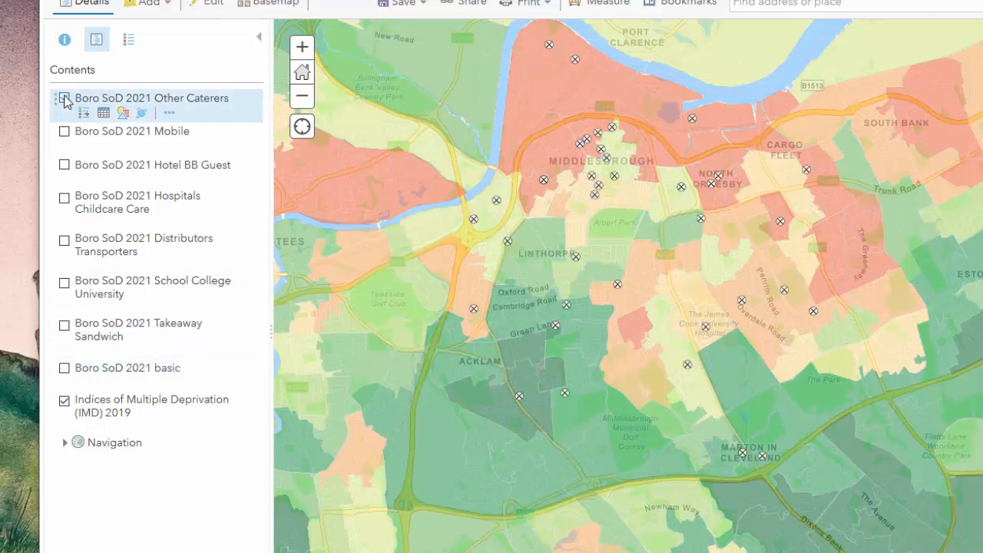
left_click(64, 99)
left_click(64, 131)
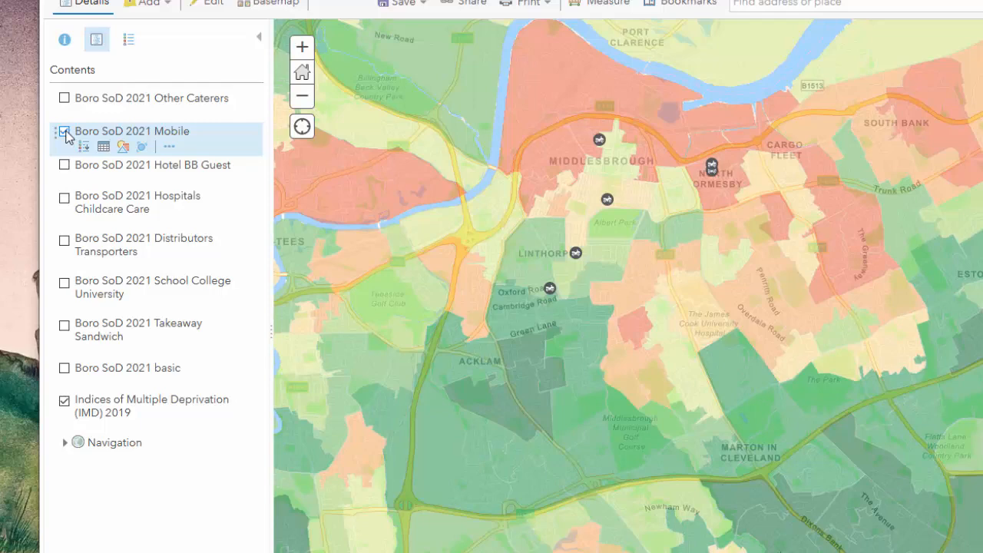
left_click(65, 132)
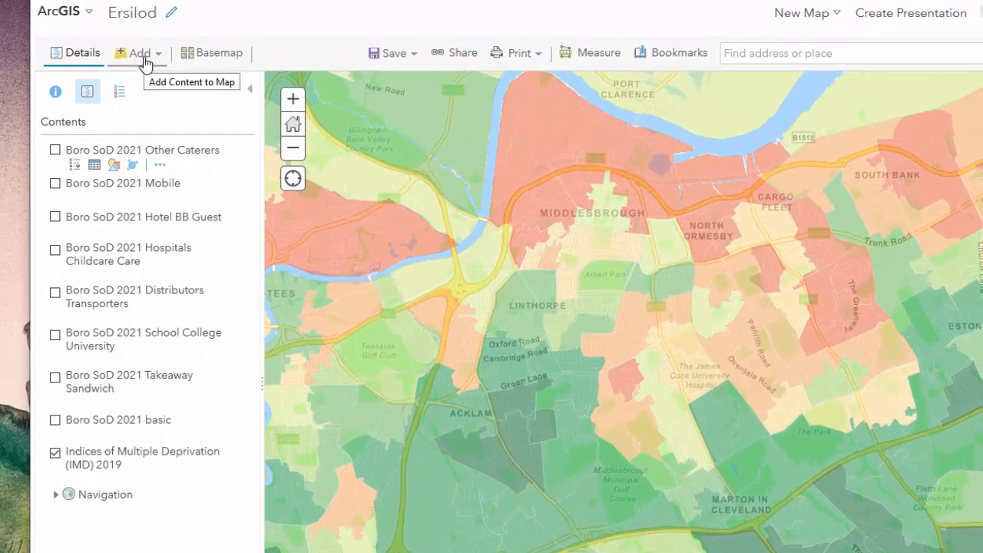
Import the file Boro SoD 2021 Pub Bar Nightclub.csv as a new map layer and dismiss the import warning.
left_click(142, 48)
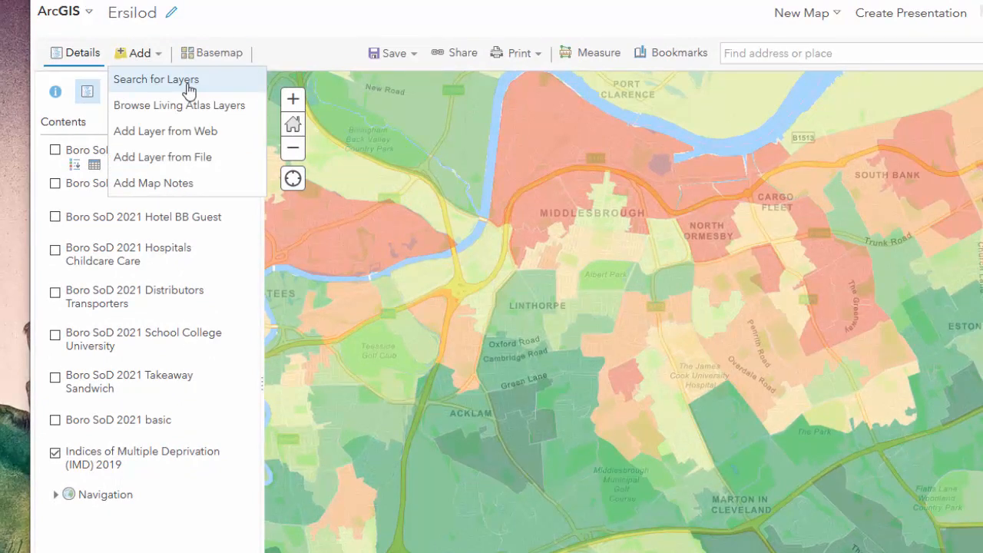
left_click(238, 7)
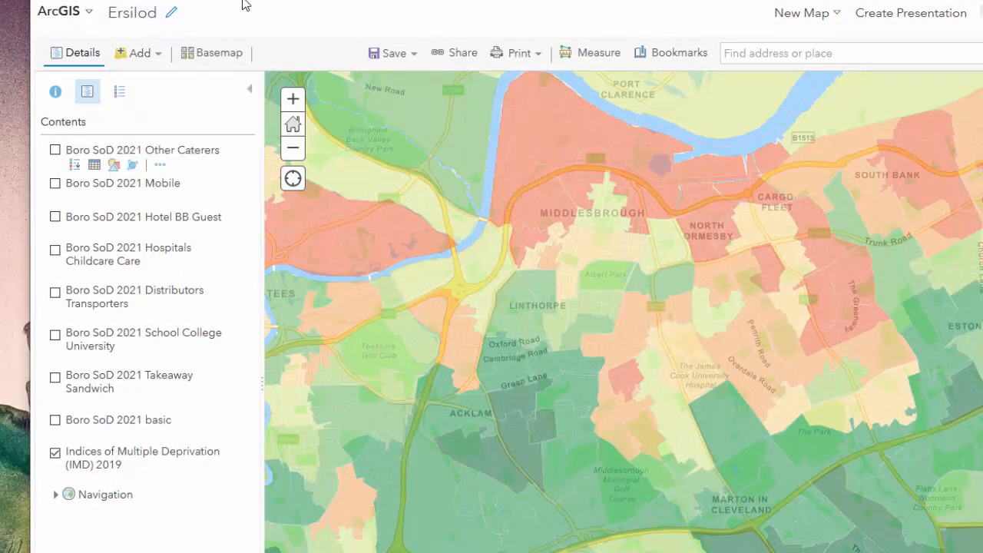
left_click(143, 56)
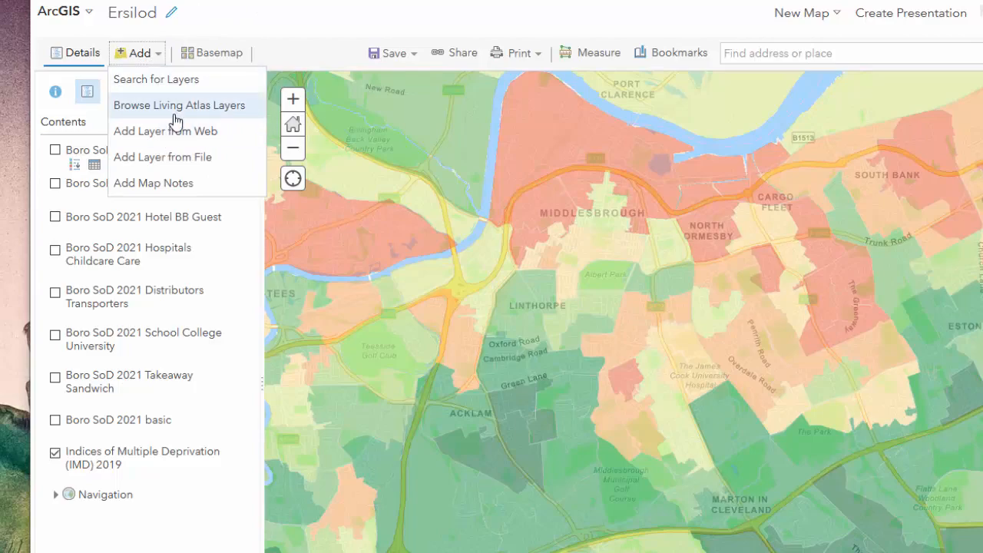
left_click(182, 157)
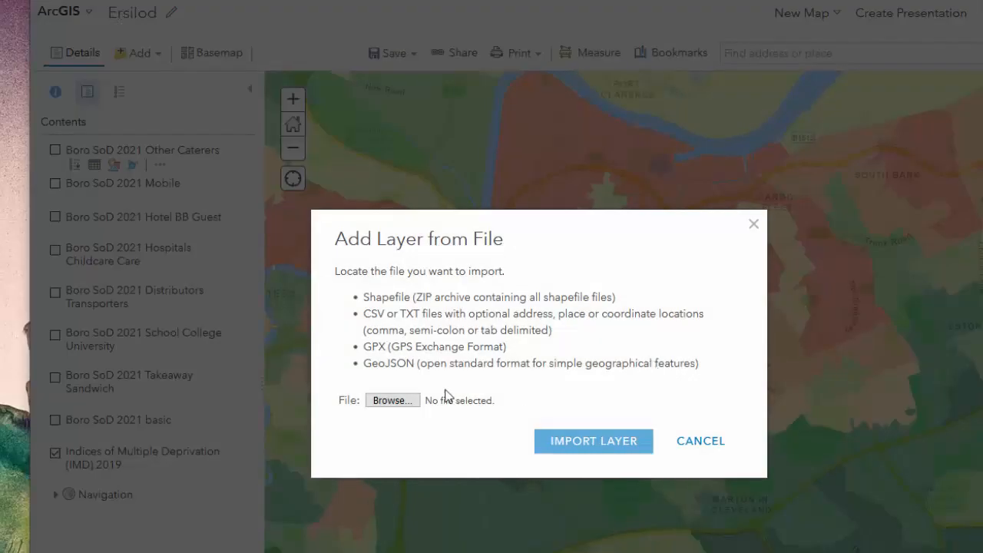
left_click(395, 402)
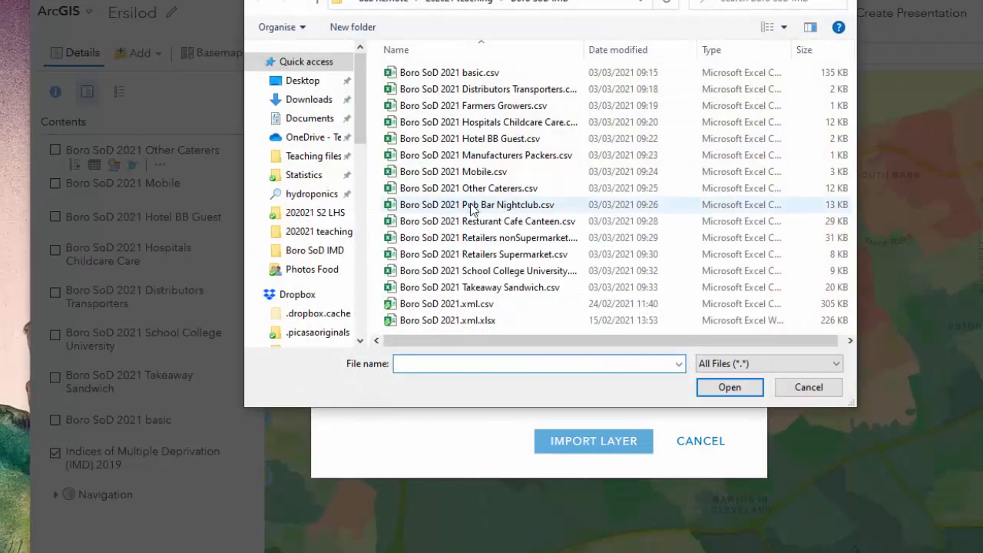
left_click(472, 205)
left_click(737, 388)
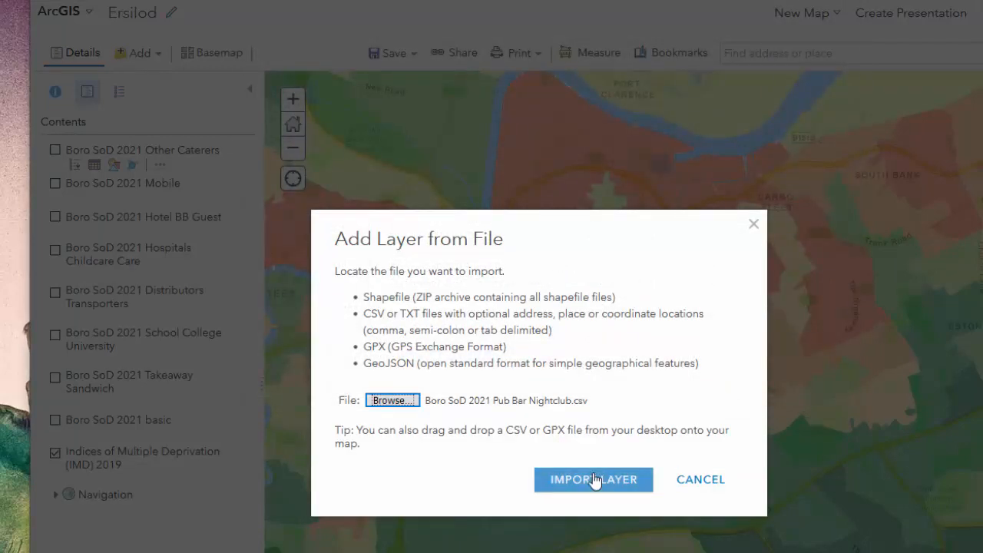
left_click(595, 442)
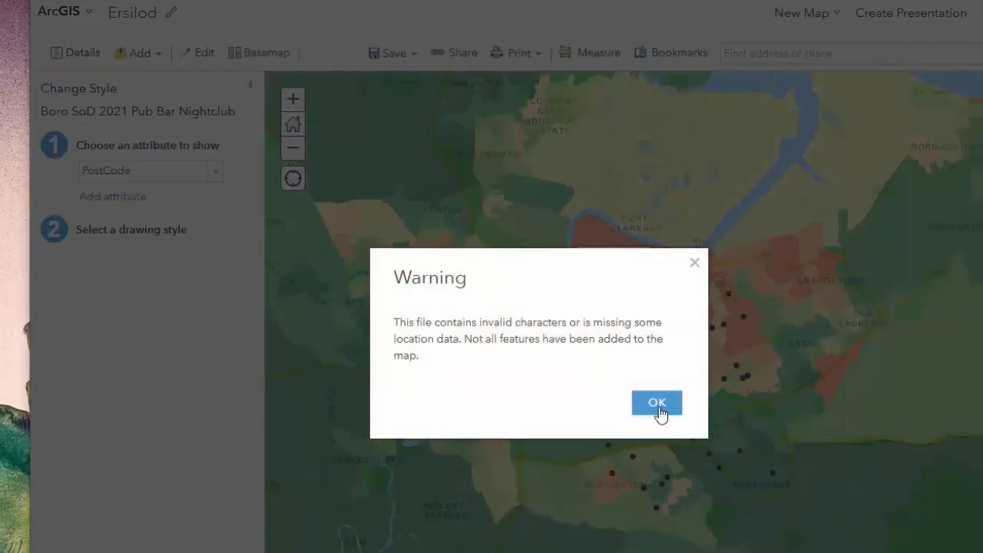
left_click(658, 407)
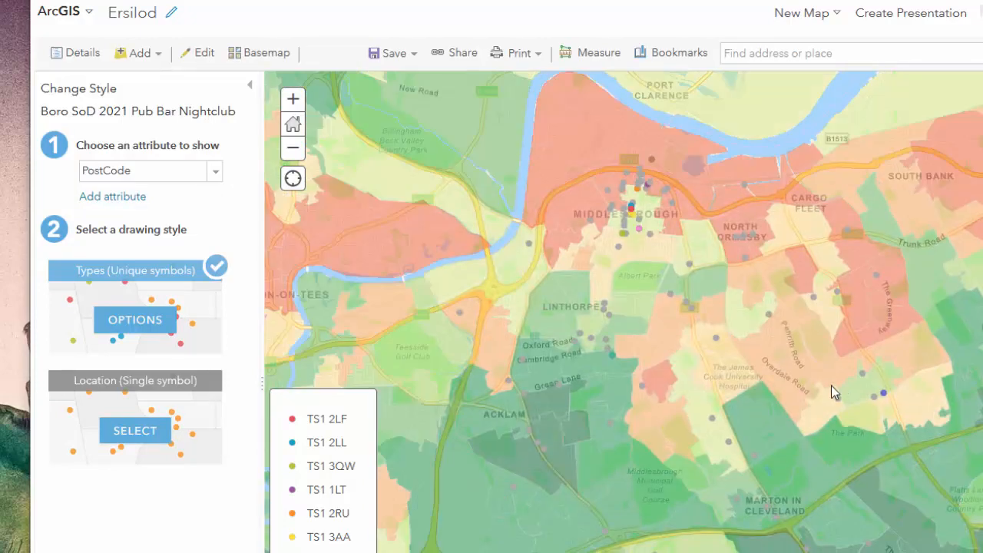
Style the Pub Bar Nightclub layer by the BusinessName attribute with the Location (Single symbol) drawing style.
left_click(215, 172)
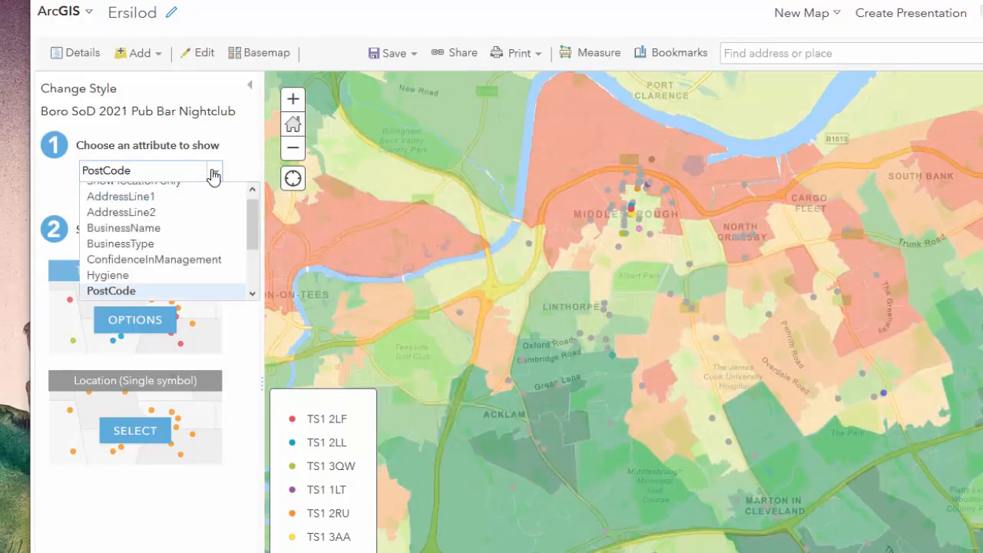
left_click(160, 228)
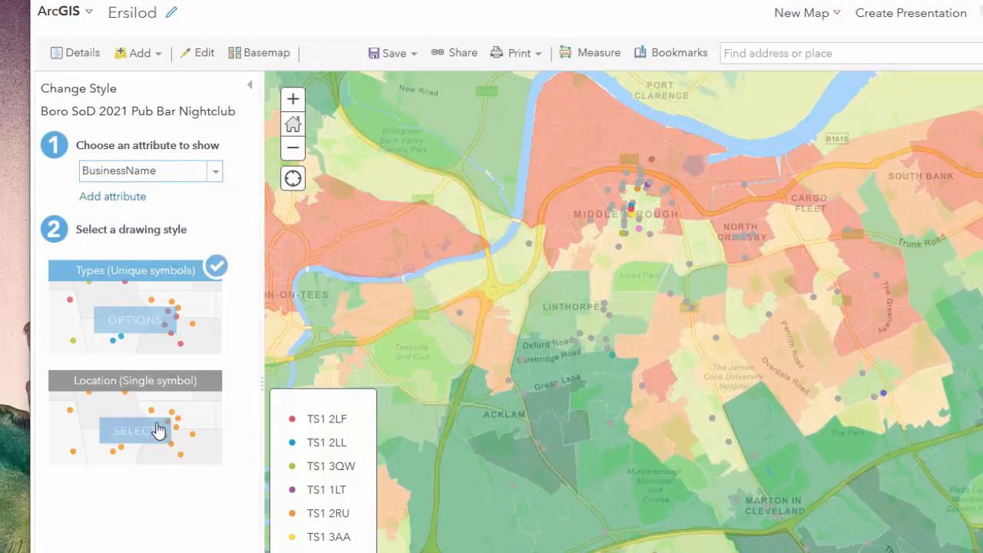
left_click(129, 441)
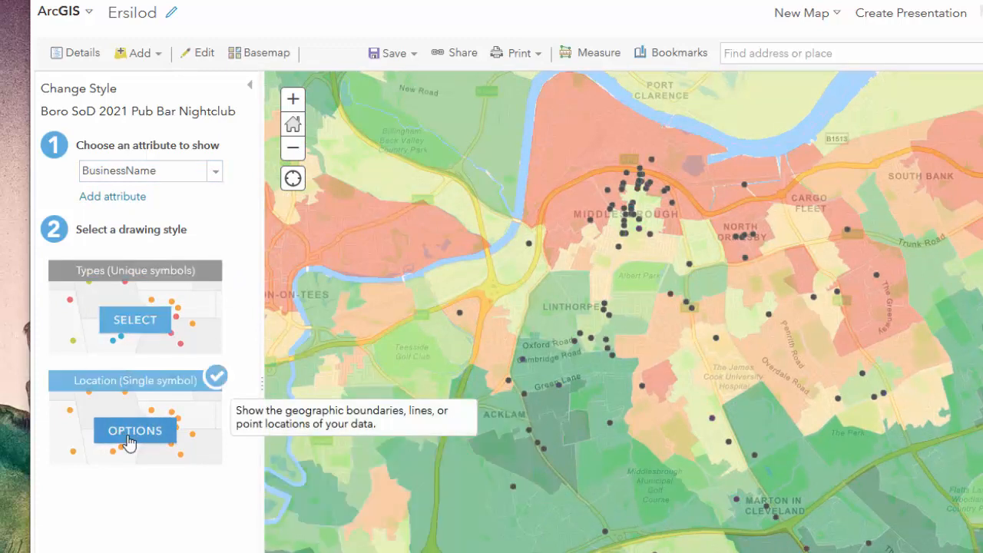
Choose the beer mug from the People Places symbols for the Pub Bar Nightclub points.
left_click(130, 441)
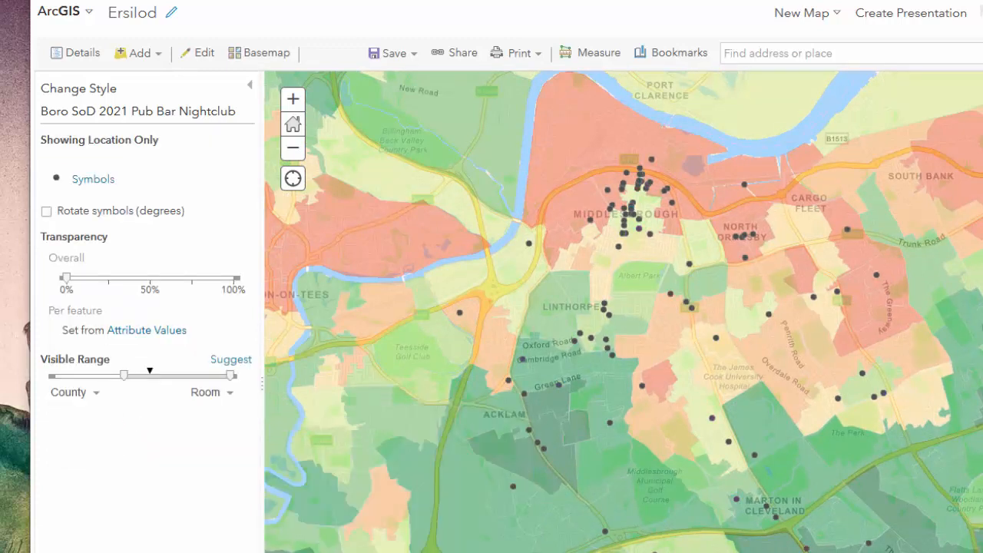
left_click(95, 184)
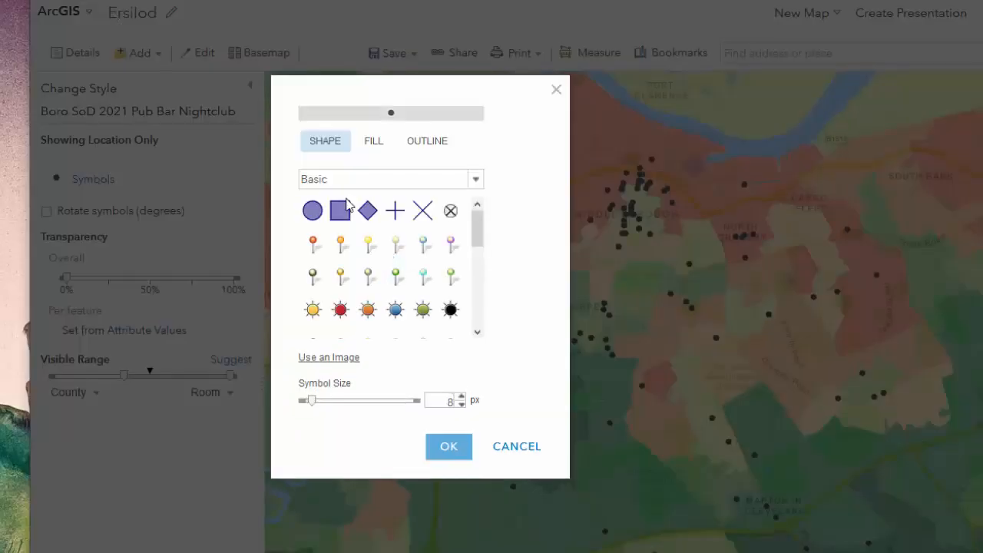
left_click(474, 179)
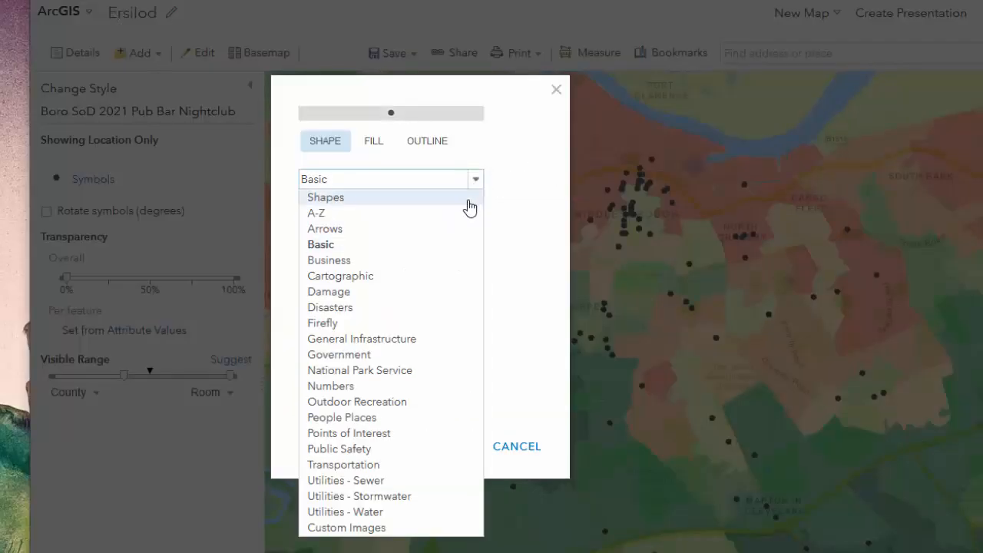
left_click(361, 204)
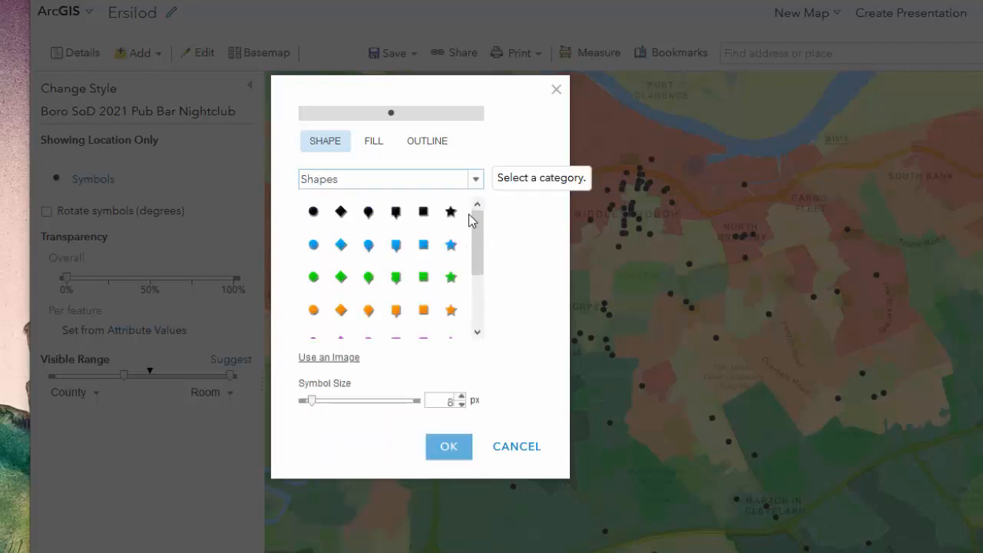
left_click(474, 183)
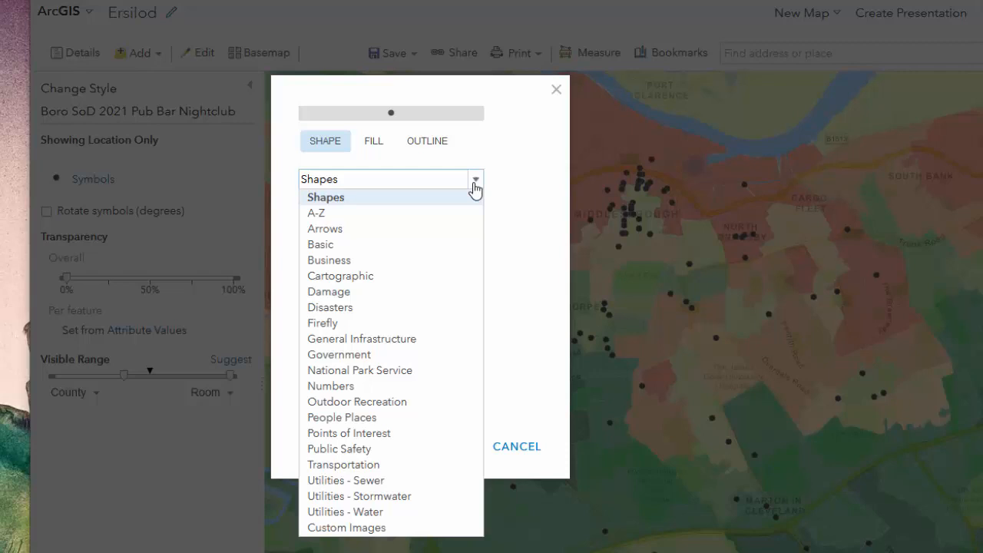
left_click(342, 419)
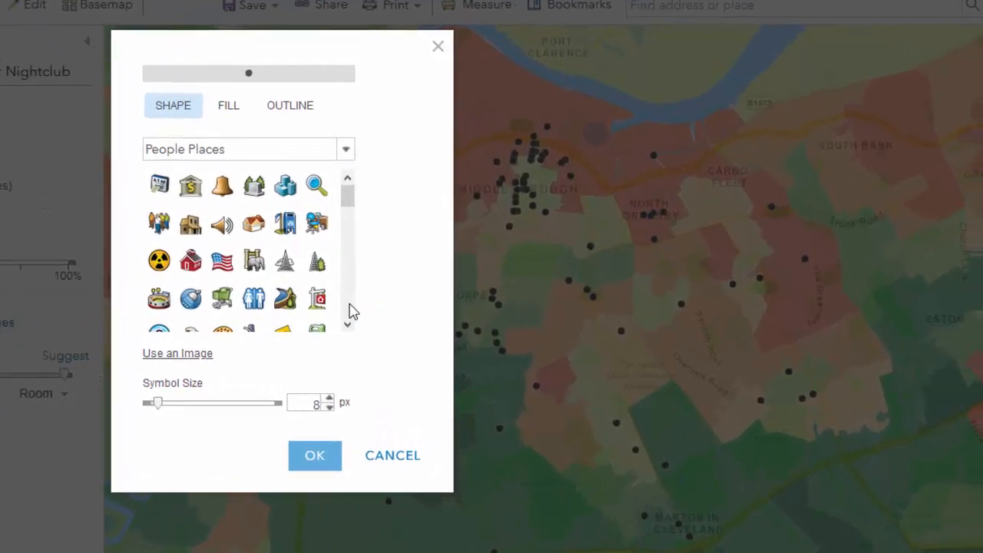
scroll(352, 311, "down", 3)
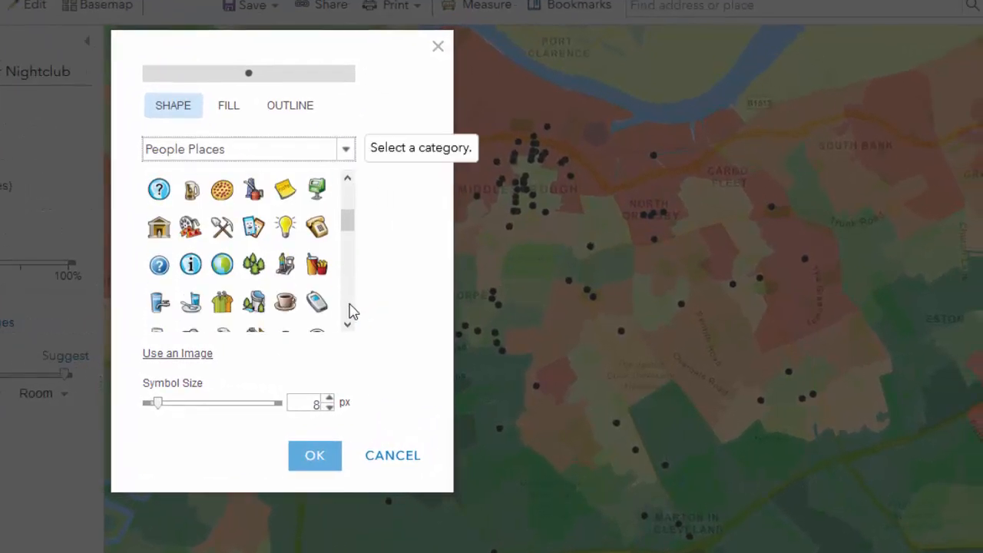
left_click(191, 189)
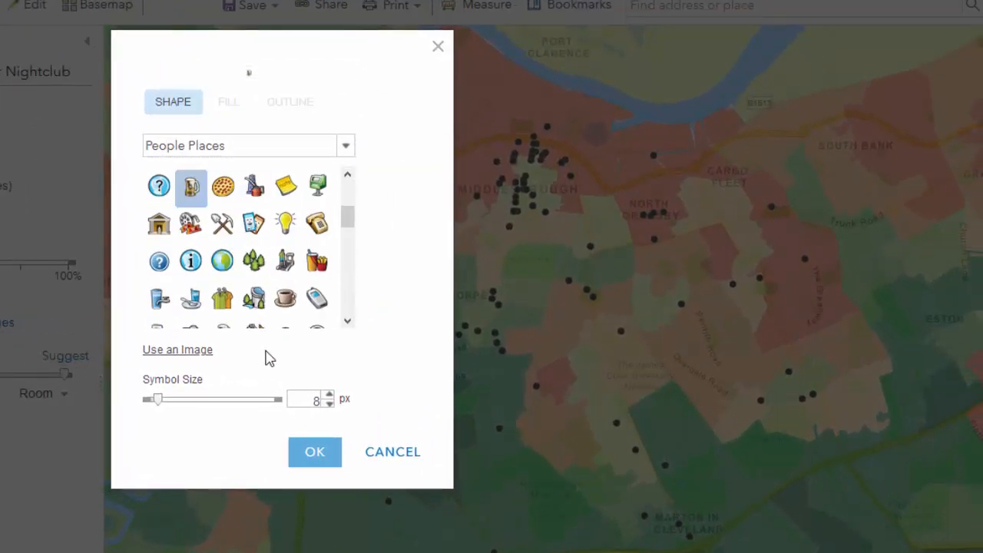
Enlarge the beer mug symbol to 16 px and confirm the symbol change.
left_click(328, 395)
left_click(329, 395)
left_click(328, 395)
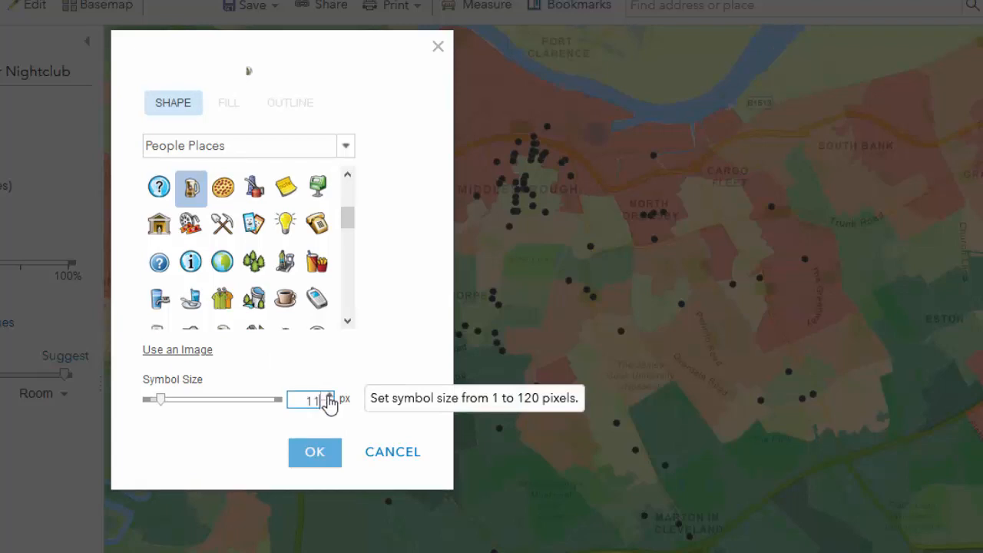
left_click(329, 395)
left_click(328, 397)
left_click(329, 397)
left_click(328, 397)
left_click(328, 397)
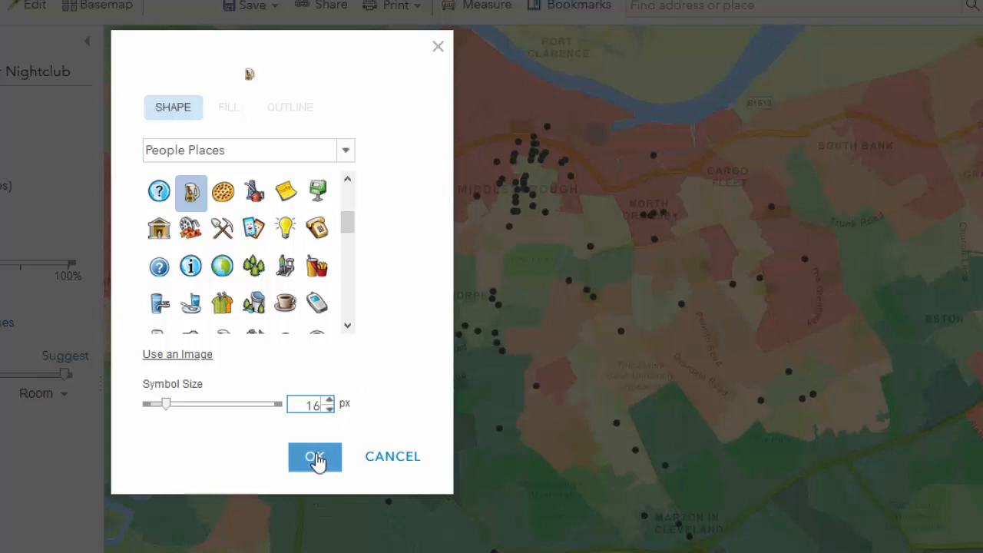
left_click(315, 458)
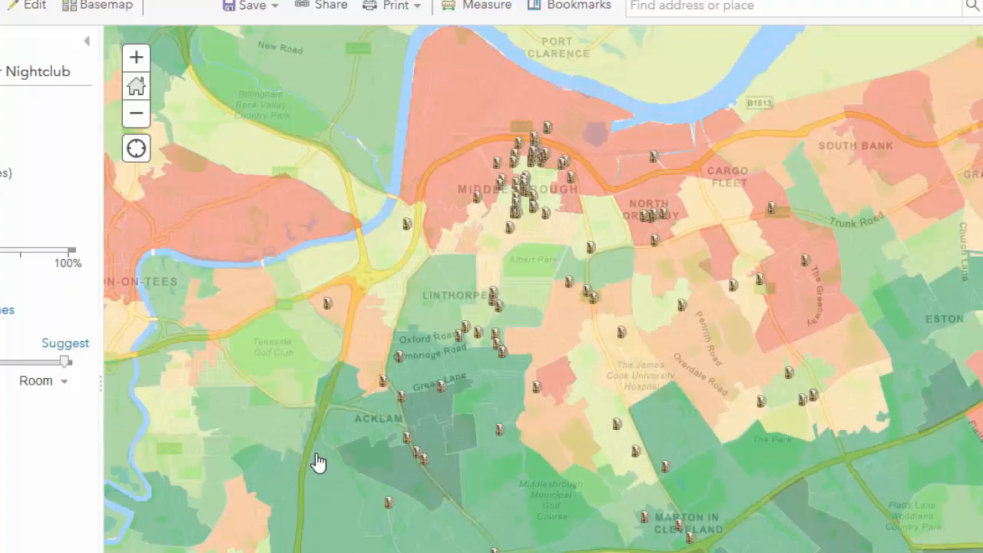
Accept the Pub Bar Nightclub style options and inspect the details of a deprivation area and a Linthorpe pub point.
left_click(598, 306)
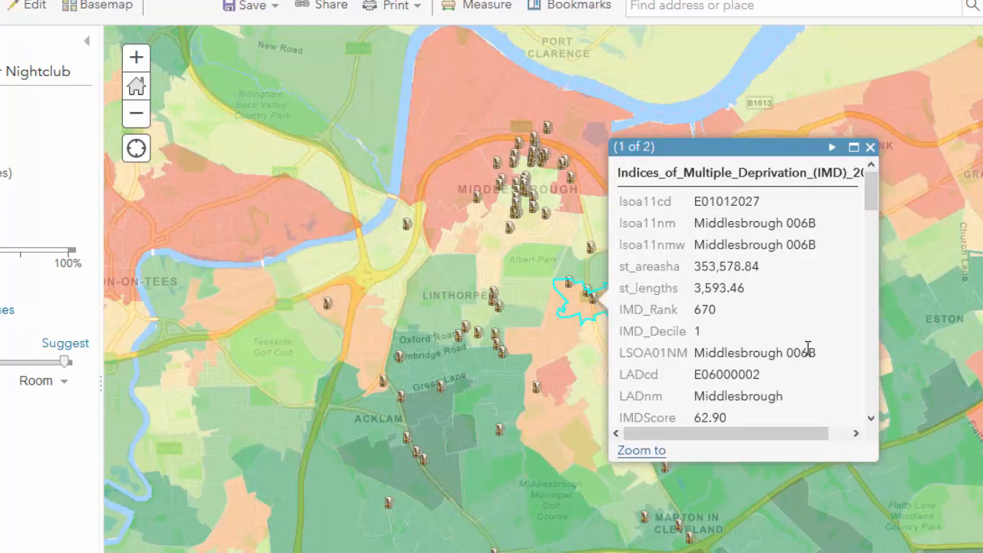
left_click(871, 147)
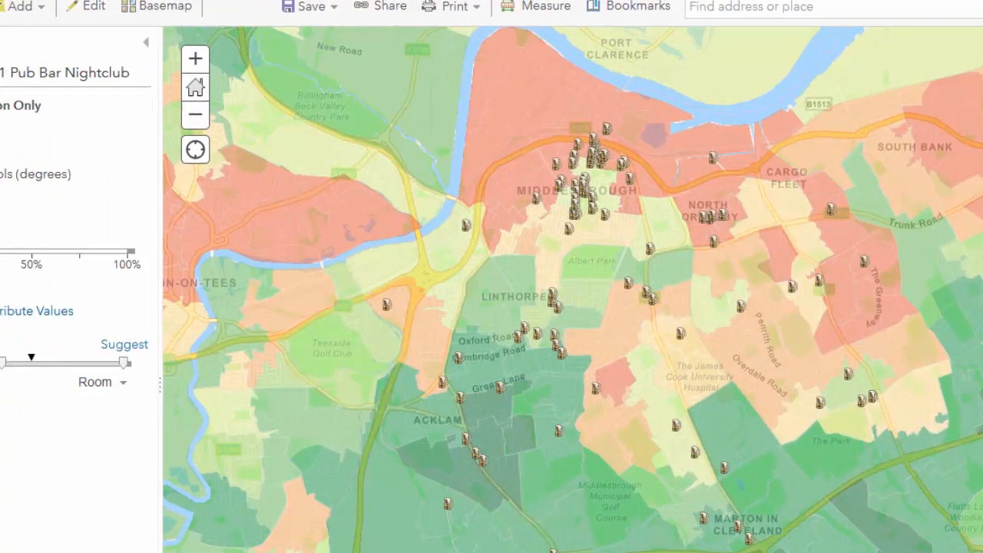
left_click(115, 504)
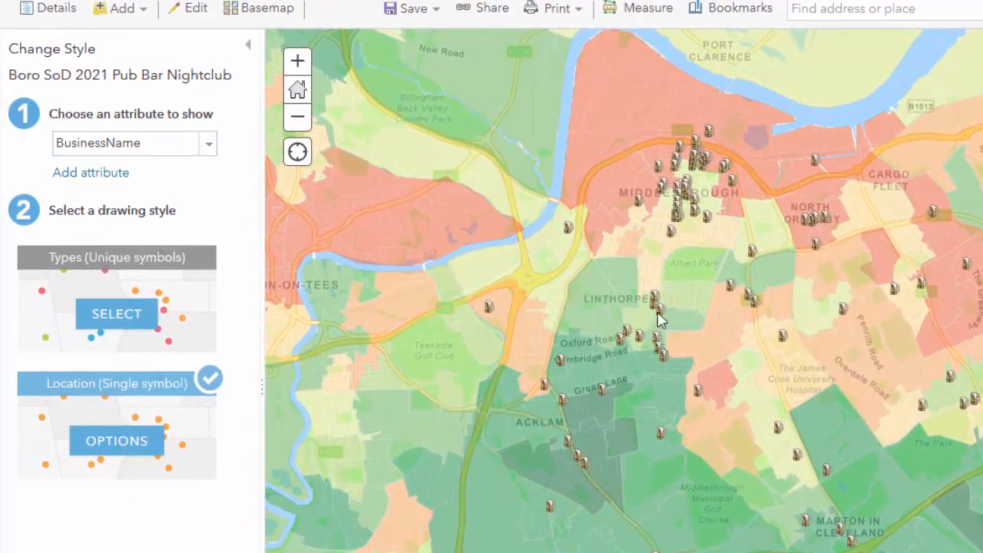
left_click(656, 298)
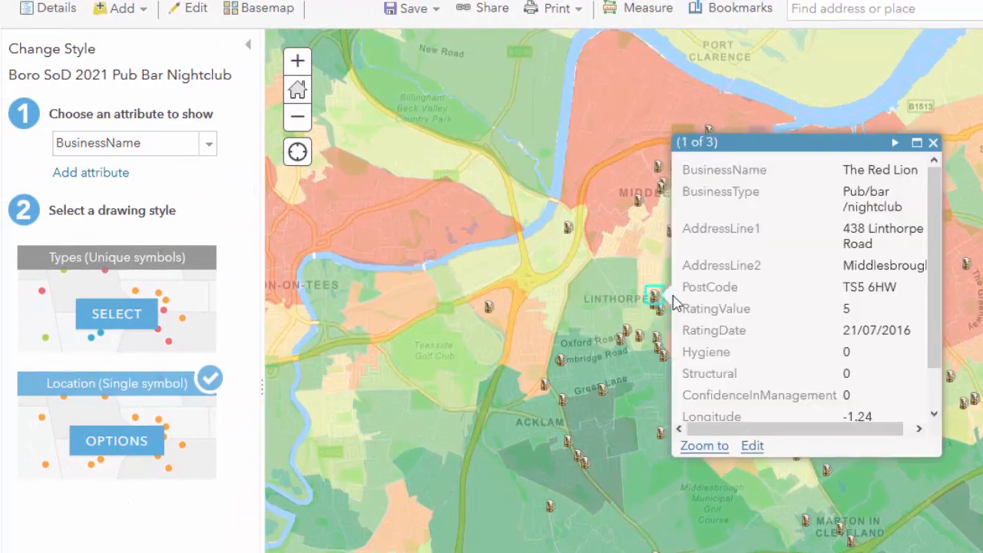
left_click(933, 143)
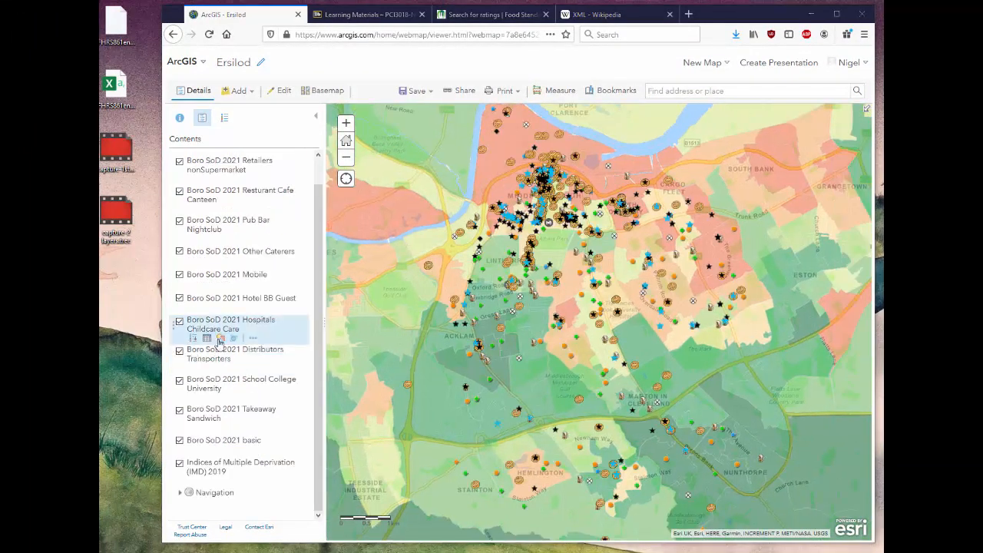
Hide every food business layer except Retailers Supermarket and Retailers nonSupermarket, keeping the deprivation layer shown over central Middlesbrough.
scroll(610, 217, "up", 2)
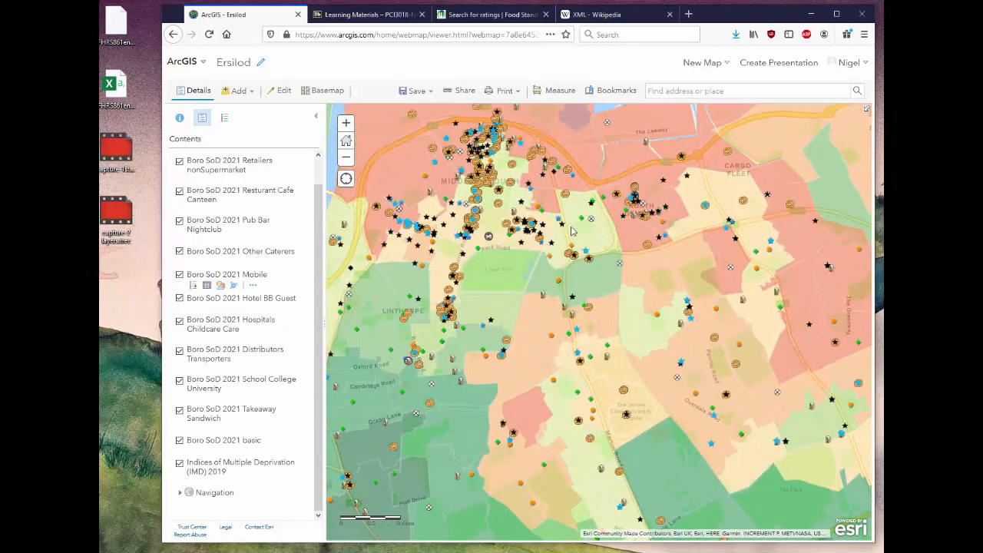
scroll(550, 207, "up", 1)
left_click_drag(565, 229, 657, 244)
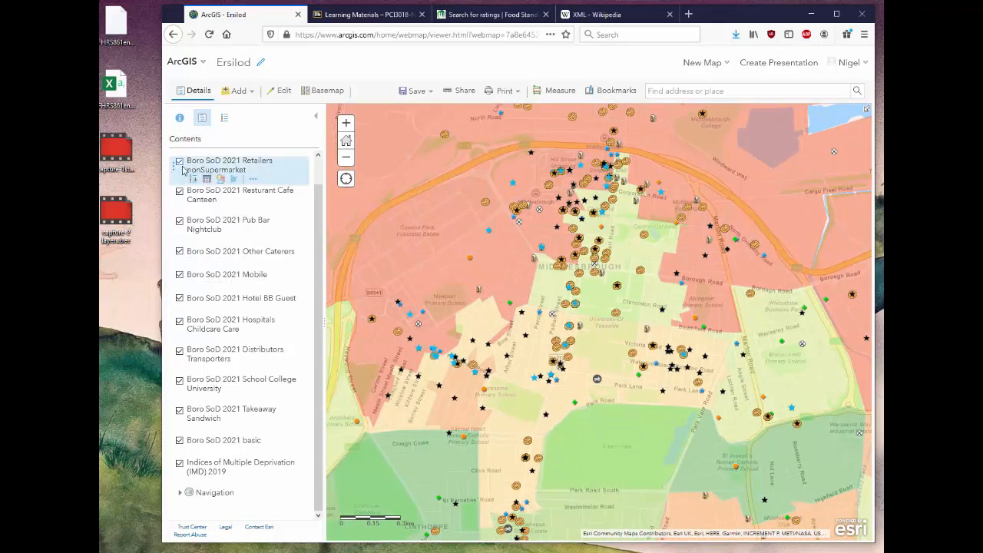
scroll(230, 231, "up", 1)
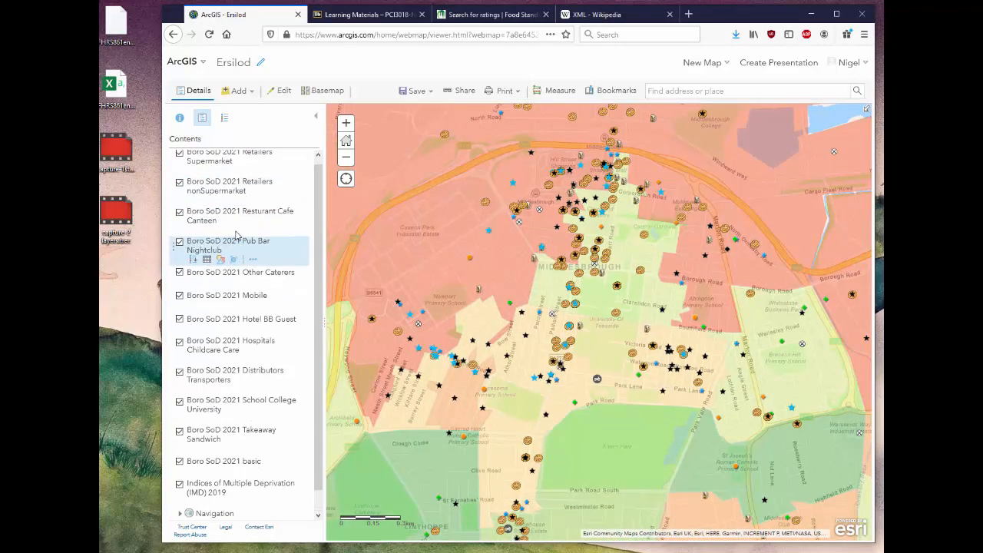
left_click(179, 218)
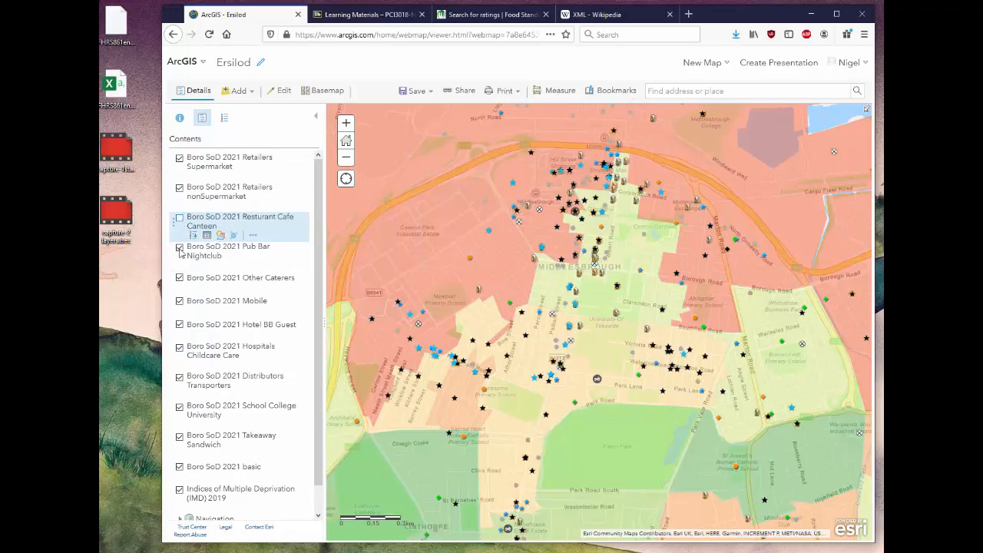
left_click(180, 247)
left_click(180, 277)
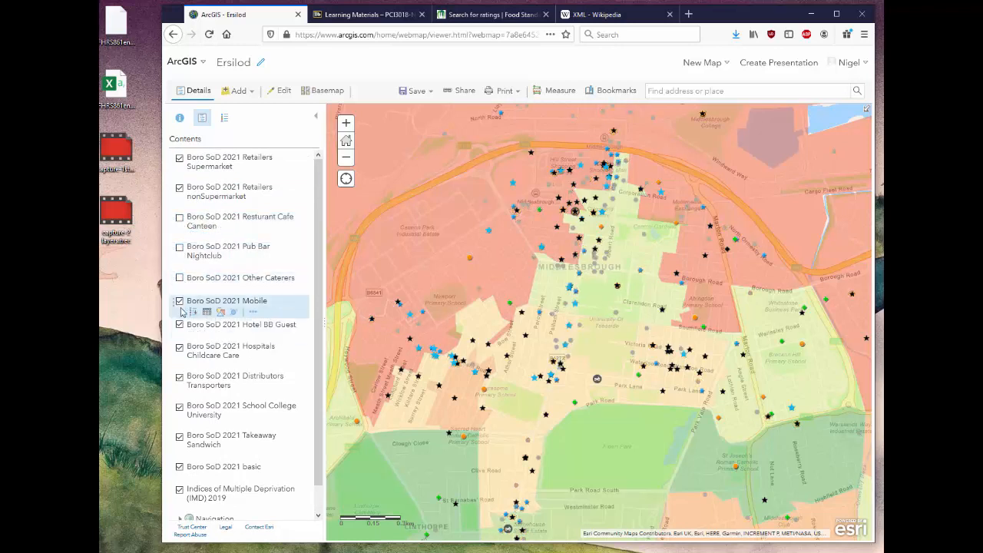
left_click(180, 301)
left_click(179, 324)
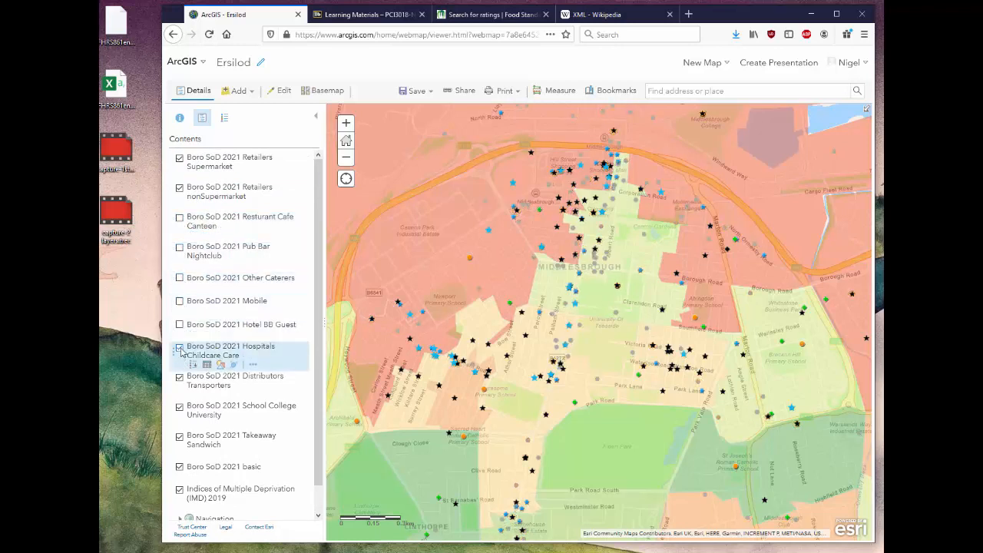
left_click(179, 348)
left_click(180, 377)
left_click(180, 407)
left_click(180, 437)
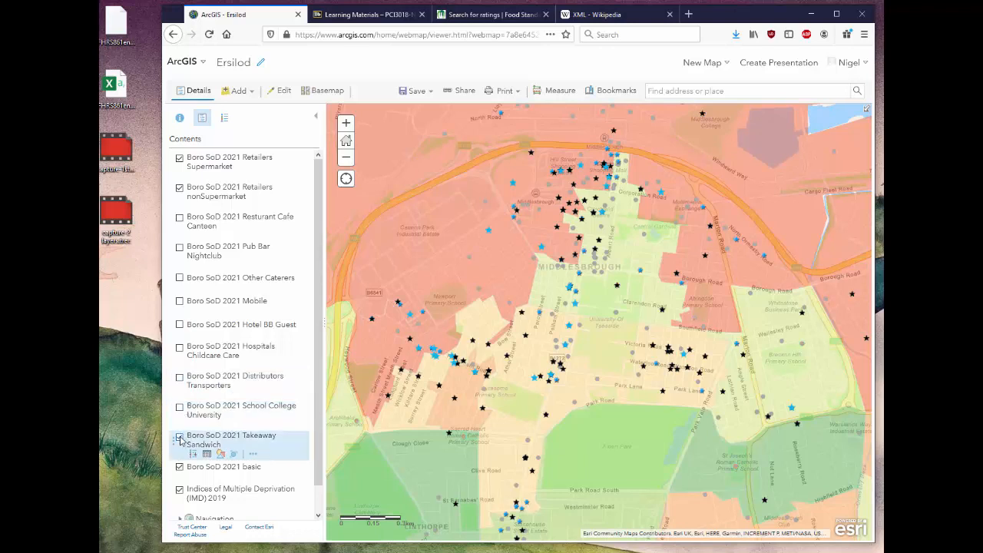
left_click(179, 466)
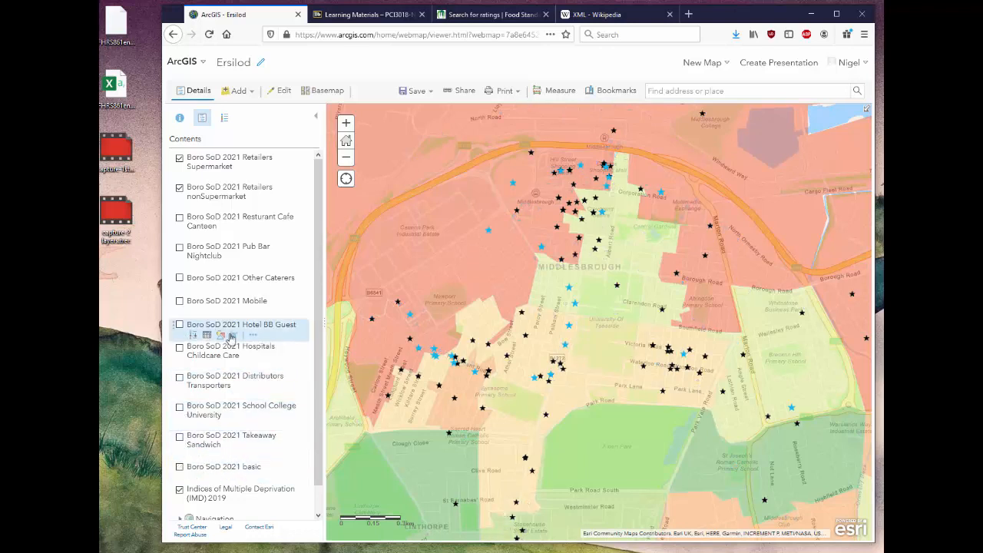